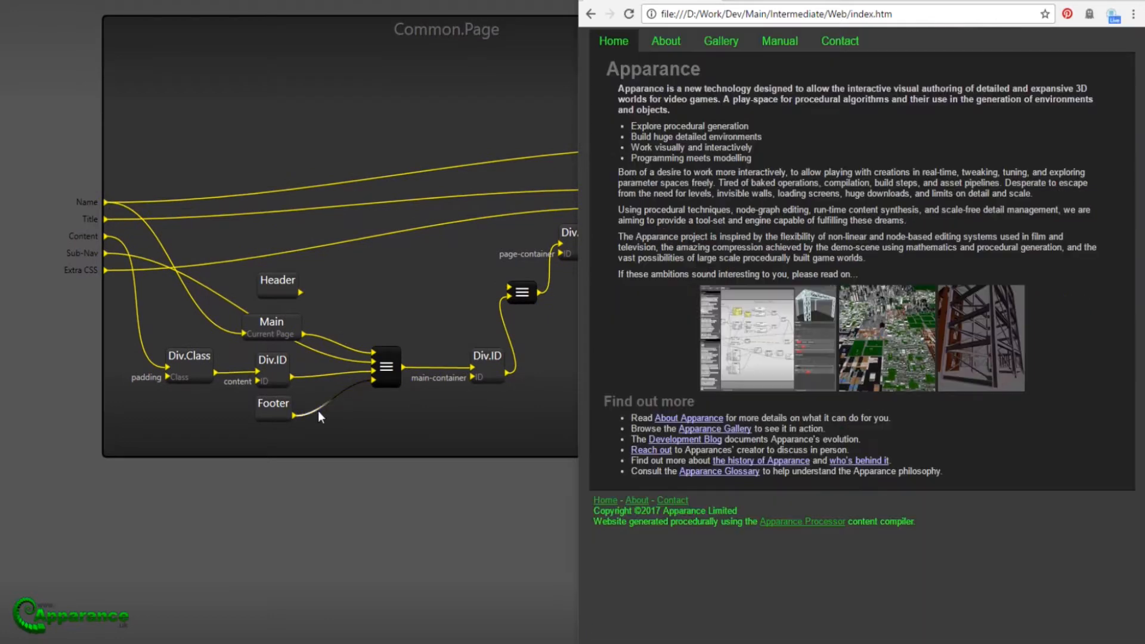
Disconnect the Footer node and the content Div.ID node from the list feeding the main-container.
{"action": "key", "text": "Delete"}
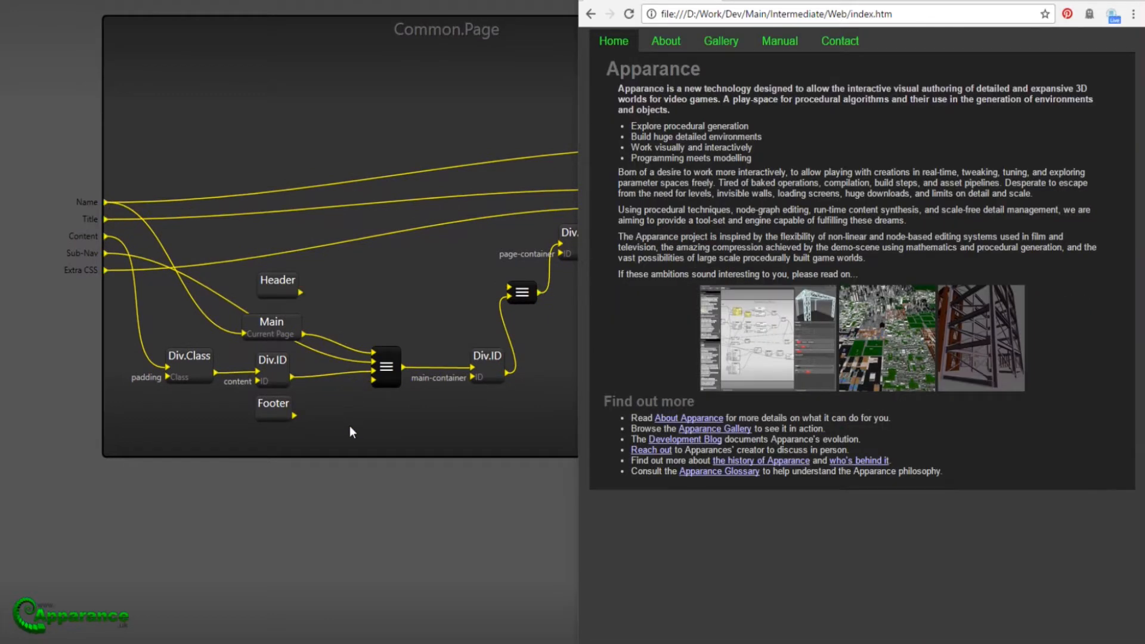
{"action": "left_click", "coordinate": [304, 377]}
{"action": "key", "text": "Delete"}
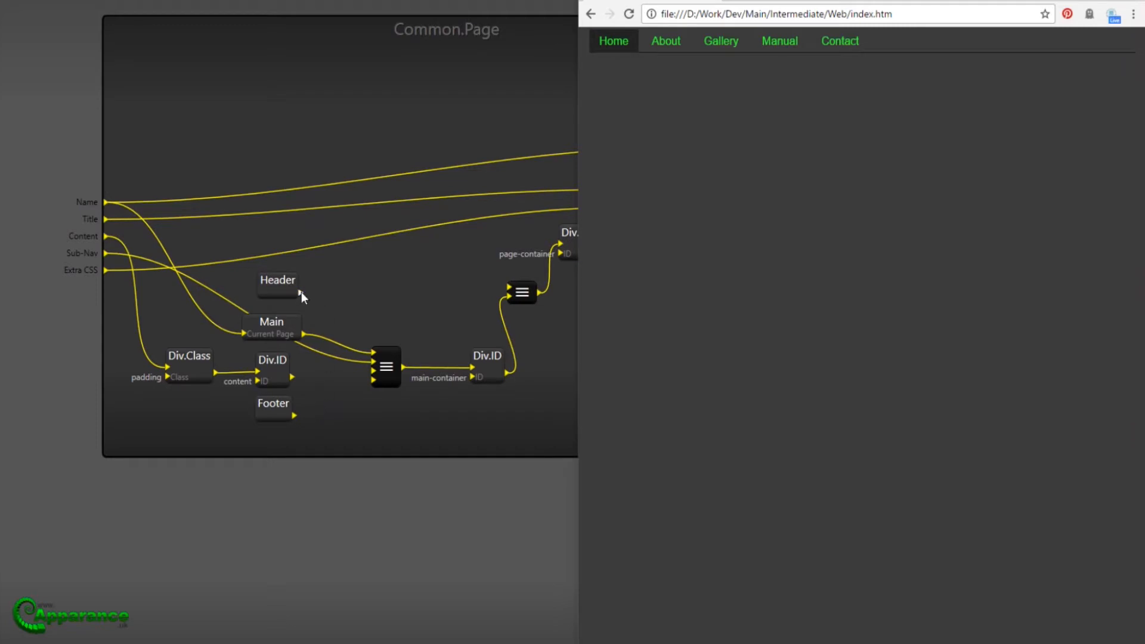
Connect Header to the page-container list, and reconnect the content Div.ID and Main nodes to the main-container list.
{"action": "left_click_drag", "start_coordinate": [301, 292], "coordinate": [508, 287]}
{"action": "left_click_drag", "start_coordinate": [316, 334], "coordinate": [292, 377]}
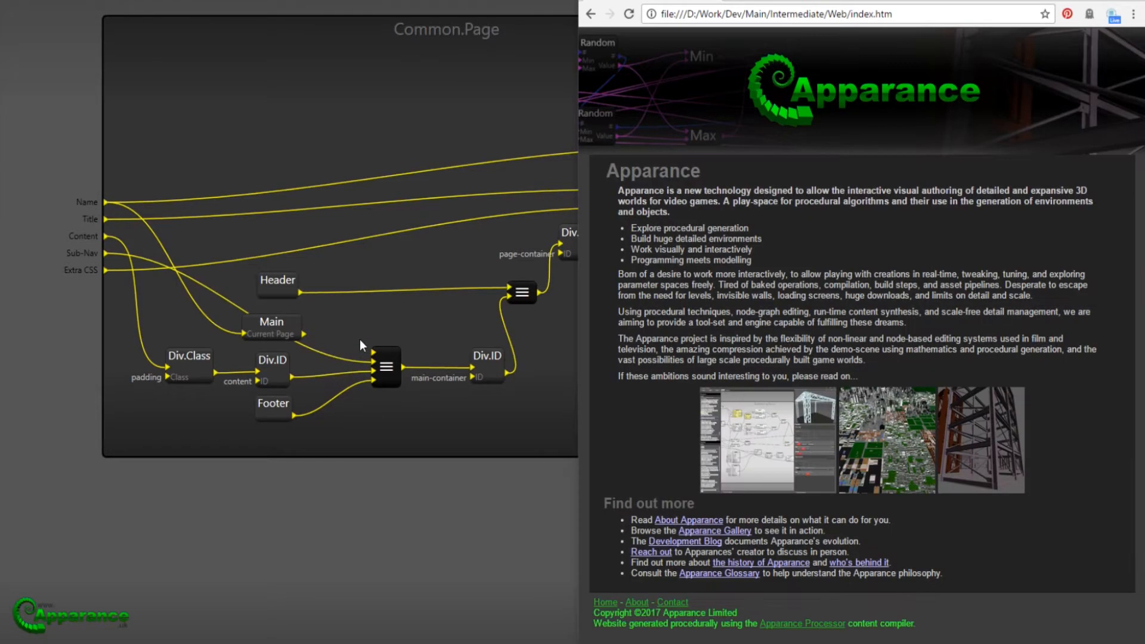
{"action": "left_click_drag", "start_coordinate": [373, 352], "coordinate": [304, 334]}
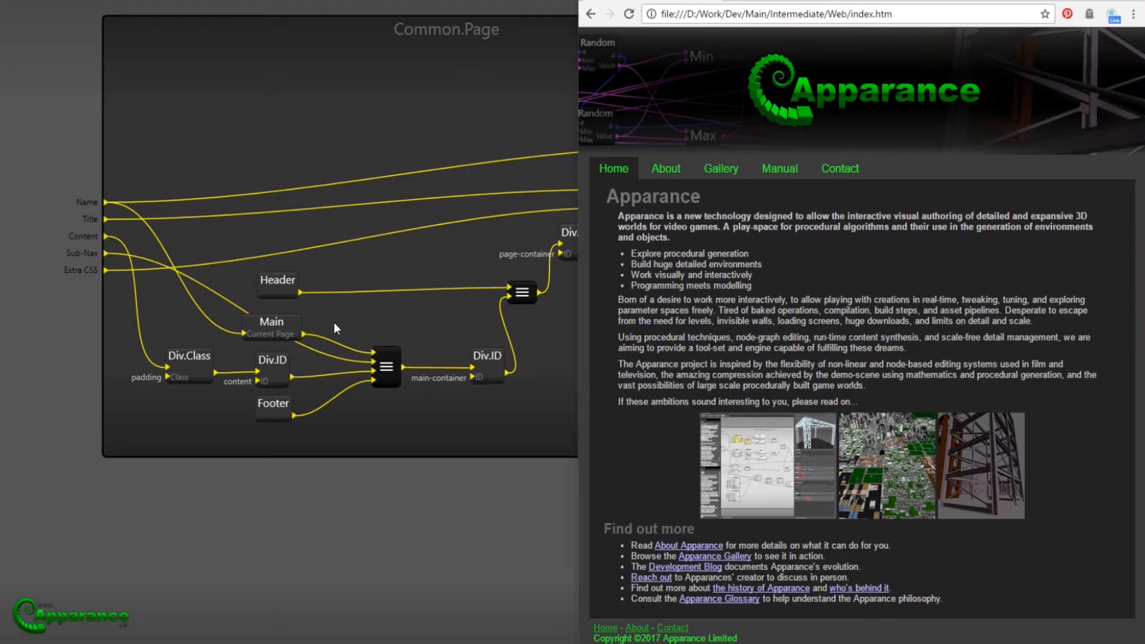
Open the Main navigation procedure and rewire its button list so Manual and Contact come before Gallery.
{"action": "double_click", "coordinate": [292, 321]}
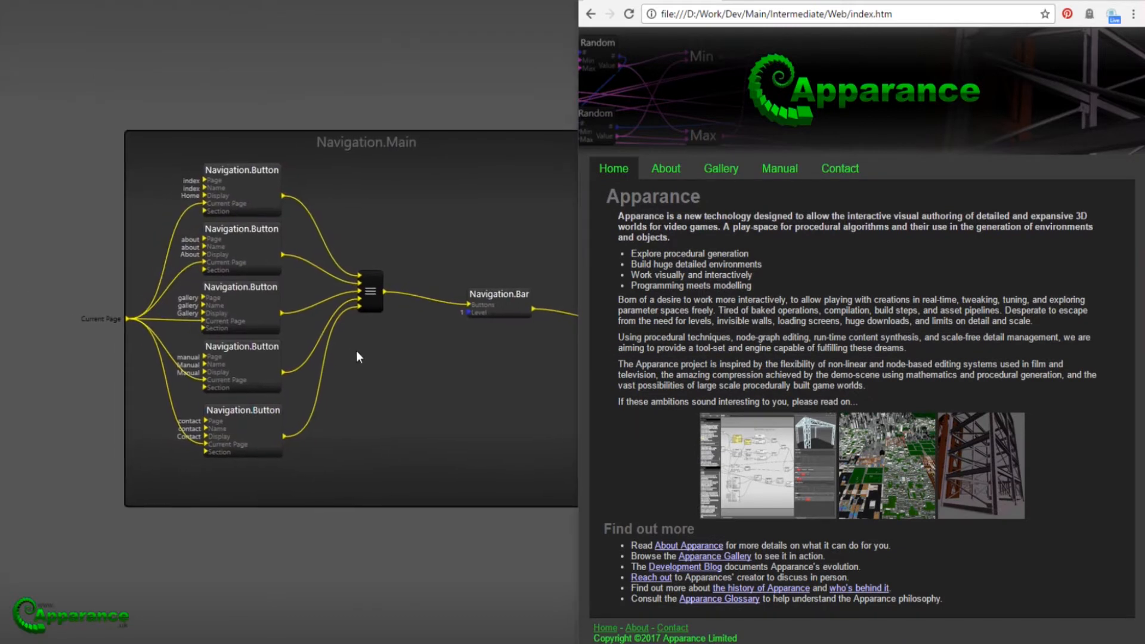
{"action": "left_click_drag", "start_coordinate": [294, 298], "coordinate": [360, 408]}
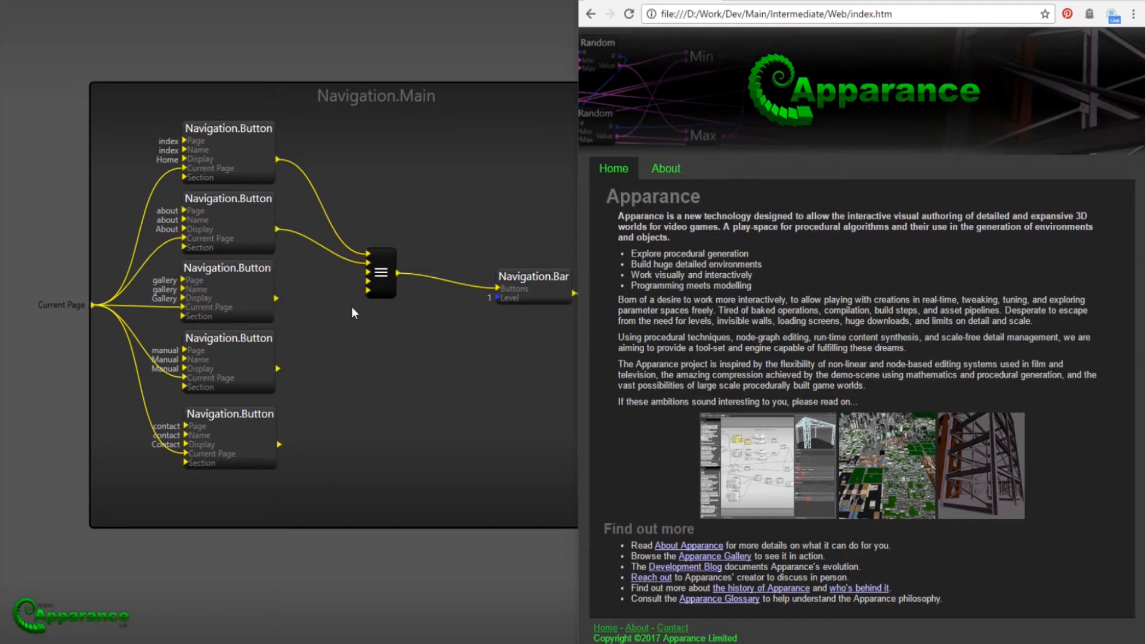
{"action": "left_click_drag", "start_coordinate": [367, 291], "coordinate": [277, 298]}
{"action": "left_click_drag", "start_coordinate": [364, 273], "coordinate": [278, 368]}
{"action": "left_click_drag", "start_coordinate": [366, 283], "coordinate": [279, 444]}
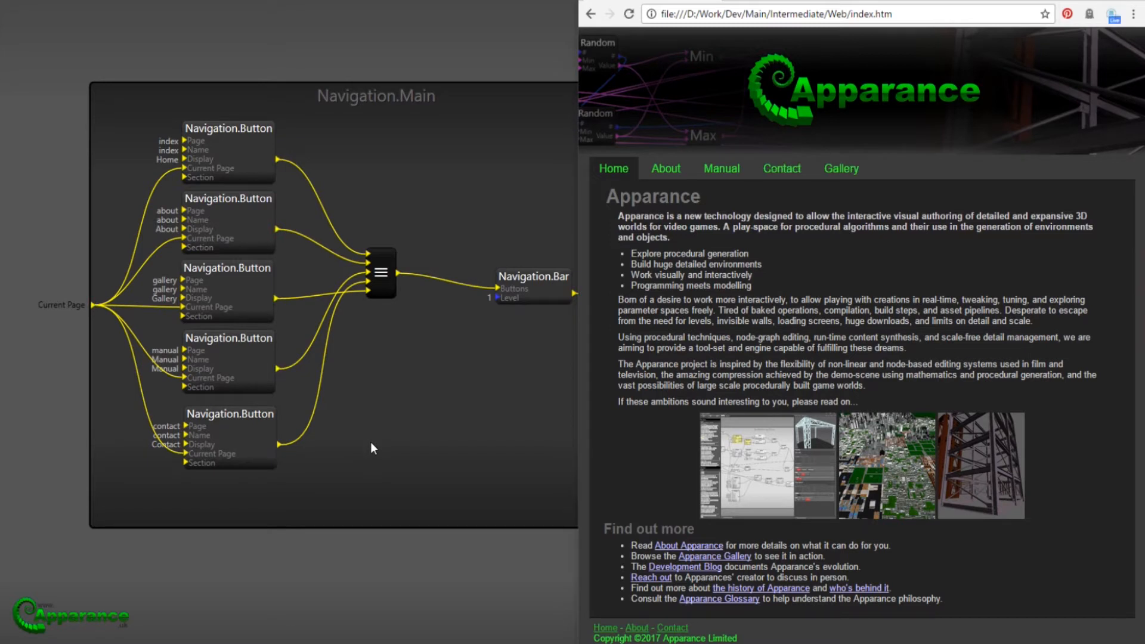
Undo and redo the recent connection changes to the navigation buttons.
{"action": "key", "text": "ctrl+z"}
{"action": "key", "text": "ctrl+z"}
{"action": "key", "text": "ctrl+z"}
{"action": "key", "text": "ctrl+z"}
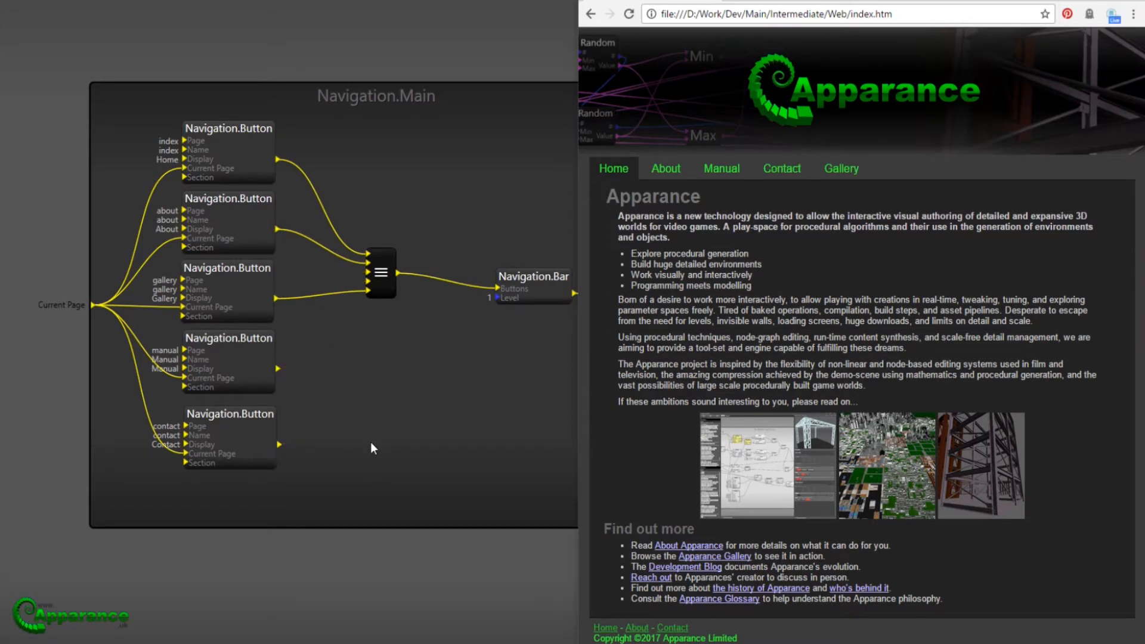
{"action": "key", "text": "ctrl+y"}
{"action": "key", "text": "ctrl+y"}
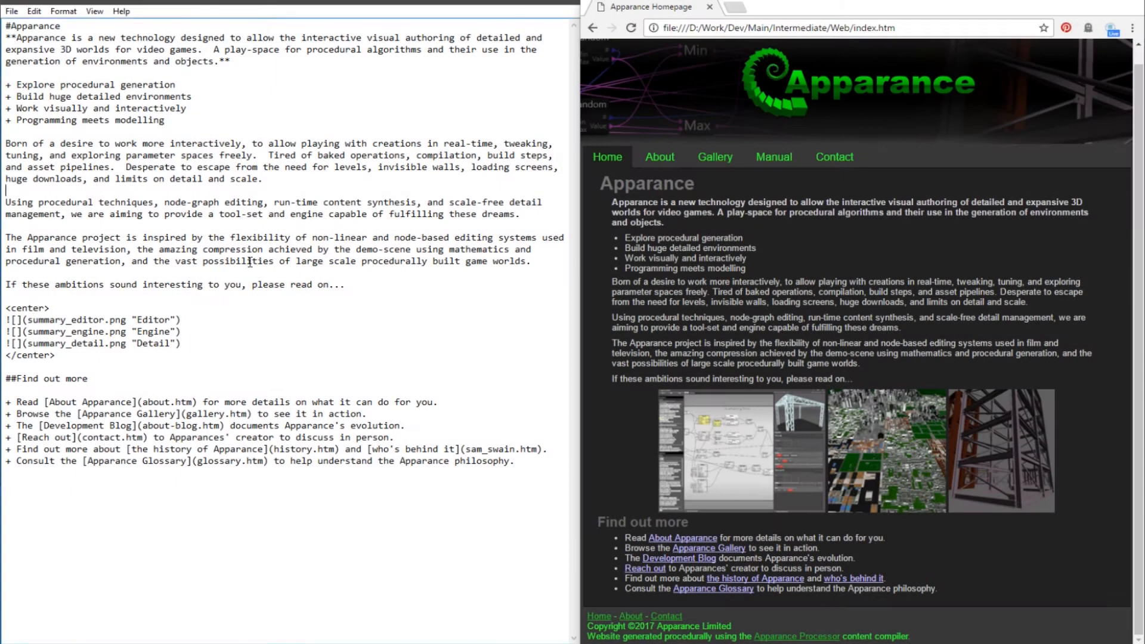
Insert the heading "#A New Section" and the line "Some text about the new section." above the "Using procedural techniques" paragraph.
{"action": "key", "text": "Return"}
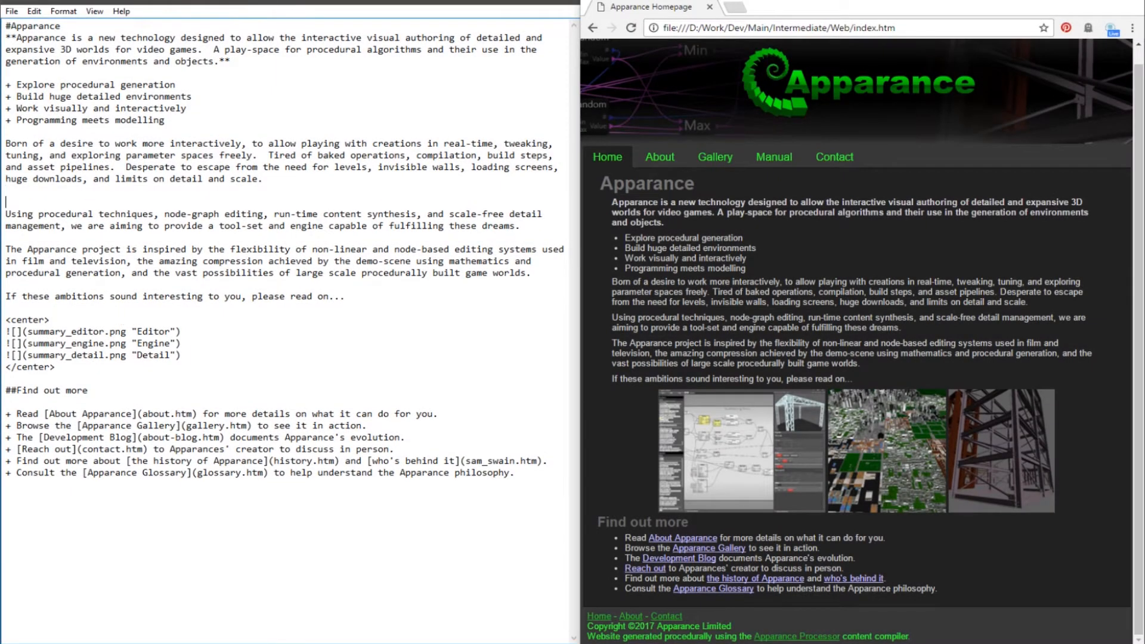
{"action": "key", "text": "Return"}
{"action": "type", "text": "#A New Section"}
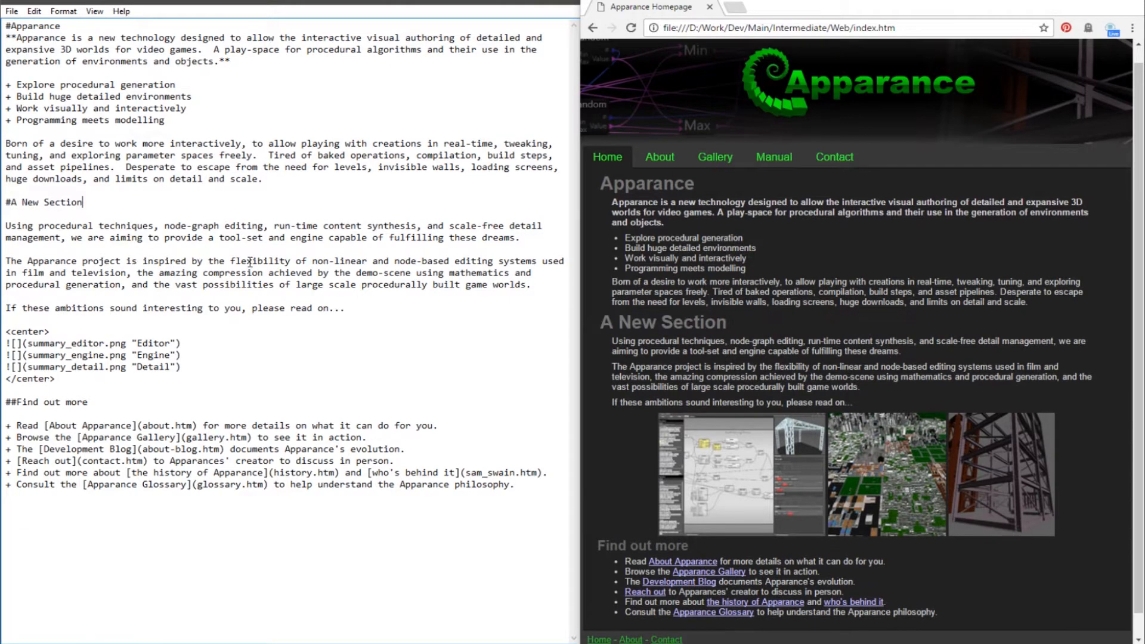
{"action": "key", "text": "Return"}
{"action": "type", "text": "Some text a"}
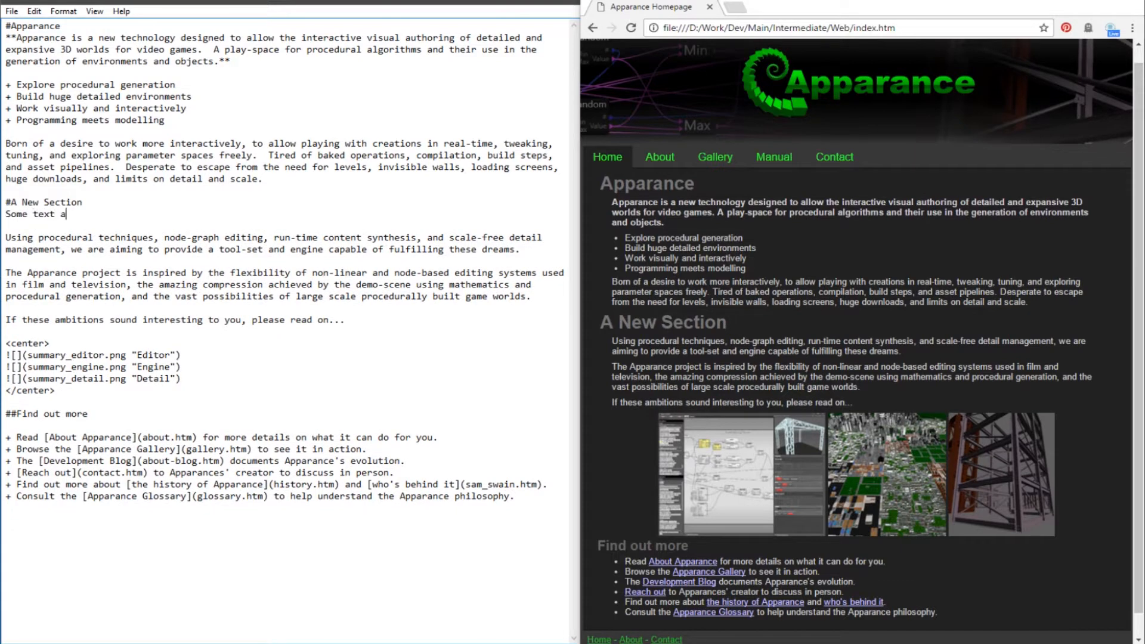
{"action": "type", "text": "bout the new section."}
Extend the new section's text with the Apparance project sentence up to "using mathematics and", ending in "blah blah", and save.
{"action": "key", "text": "Down"}
{"action": "key", "text": "Down"}
{"action": "key", "text": "Down"}
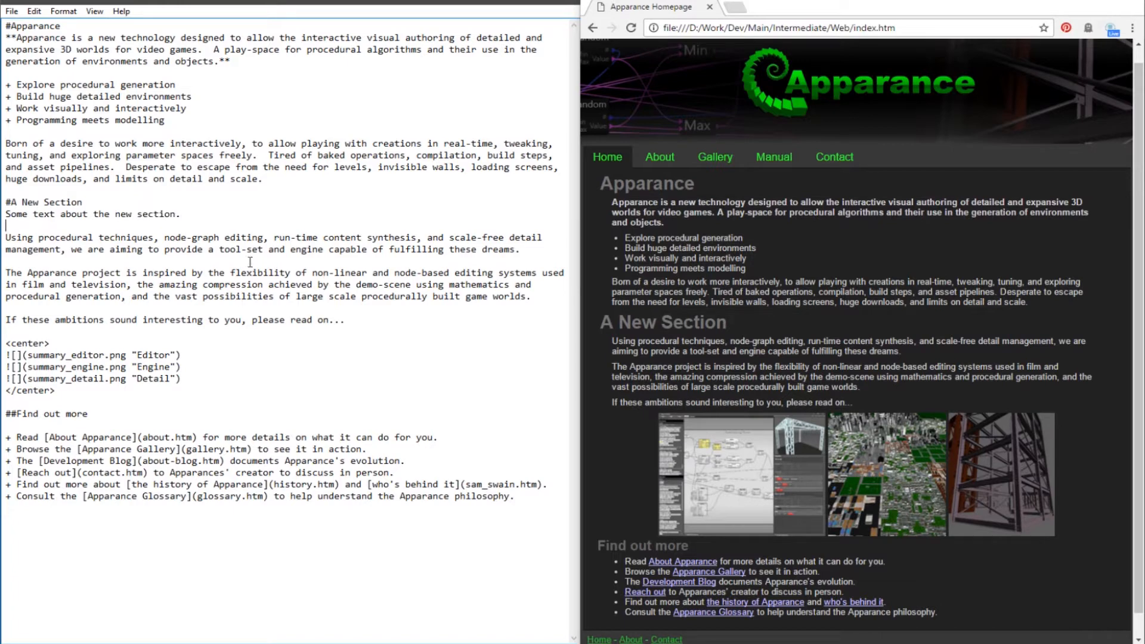
{"action": "key", "text": "Down"}
{"action": "key", "text": "shift+Down"}
{"action": "key", "text": "shift+Down"}
{"action": "key", "text": "Up"}
{"action": "type", "text": "The Appearance project is inspired by the flexibility of non-linear and node-based editing systems used in film and television, the amazing compression achieved by the demo-scene using mathematics and"}
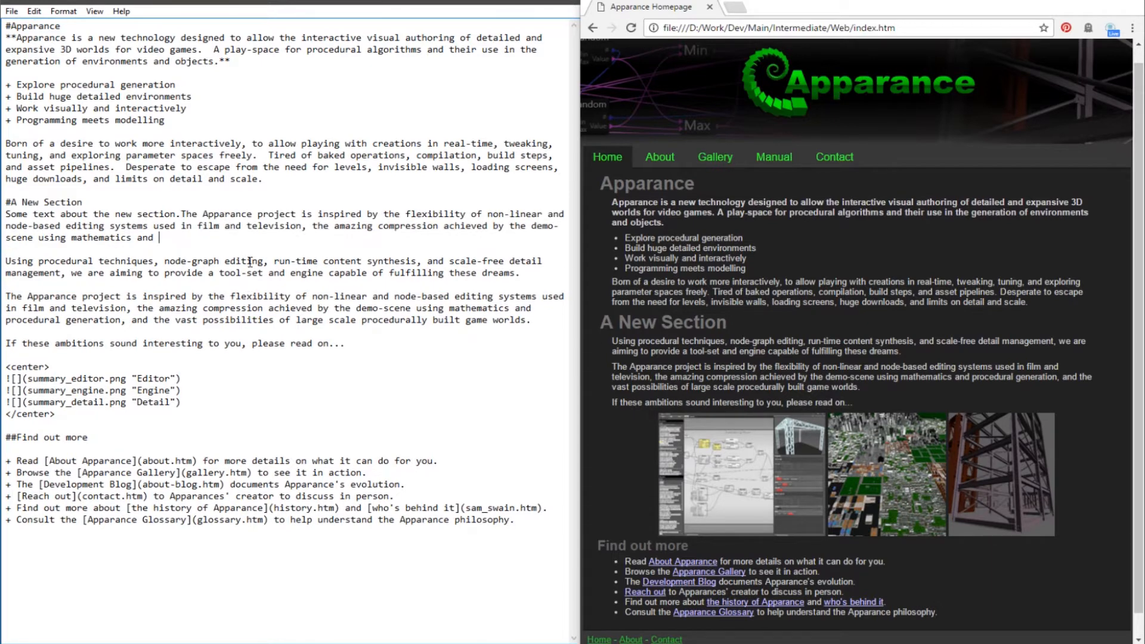
{"action": "type", "text": "blah blah"}
{"action": "key", "text": "ctrl+s"}
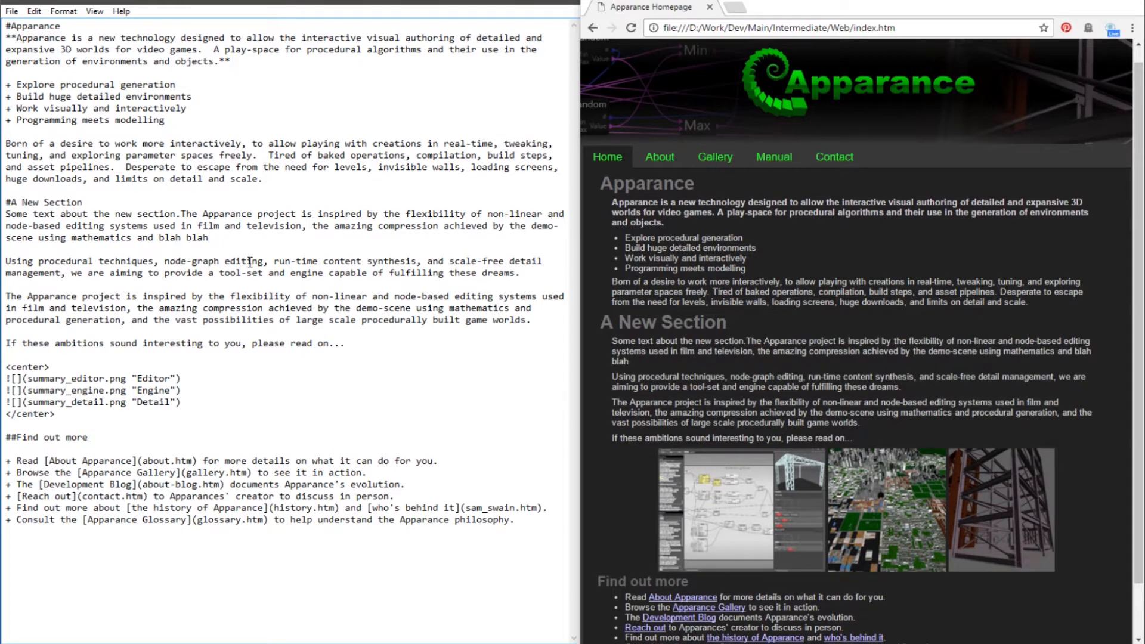
Add a horizontal rule "-----" below the new section's text and save the document.
{"action": "key", "text": "Return"}
{"action": "key", "text": "Return"}
{"action": "key", "text": "Return"}
{"action": "type", "text": "-----"}
{"action": "key", "text": "ctrl+s"}
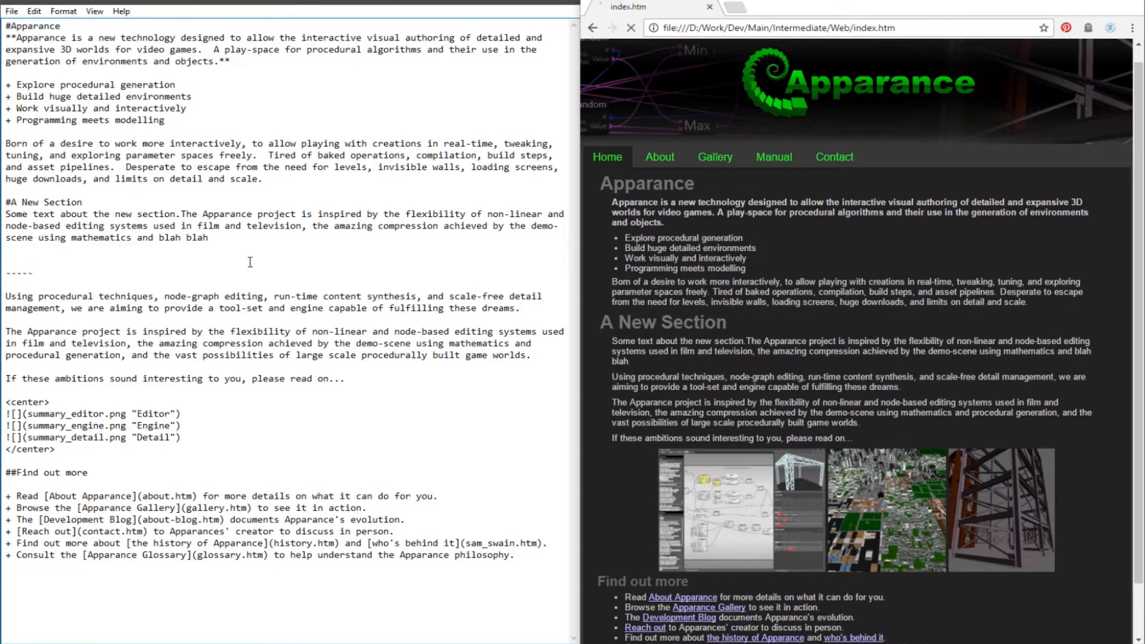
Insert a horizontal rule "----" above the "#A New Section" heading.
{"action": "key", "text": "Up"}
{"action": "key", "text": "Up"}
{"action": "key", "text": "Up"}
{"action": "key", "text": "Up"}
{"action": "key", "text": "Up"}
{"action": "key", "text": "Up"}
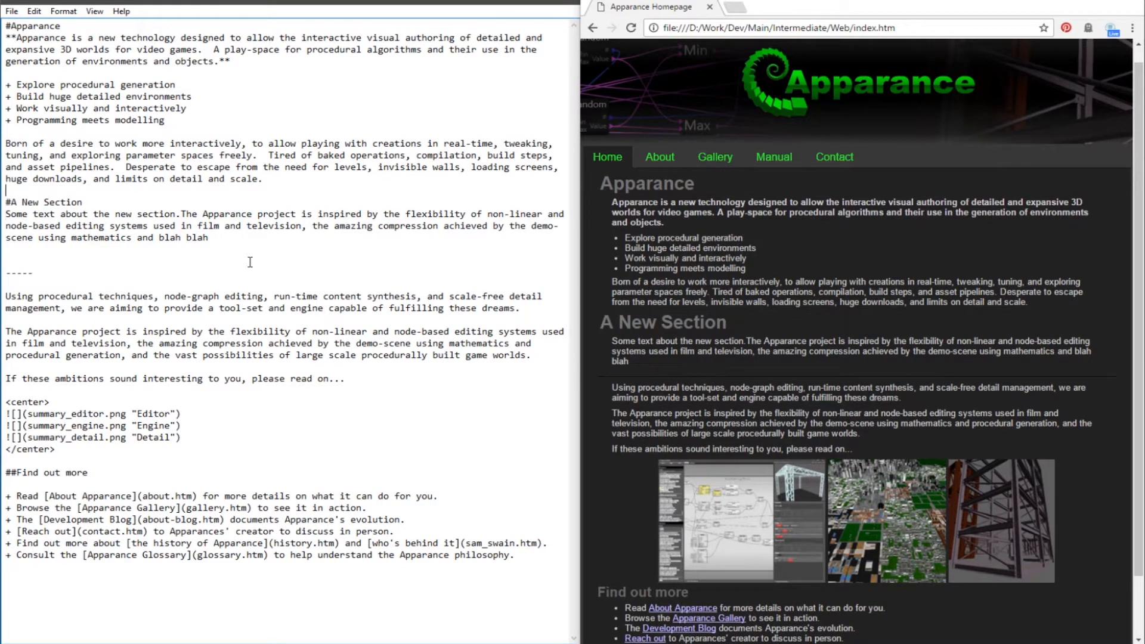
{"action": "key", "text": "Return"}
{"action": "type", "text": "----"}
{"action": "key", "text": "Return"}
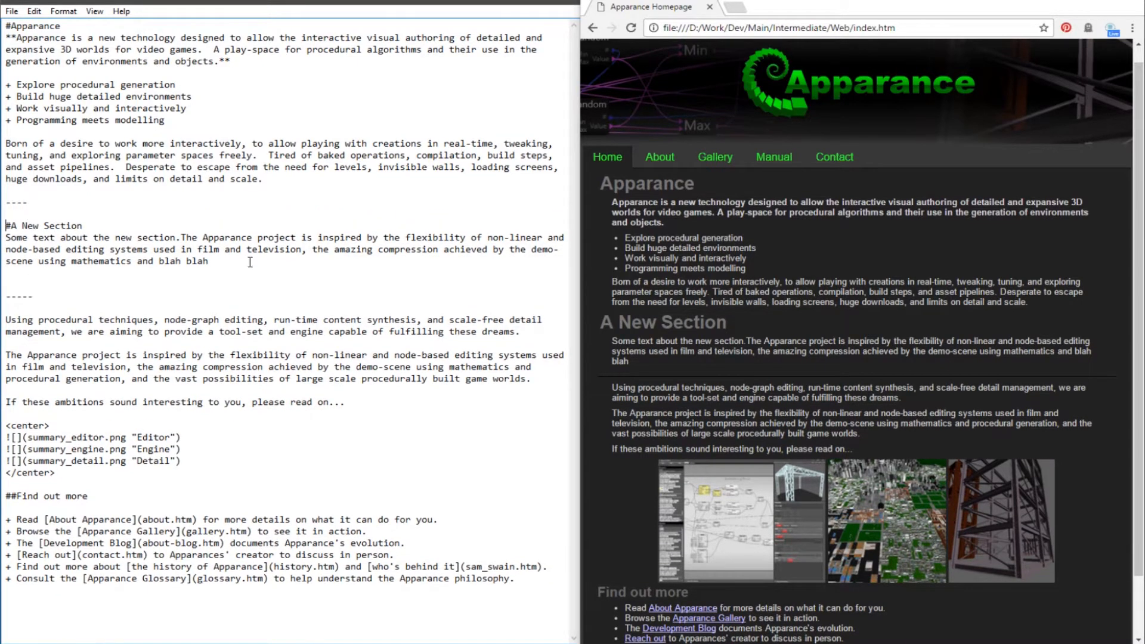
Add the line "A list of items" followed by "+ First item" beneath the new section's text and save.
{"action": "key", "text": "Down"}
{"action": "key", "text": "Return"}
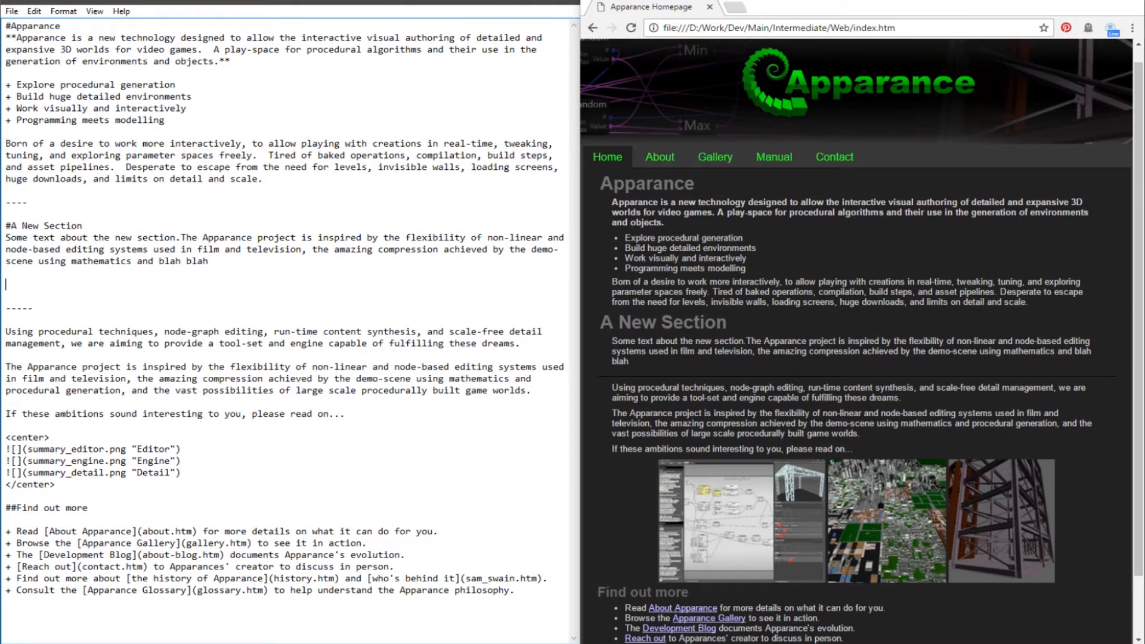
{"action": "type", "text": "A list of items"}
{"action": "key", "text": "Return"}
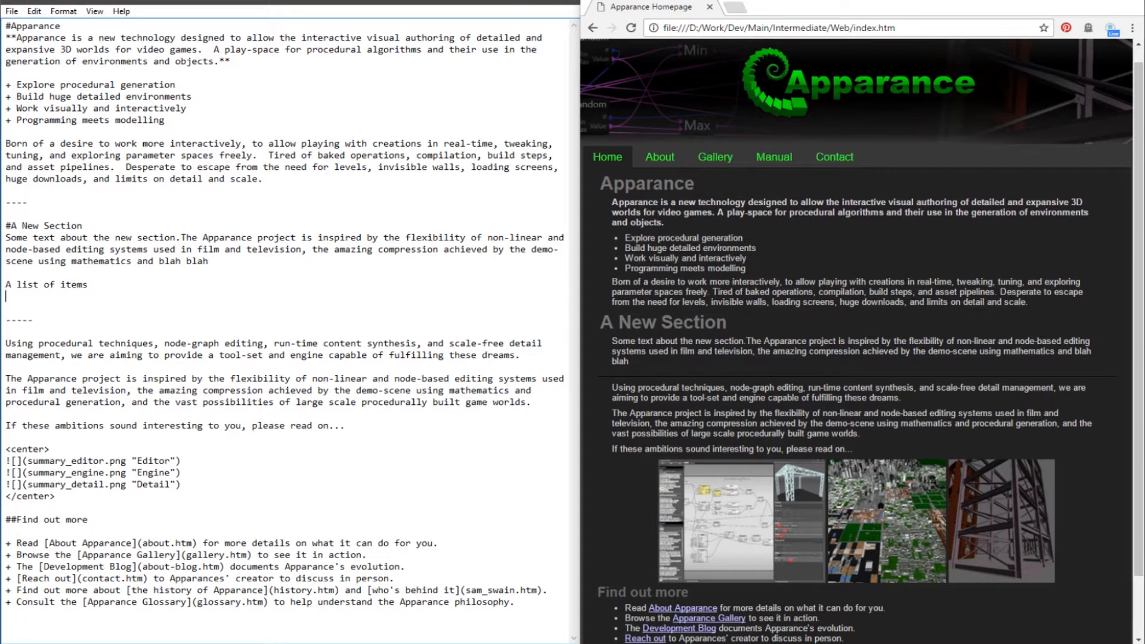
{"action": "type", "text": "+ First item"}
{"action": "key", "text": "ctrl+s"}
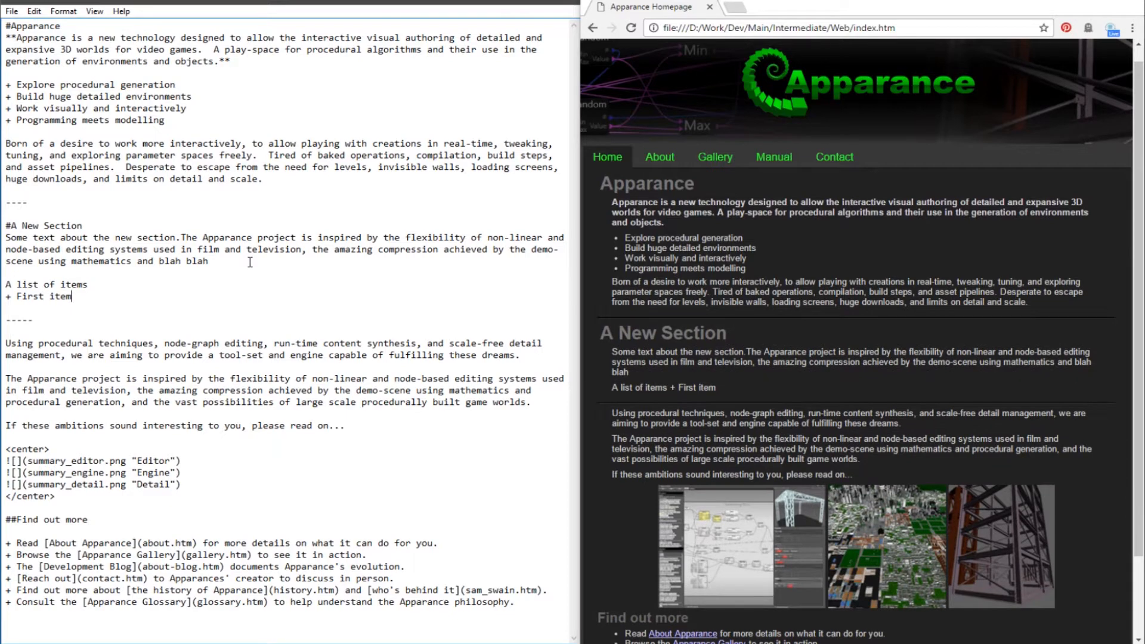
Insert a blank line between "A list of items" and "+ First item" and save.
{"action": "key", "text": "Up"}
{"action": "key", "text": "End"}
{"action": "key", "text": "Return"}
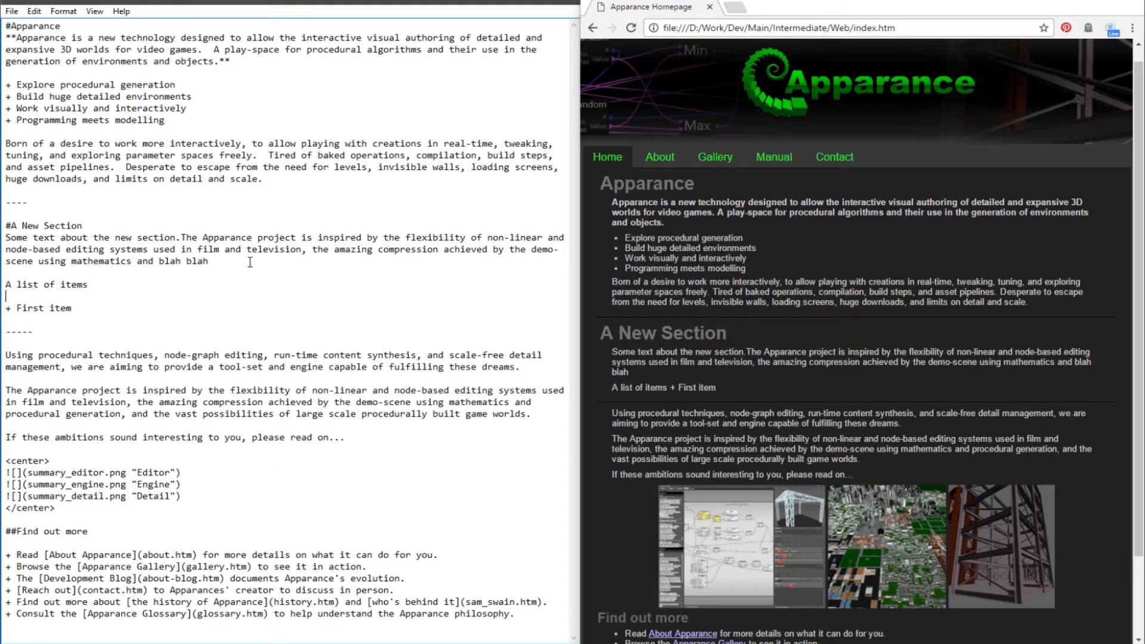
{"action": "key", "text": "ctrl+s"}
Add the entries "+ Second item" and "+ And so on" below the first list item.
{"action": "key", "text": "Down"}
{"action": "key", "text": "End"}
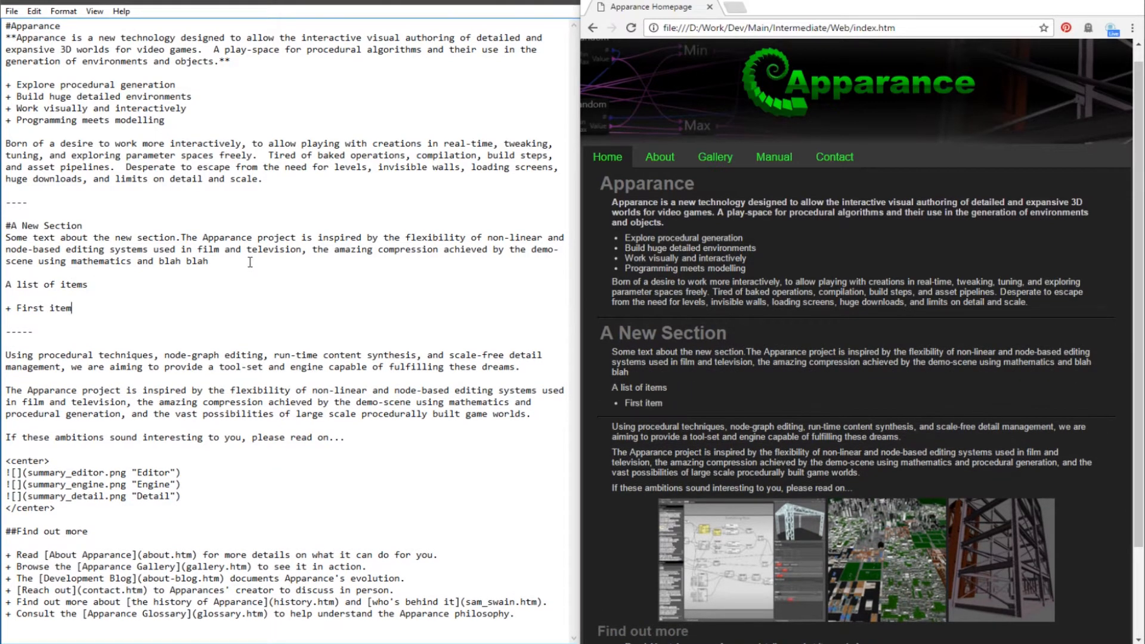
{"action": "key", "text": "Return"}
{"action": "type", "text": "+ Second item"}
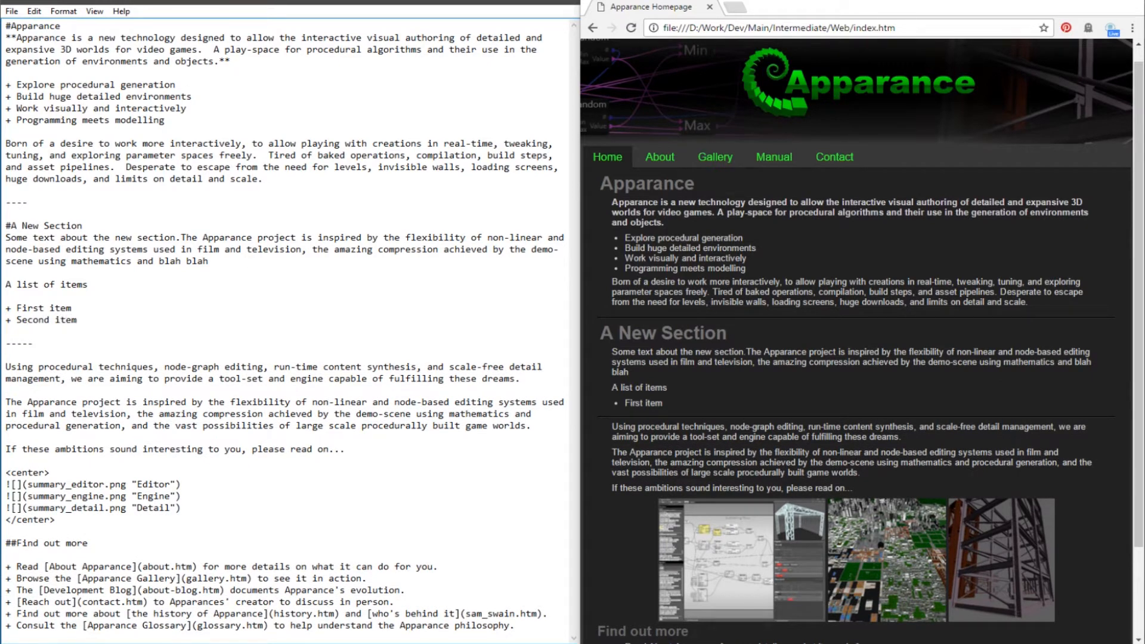
{"action": "key", "text": "Return"}
{"action": "type", "text": "+ And so on"}
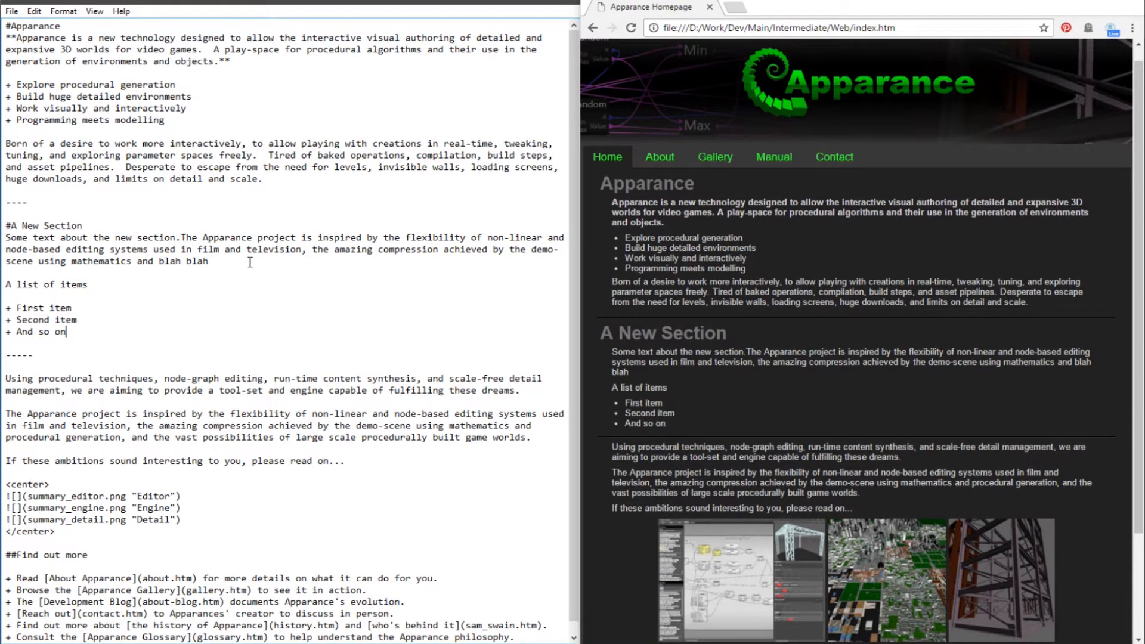
Append " - details about the first item" to the first list entry and save.
{"action": "key", "text": "Up"}
{"action": "key", "text": "End"}
{"action": "type", "text": "- details about"}
{"action": "type", "text": " the "}
{"action": "type", "text": "first item"}
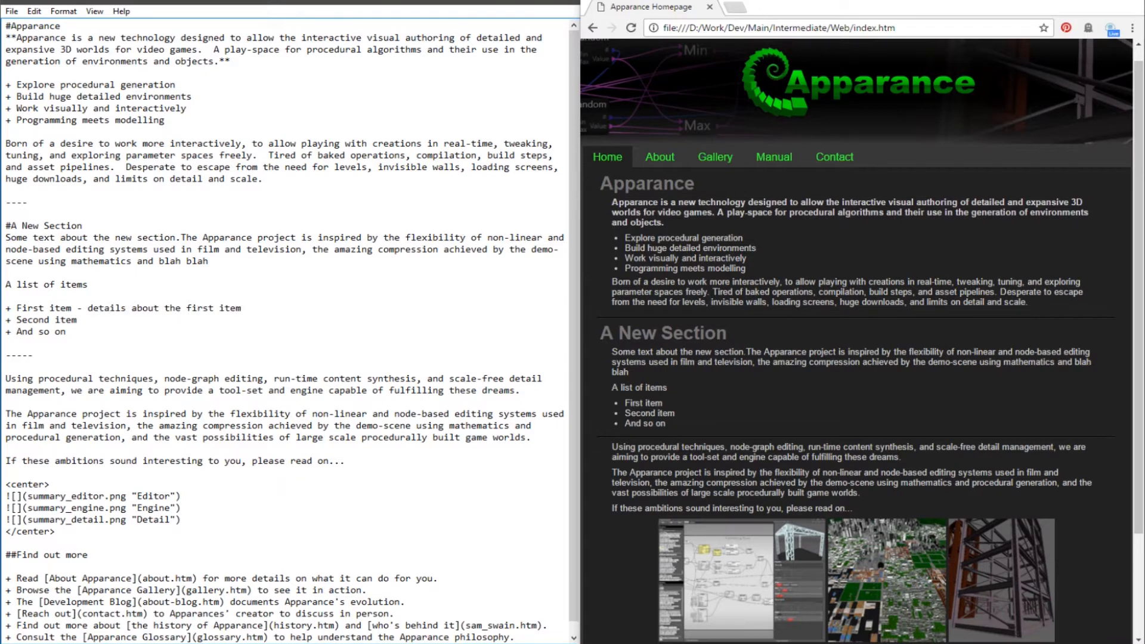
{"action": "key", "text": "ctrl+s"}
Switch to the Apparance editor and enable Process Lists on the homepage's Document.Read node.
{"action": "key", "text": "alt+Tab"}
{"action": "left_click", "coordinate": [166, 306]}
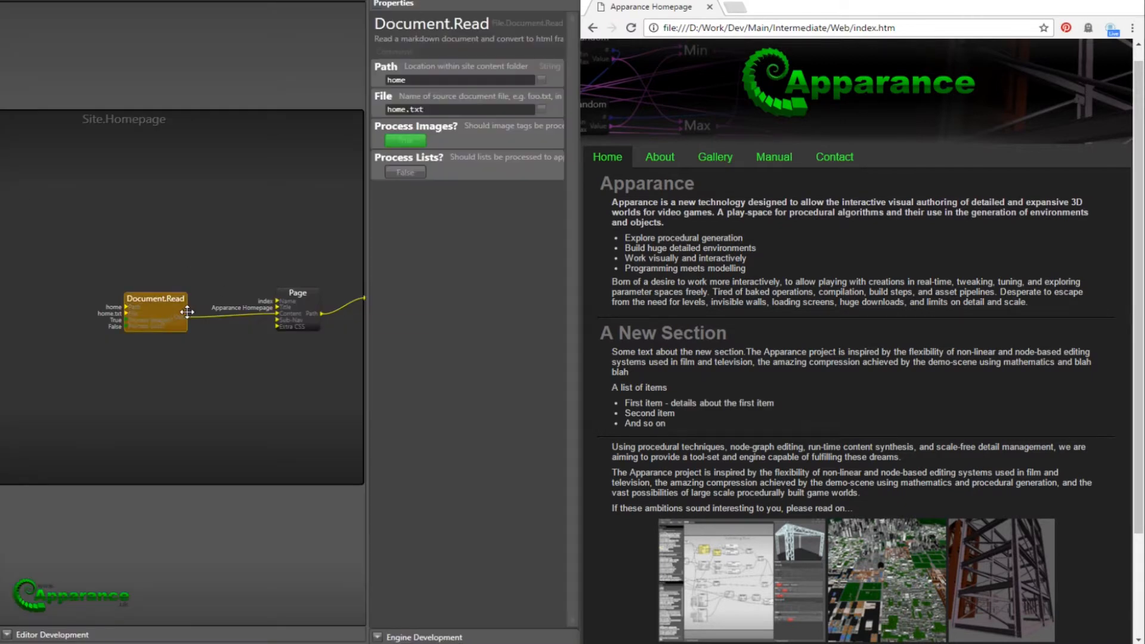
{"action": "left_click", "coordinate": [406, 173]}
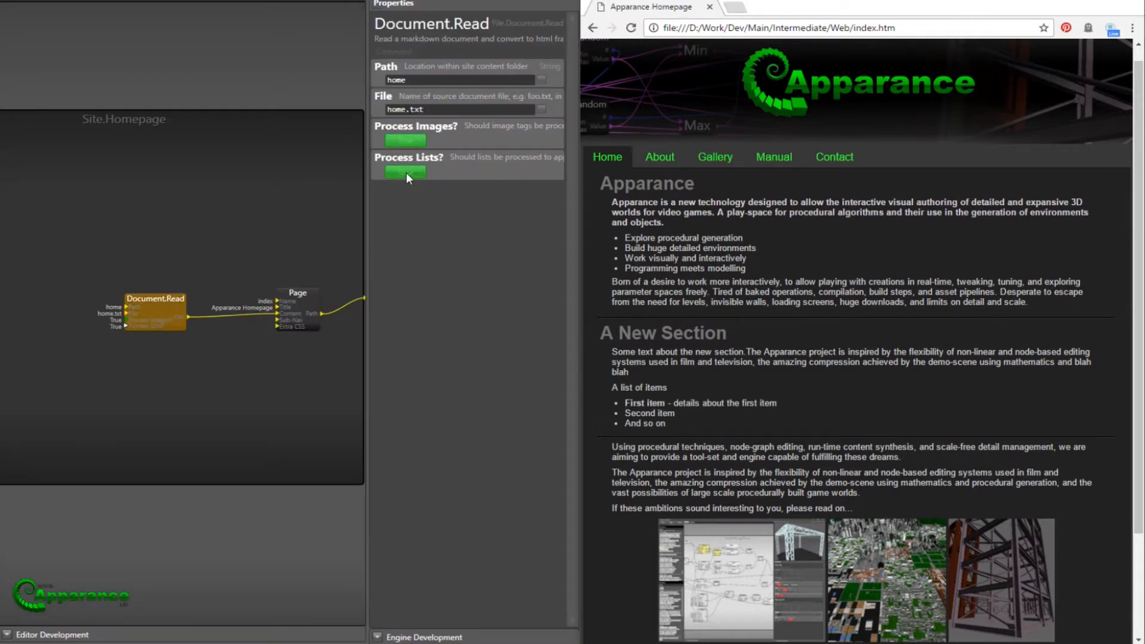
Return to the text document and append " - more about the second blah blah blah" to the second list item.
{"action": "key", "text": "alt+Tab"}
{"action": "left_click", "coordinate": [97, 322]}
{"action": "type", "text": "- "}
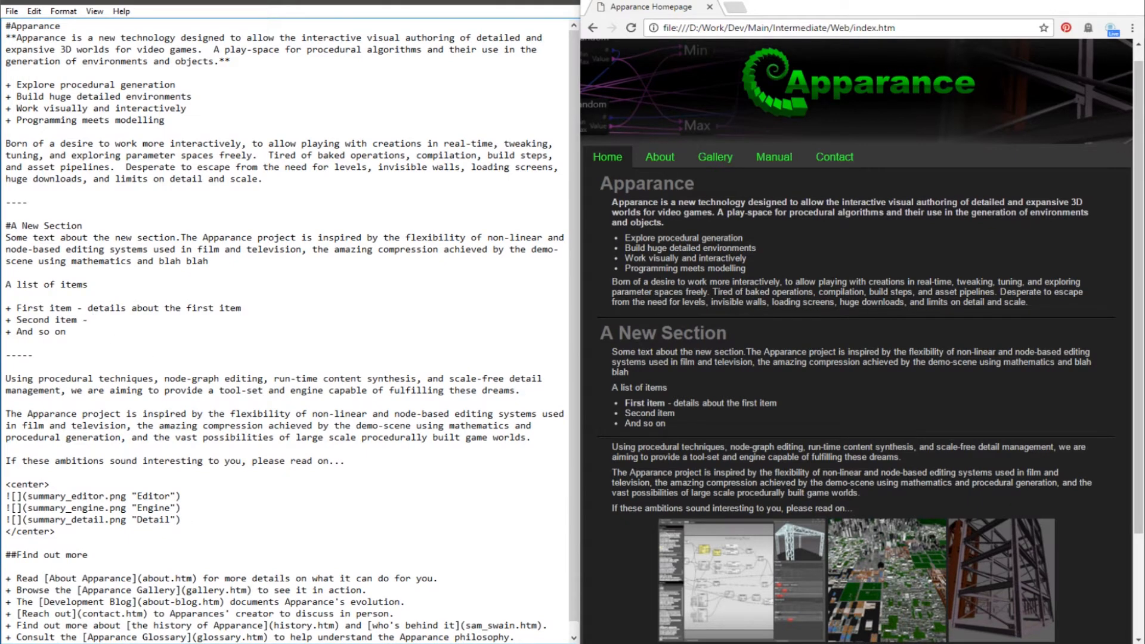
{"action": "type", "text": "more about the second blah blah blah"}
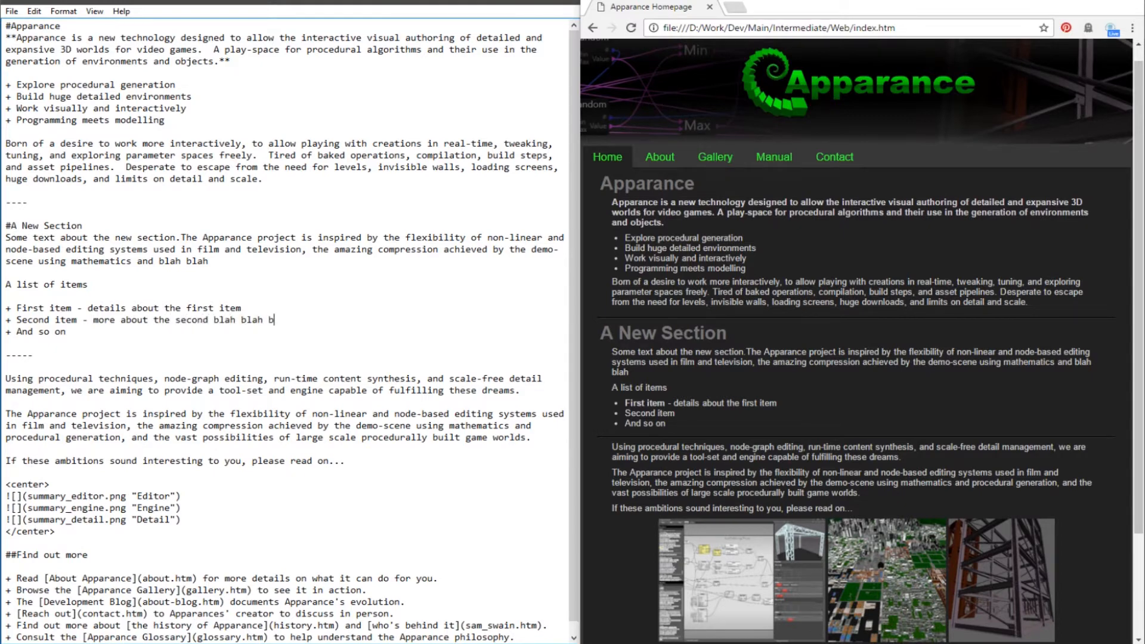
Append " - maybe this one has extra info too :)" to the "And so on" entry and save.
{"action": "key", "text": "Down"}
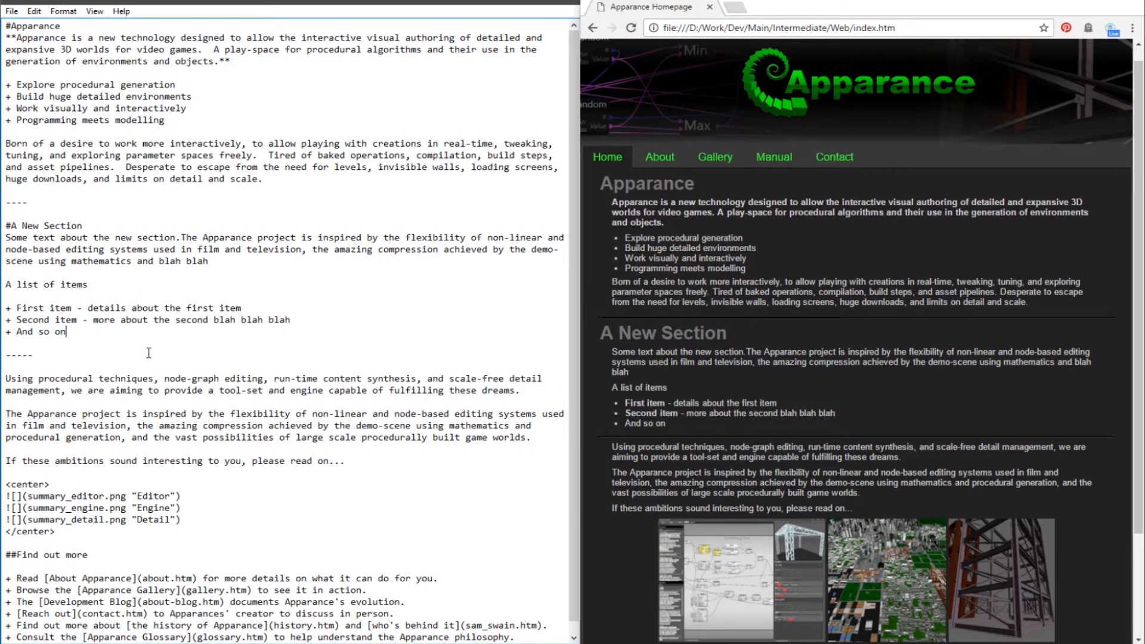
{"action": "type", "text": "- maybe this one has info"}
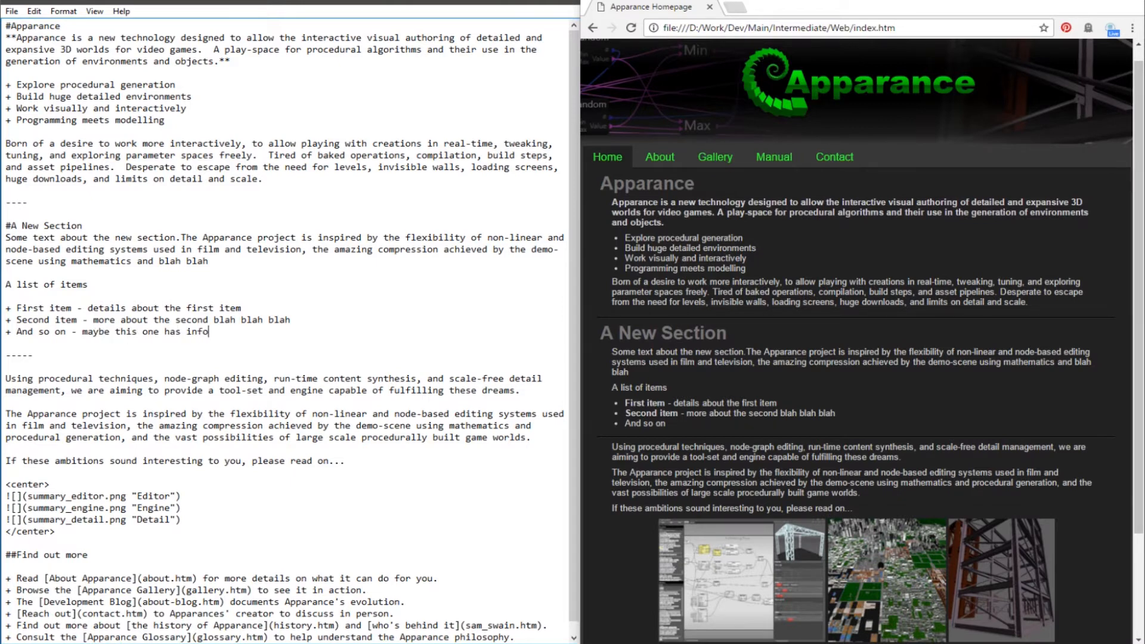
{"action": "key", "text": "ctrl+Left"}
{"action": "type", "text": "extra"}
{"action": "key", "text": "End"}
{"action": "type", "text": "too :)"}
{"action": "key", "text": "ctrl+s"}
Turn the "A list of items" line into a second-level heading with "##" and save.
{"action": "key", "text": "Up"}
{"action": "key", "text": "Up"}
{"action": "key", "text": "Up"}
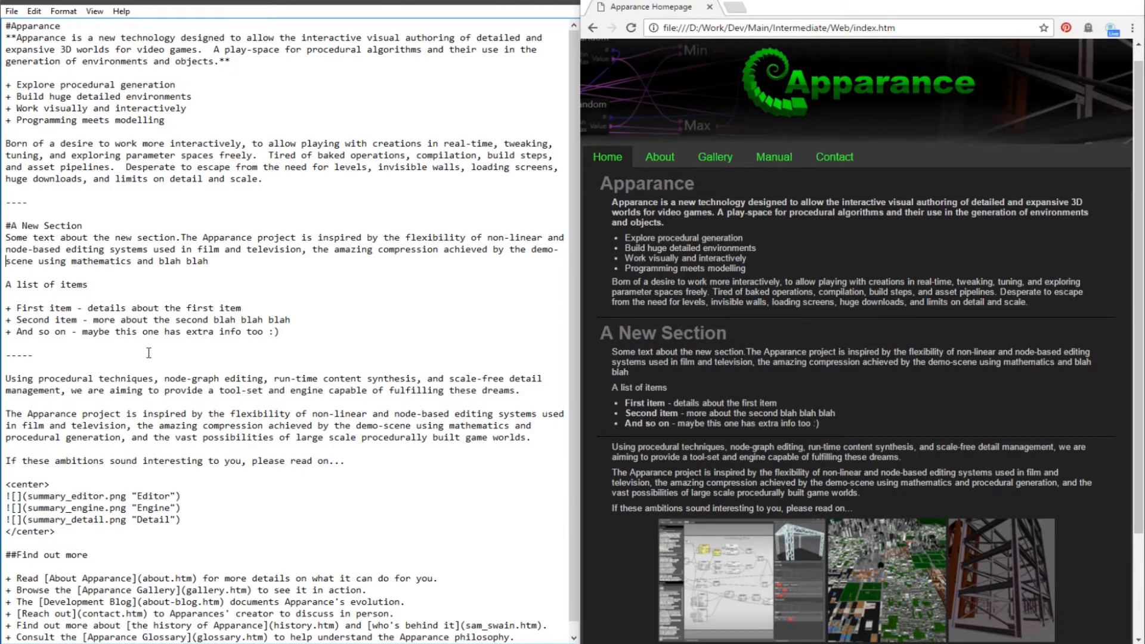
{"action": "key", "text": "Up"}
{"action": "key", "text": "Down"}
{"action": "key", "text": "Down"}
{"action": "type", "text": "##"}
{"action": "key", "text": "ctrl+s"}
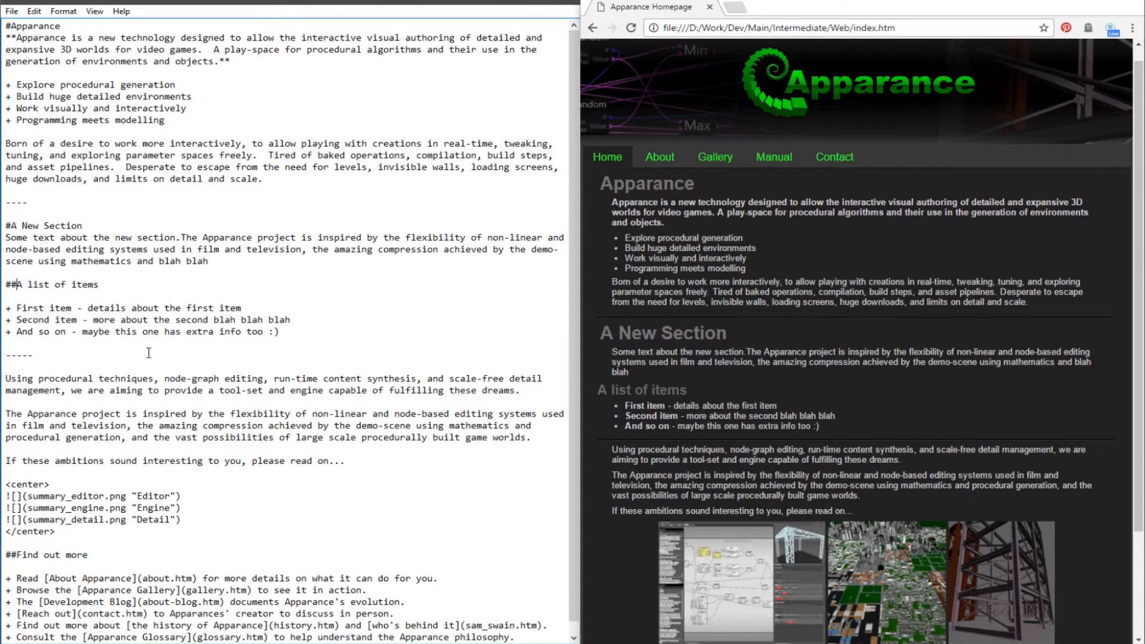
Add the line "Now follows a list of items:" between the "##A list of items" heading and the bulleted list.
{"action": "key", "text": "Return"}
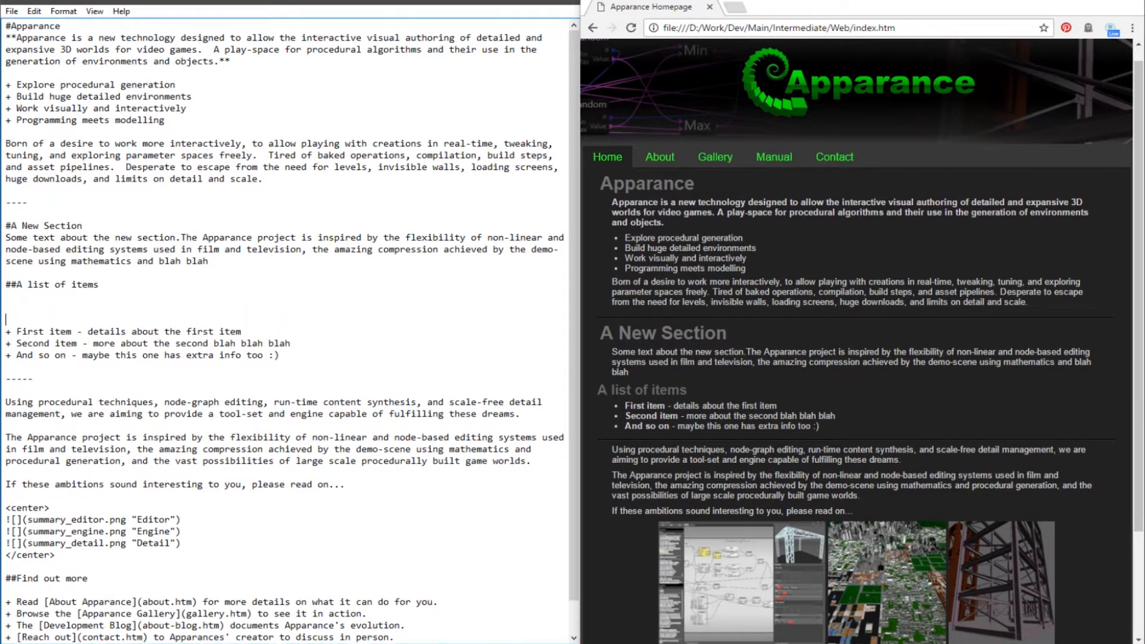
{"action": "type", "text": "Not follows a list of items a"}
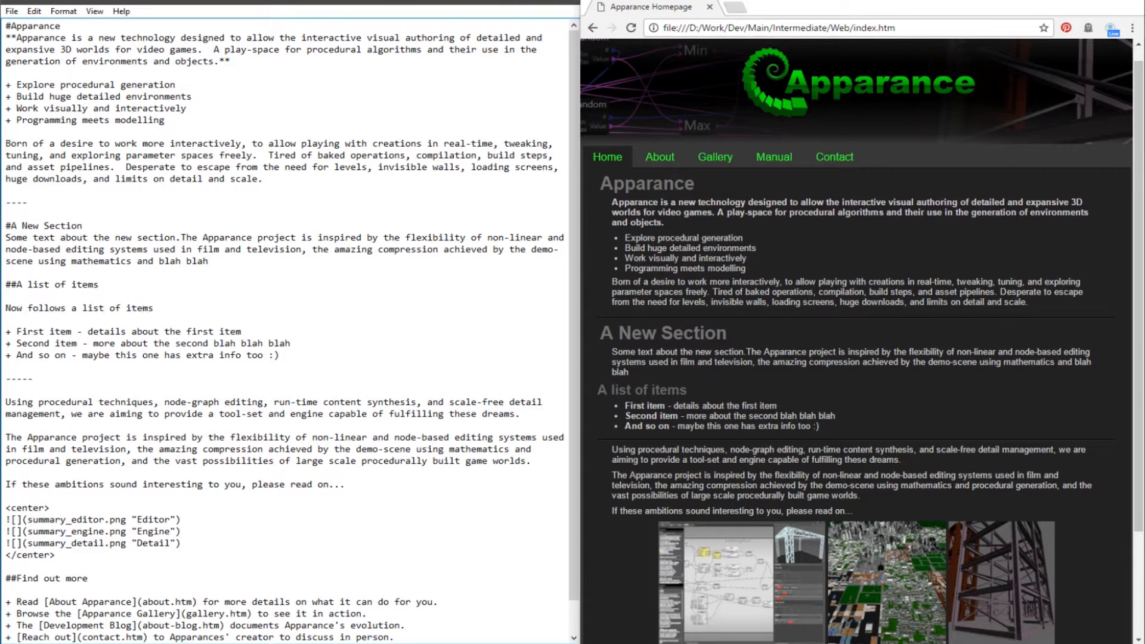
{"action": "key", "text": "BackSpace"}
{"action": "key", "text": "BackSpace"}
{"action": "type", "text": ":"}
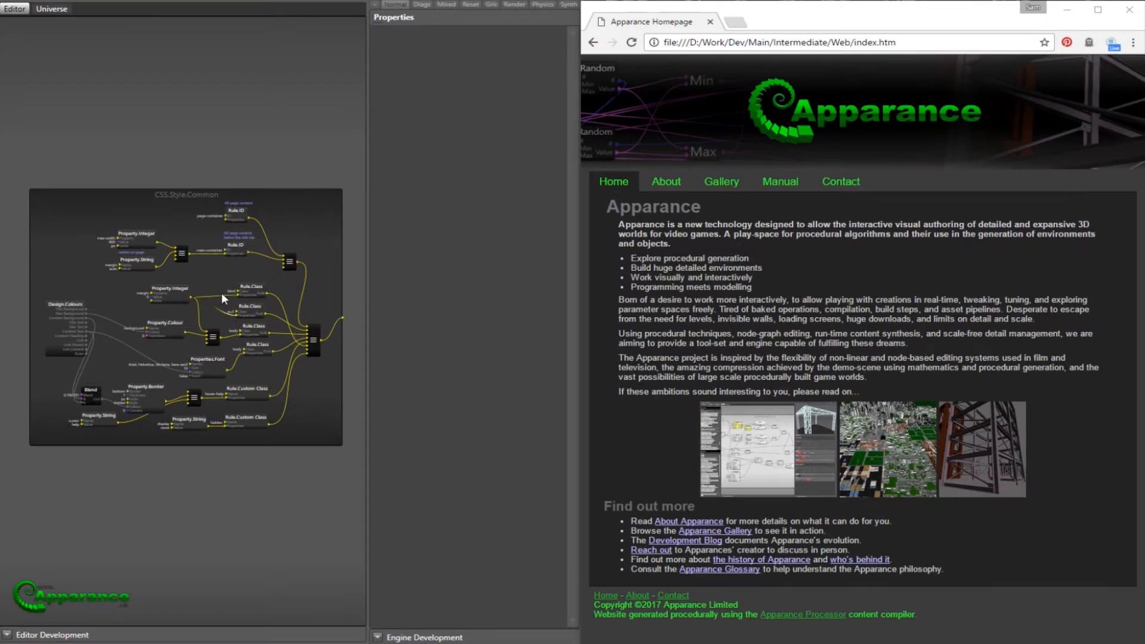
In CSS.Style.Common, extend the max-width value's range limit to 1000 and try page widths of 323 and 786 px.
{"action": "scroll", "coordinate": [221, 294], "scroll_direction": "up", "scroll_amount": 3}
{"action": "middle_click_drag", "start_coordinate": [204, 222], "coordinate": [290, 239]}
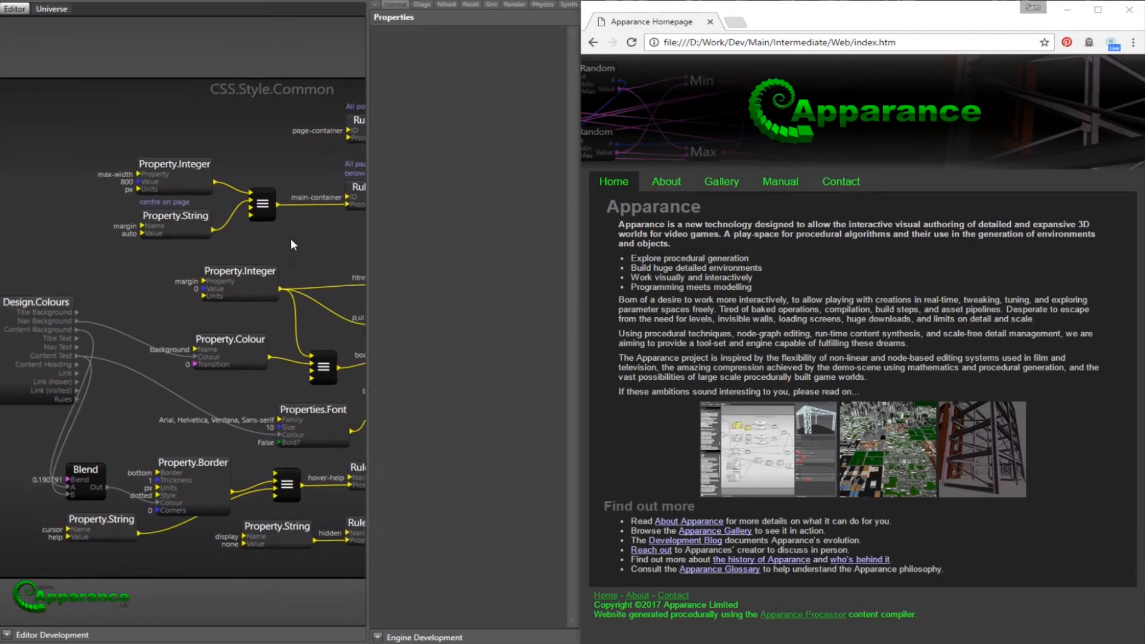
{"action": "left_click", "coordinate": [174, 164]}
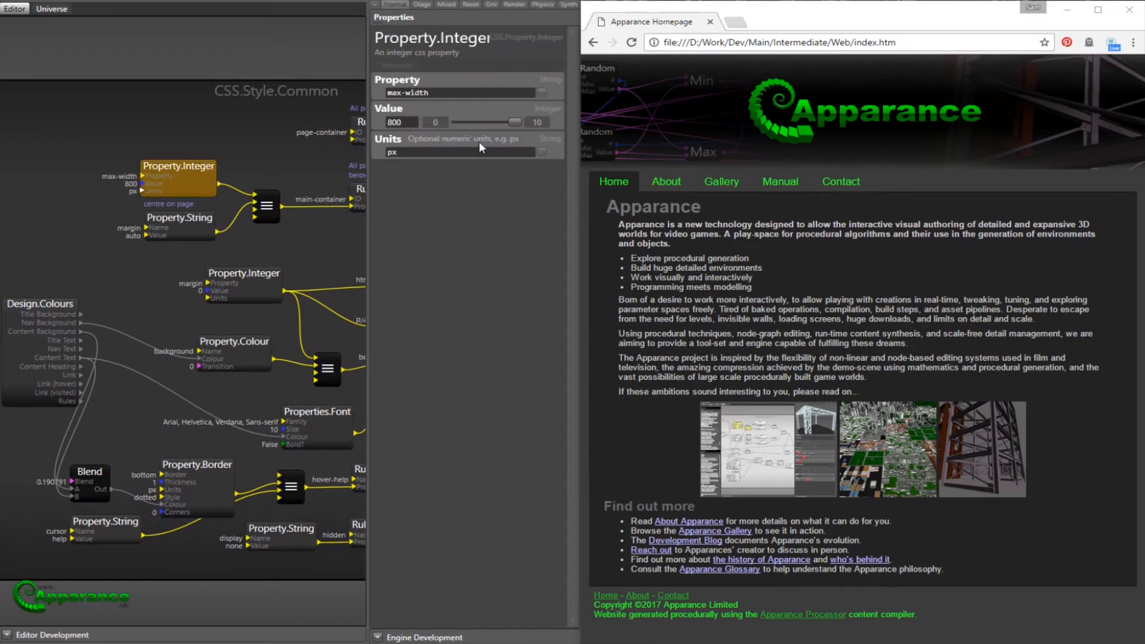
{"action": "type", "text": "00"}
{"action": "left_click_drag", "start_coordinate": [517, 122], "coordinate": [489, 123]}
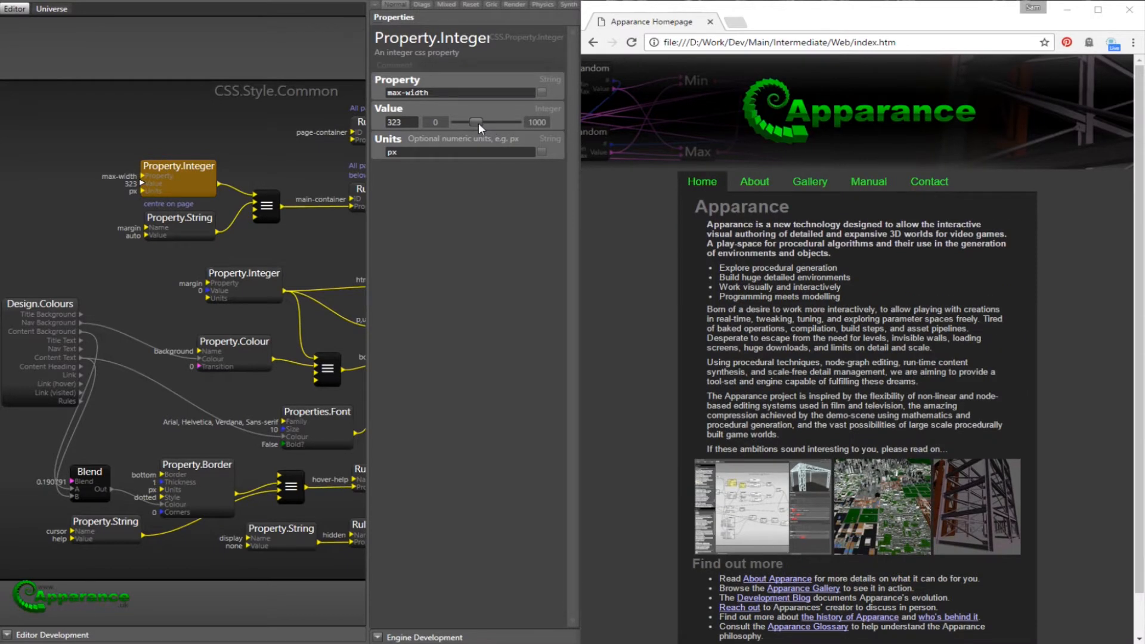
{"action": "left_click_drag", "start_coordinate": [478, 123], "coordinate": [505, 124]}
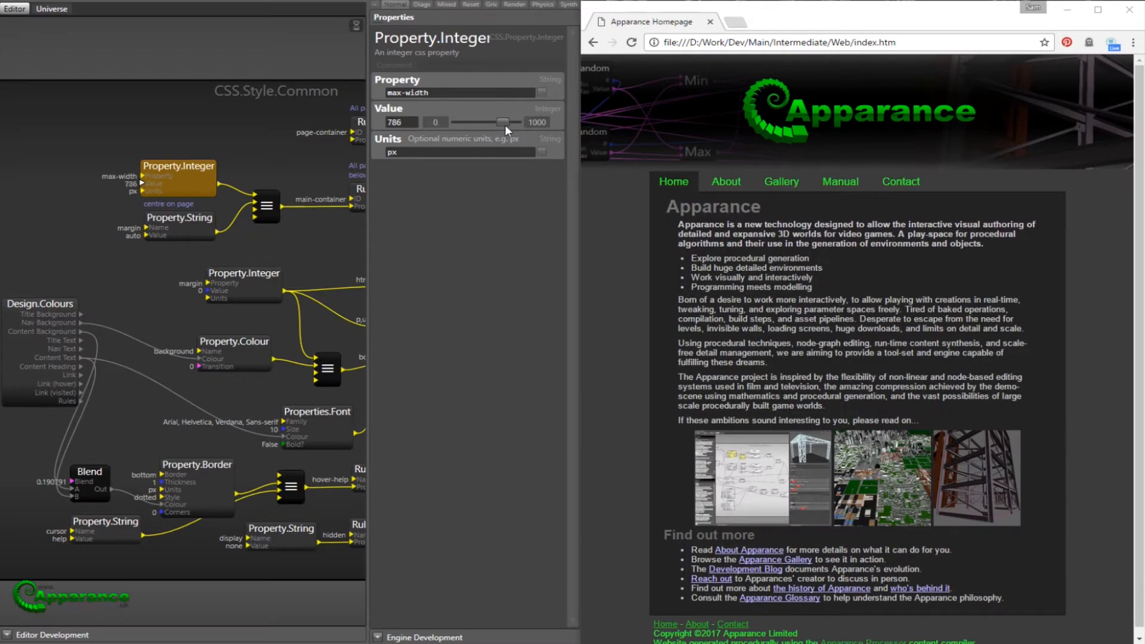
Set the main container's max-width to exactly 800 px and deselect the node.
{"action": "left_click", "coordinate": [387, 122]}
{"action": "type", "text": "800"}
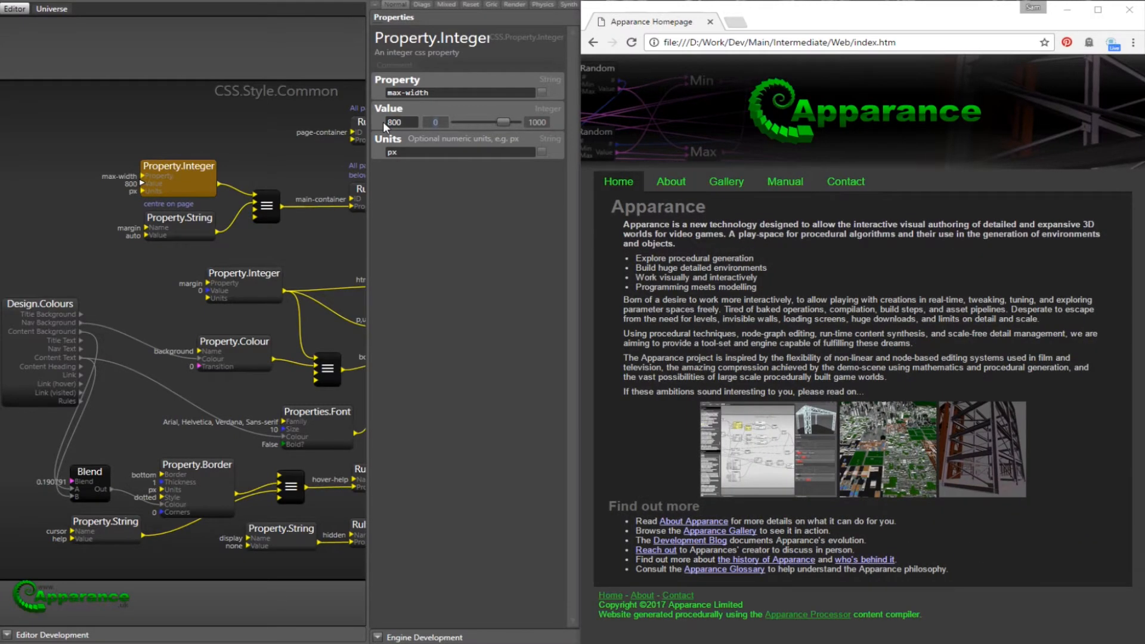
{"action": "key", "text": "Tab"}
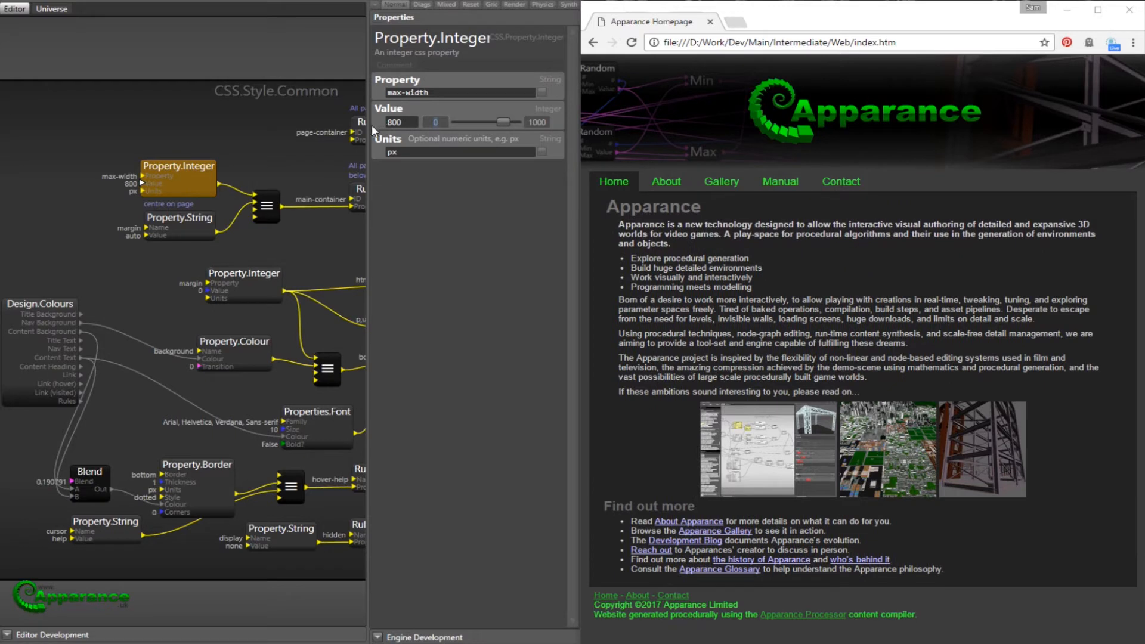
{"action": "left_click", "coordinate": [178, 141]}
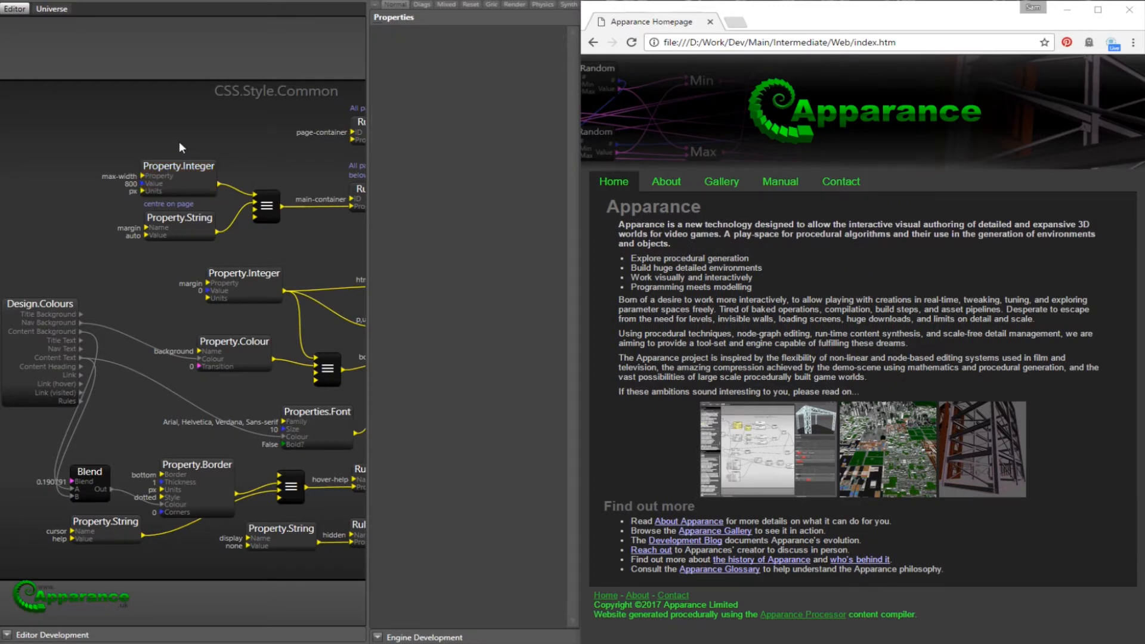
Extend the body Properties.Font node's size limit to 70 and enlarge the font size to 25.
{"action": "middle_click_drag", "start_coordinate": [311, 254], "coordinate": [209, 176]}
{"action": "left_click", "coordinate": [215, 348]}
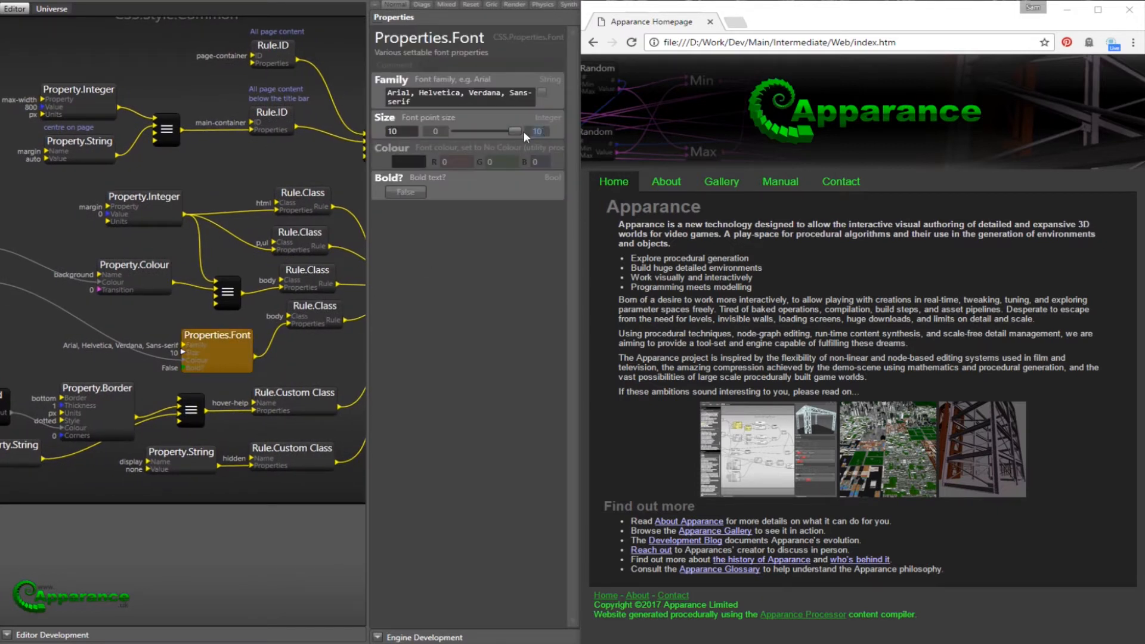
{"action": "type", "text": "70"}
{"action": "key", "text": "Tab"}
{"action": "left_click_drag", "start_coordinate": [467, 131], "coordinate": [481, 130]}
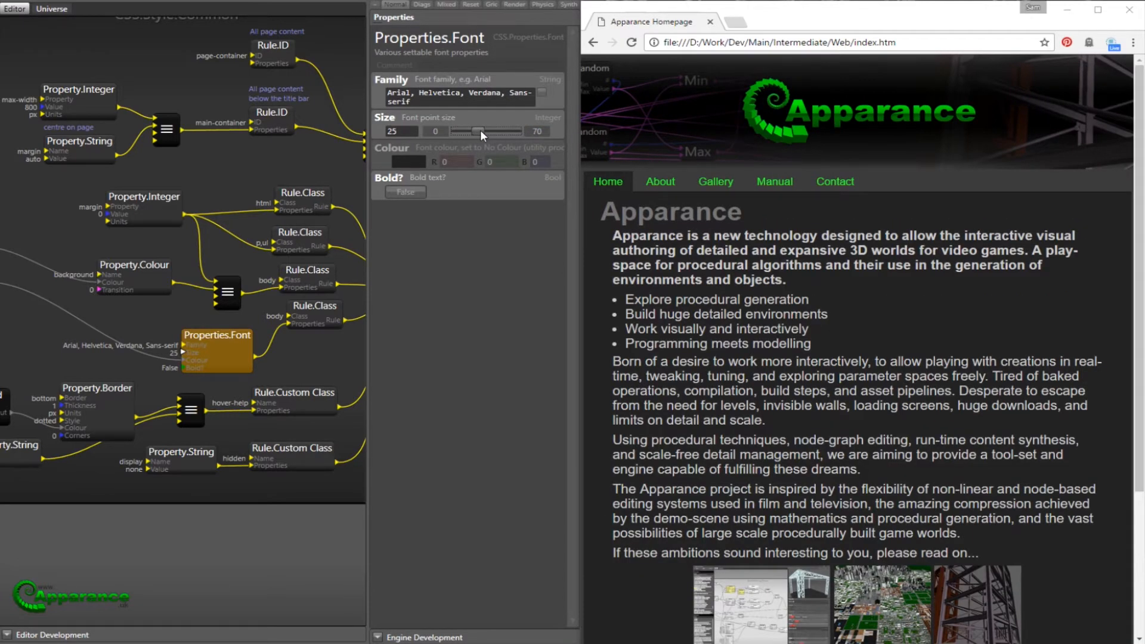
Try a body font size of 7, and settle on a size of 10.
{"action": "left_click_drag", "start_coordinate": [480, 130], "coordinate": [482, 130]}
{"action": "left_click_drag", "start_coordinate": [480, 130], "coordinate": [466, 131]}
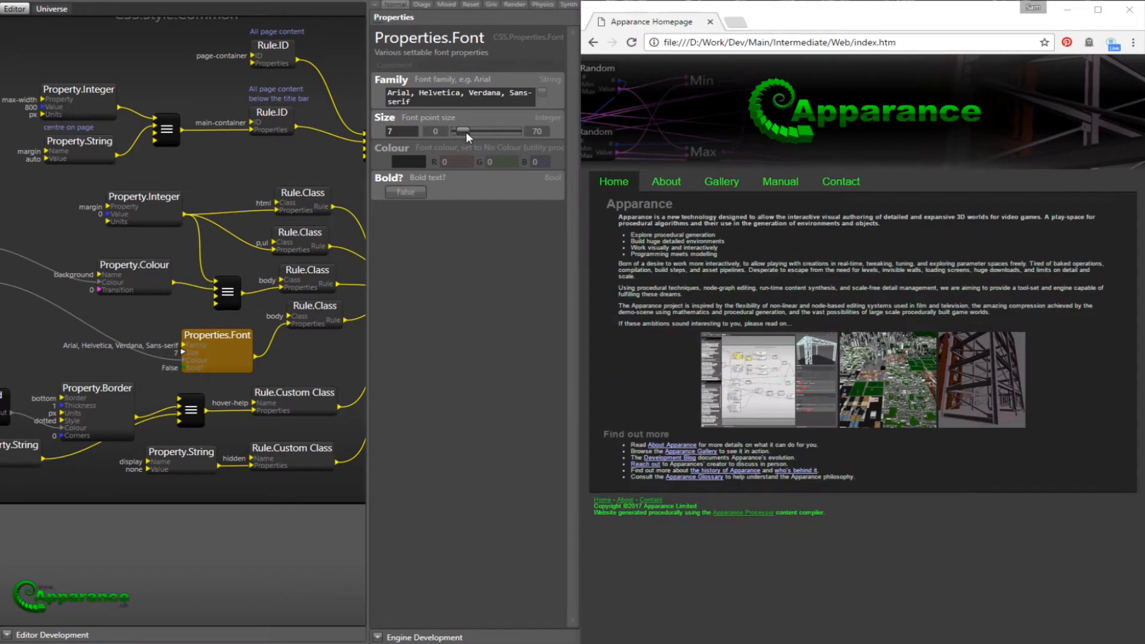
{"action": "left_click", "coordinate": [508, 132]}
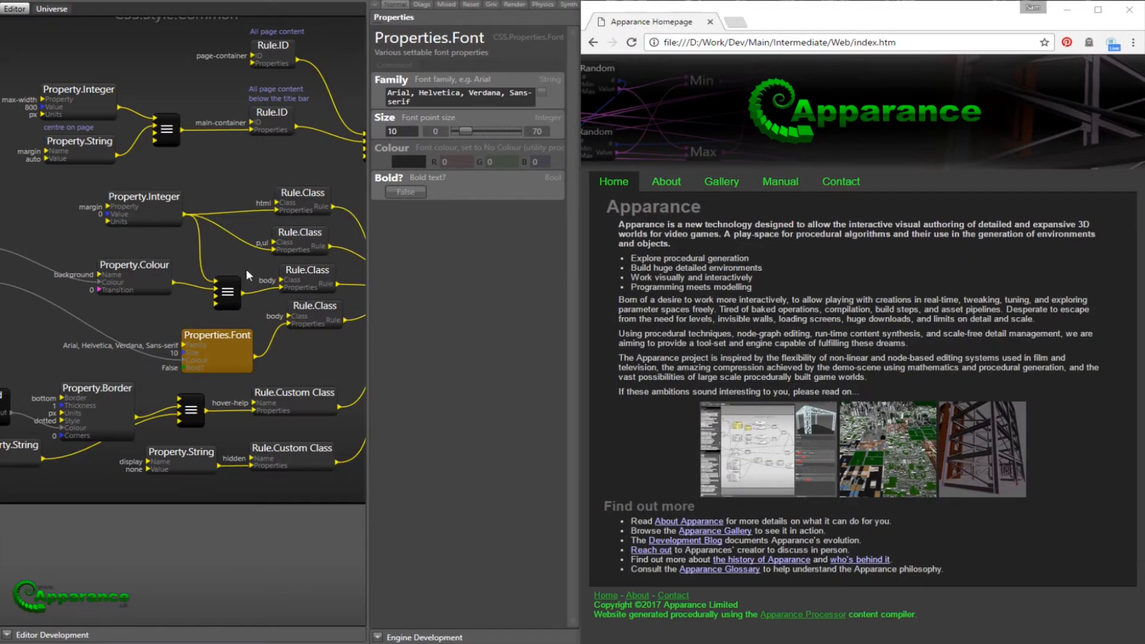
Open the Design.Colours procedure feeding the common style nodes.
{"action": "middle_click_drag", "start_coordinate": [55, 228], "coordinate": [197, 237]}
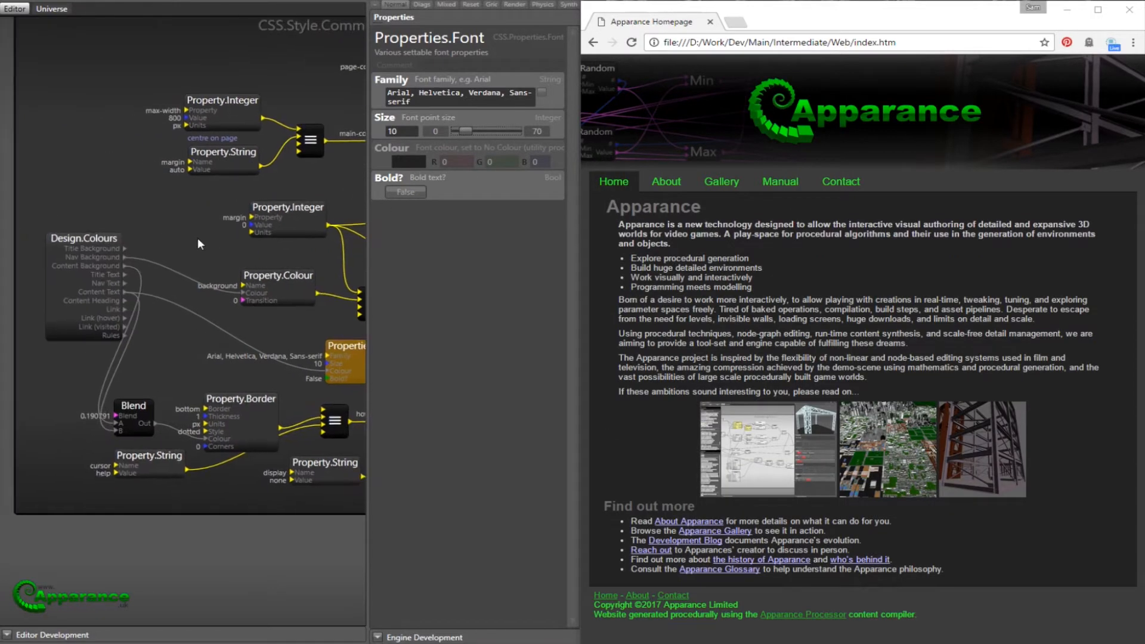
{"action": "left_click", "coordinate": [93, 245]}
{"action": "double_click", "coordinate": [93, 245]}
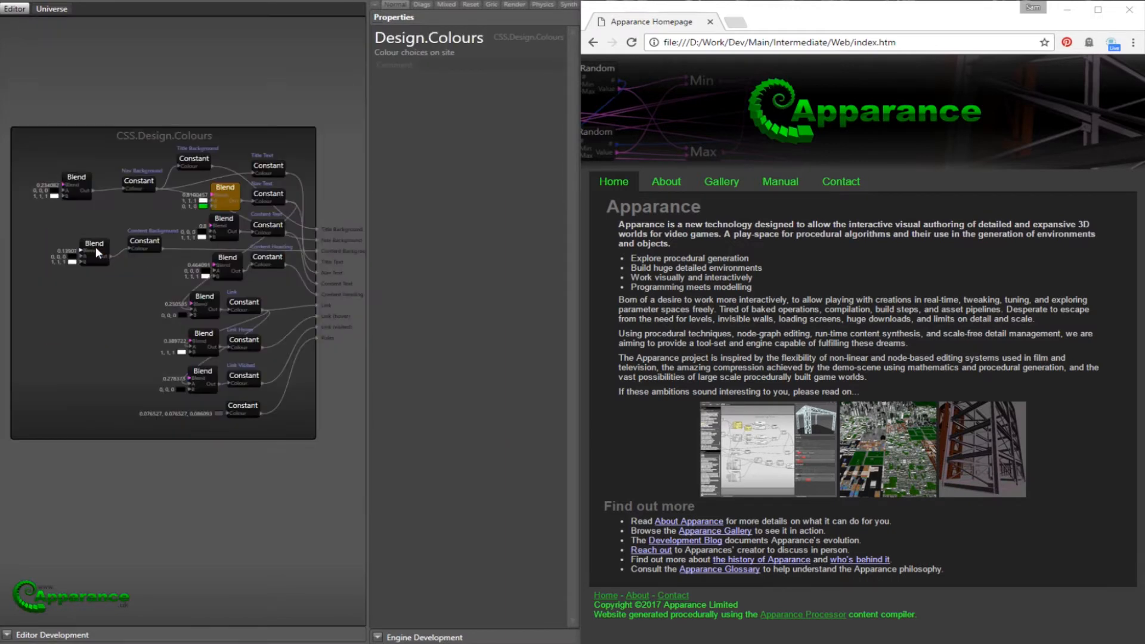
{"action": "scroll", "coordinate": [116, 302], "scroll_direction": "up", "scroll_amount": 2}
{"action": "middle_click_drag", "start_coordinate": [116, 294], "coordinate": [157, 311]}
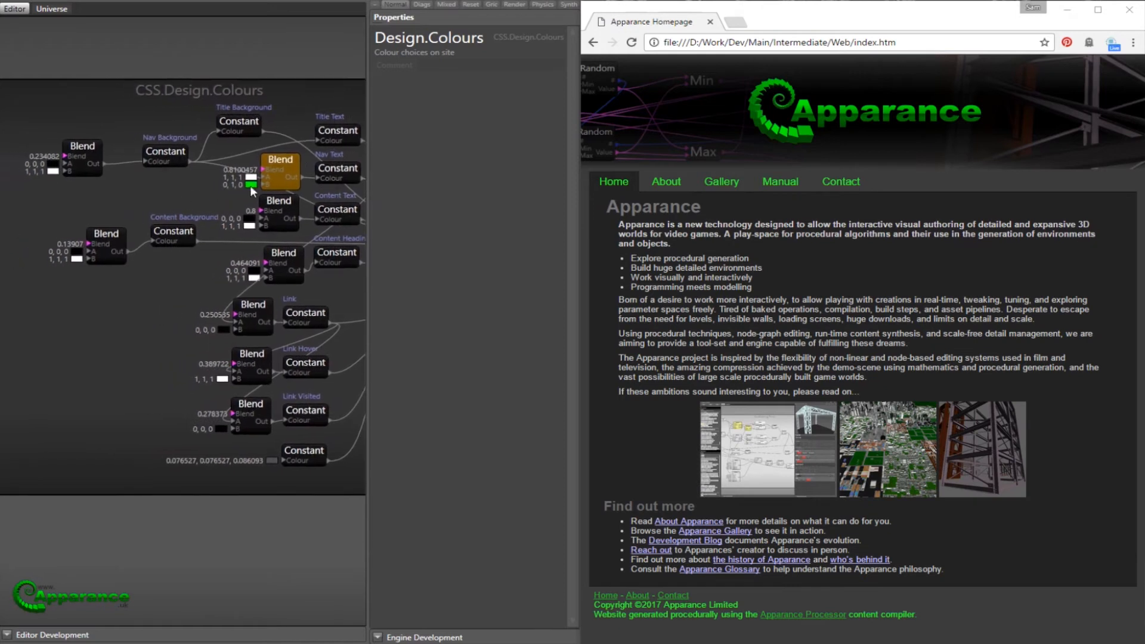
Try a blend factor of 1 on the Content Background blend with its B colour changed to cyan (0, 1, 1).
{"action": "left_click", "coordinate": [83, 152]}
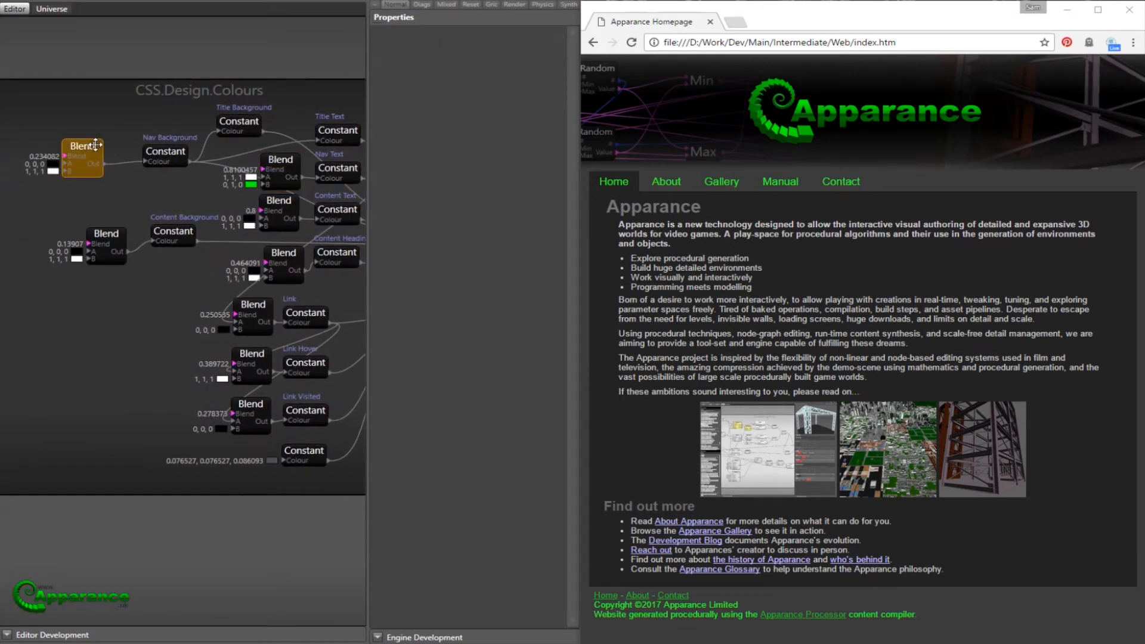
{"action": "left_click", "coordinate": [108, 237]}
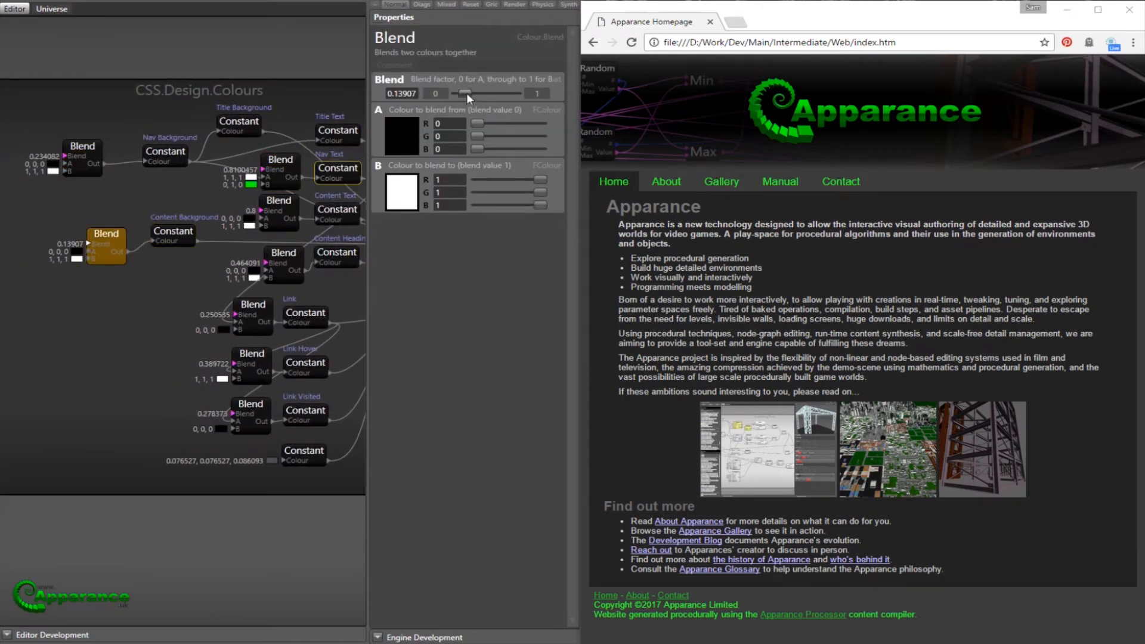
{"action": "left_click_drag", "start_coordinate": [466, 92], "coordinate": [482, 93]}
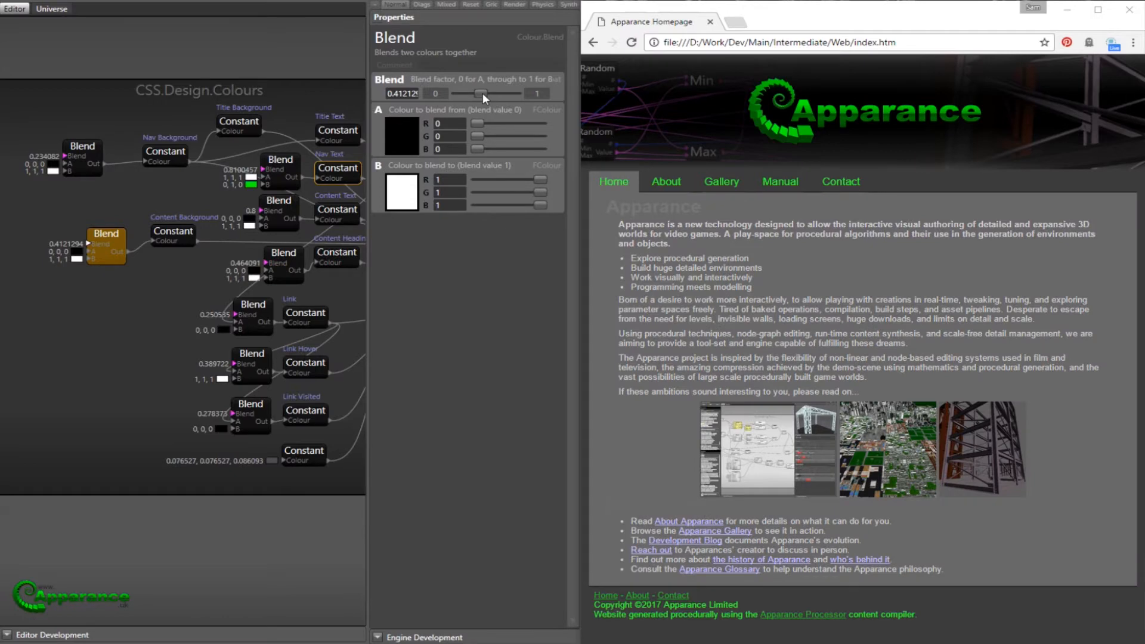
{"action": "left_click_drag", "start_coordinate": [482, 93], "coordinate": [485, 176]}
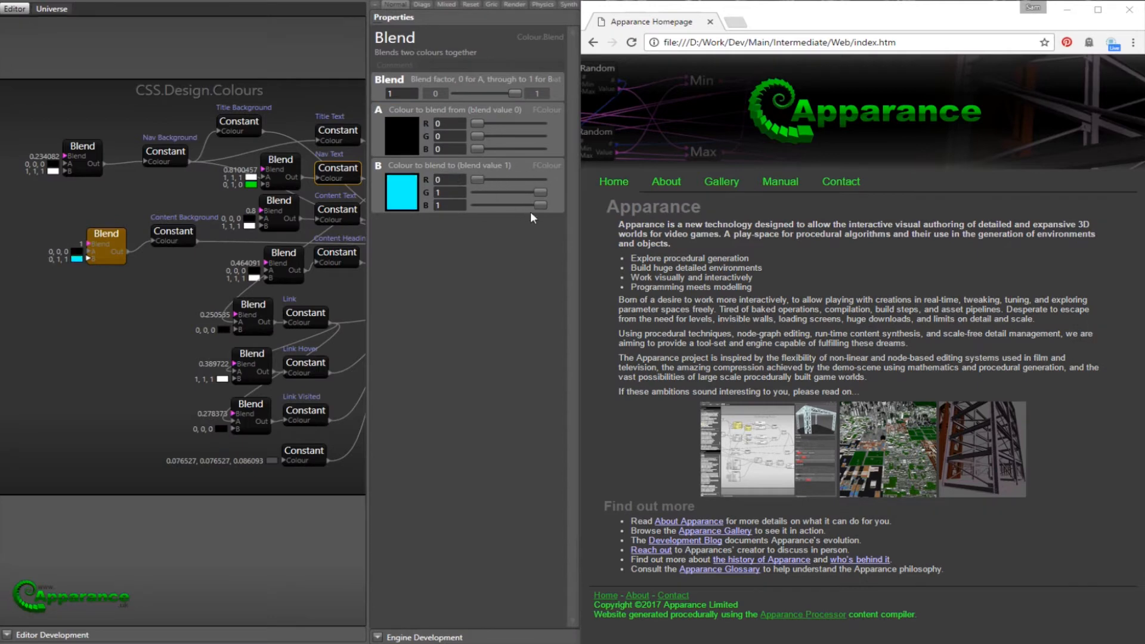
Try green (0, 1, 0) as the Content Background blend's B colour, with the blend factor lowered to about 0.12.
{"action": "left_click_drag", "start_coordinate": [539, 206], "coordinate": [505, 194]}
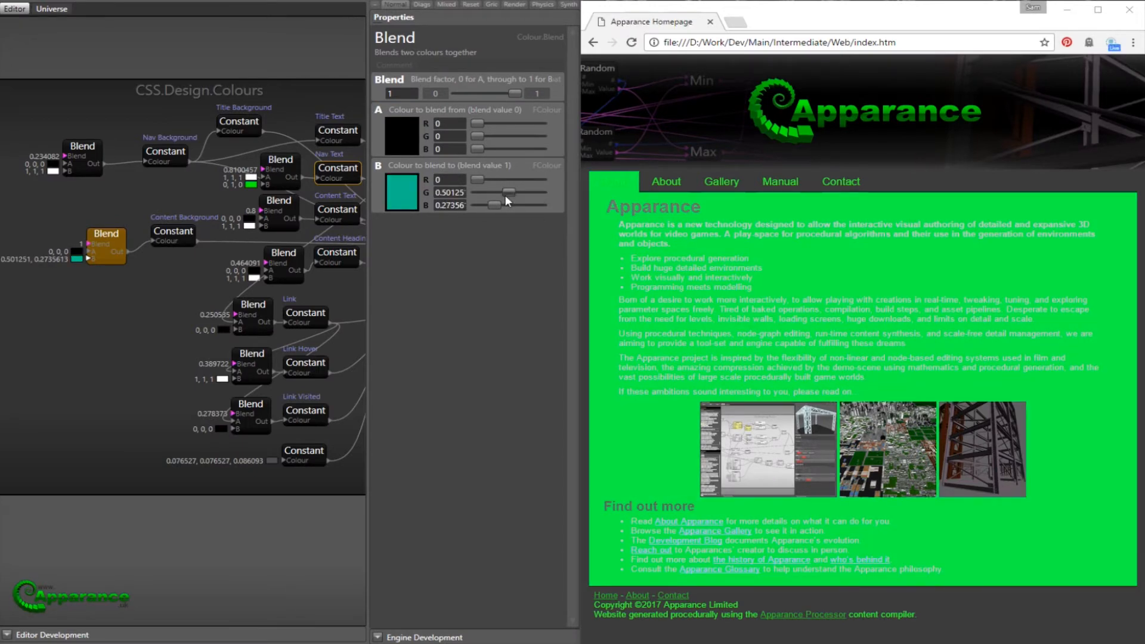
{"action": "left_click_drag", "start_coordinate": [475, 181], "coordinate": [511, 191]}
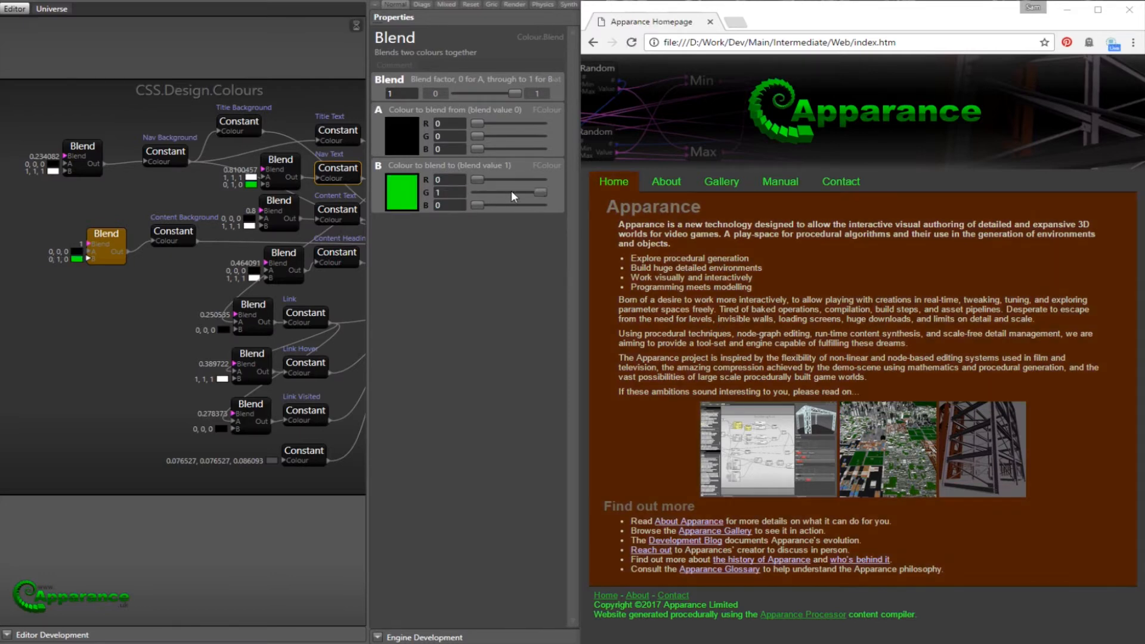
{"action": "left_click_drag", "start_coordinate": [513, 93], "coordinate": [464, 96]}
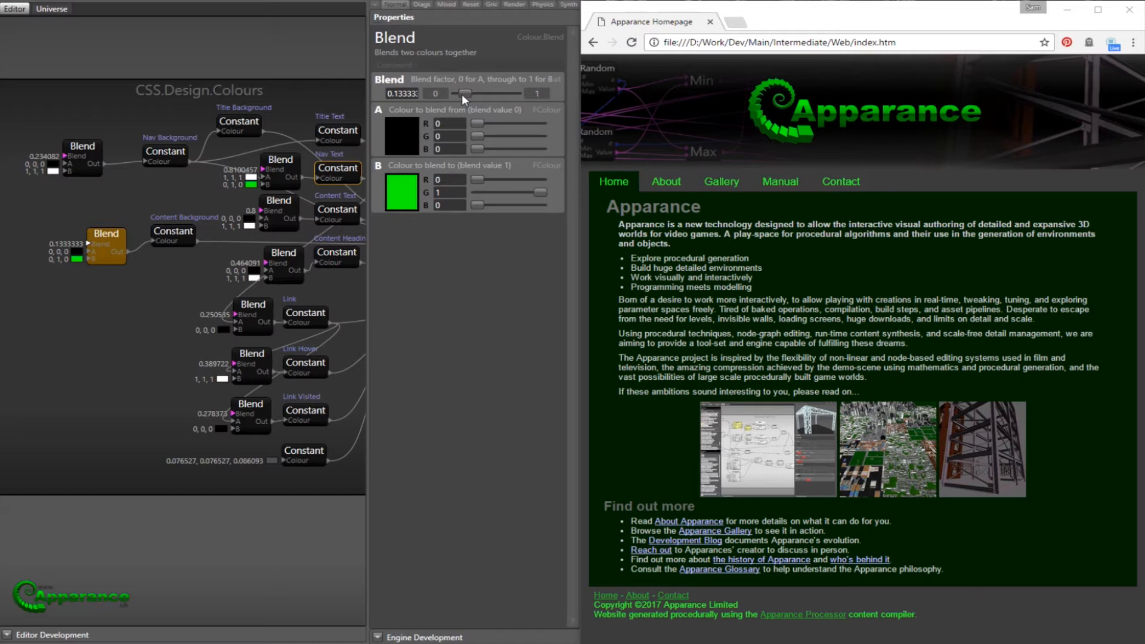
{"action": "left_click_drag", "start_coordinate": [462, 94], "coordinate": [460, 94]}
Set the Content Background blend's B colour to white (1, 1, 1) and its blend factor to about 0.133.
{"action": "left_click", "coordinate": [499, 180]}
{"action": "left_click", "coordinate": [506, 204]}
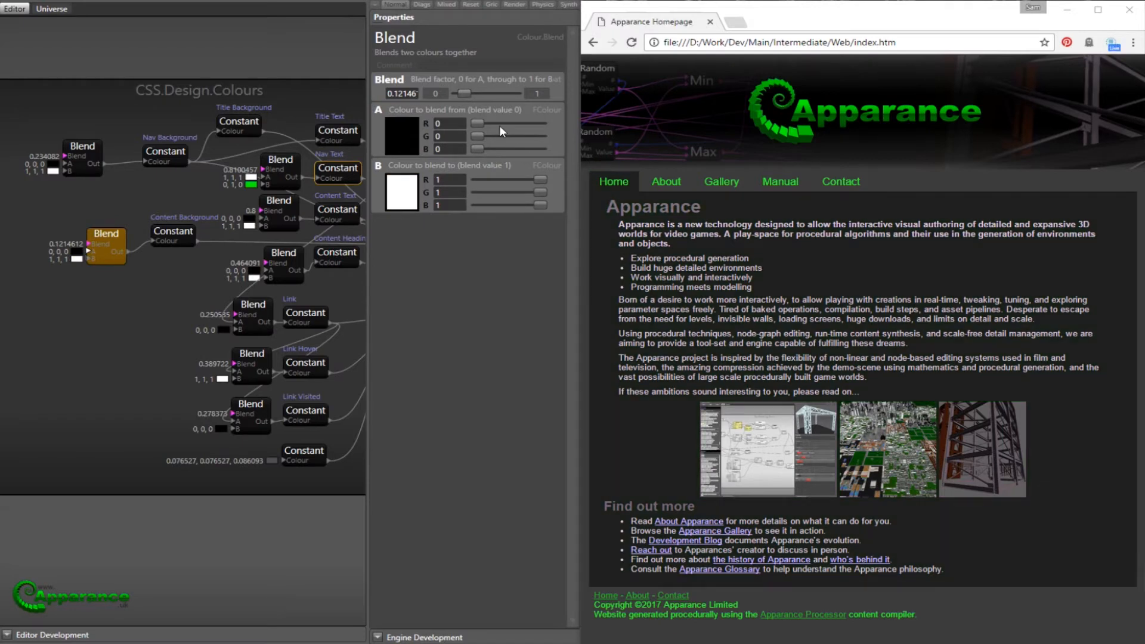
{"action": "left_click_drag", "start_coordinate": [465, 92], "coordinate": [466, 92]}
Try Content Text blend factors of 0 and 1, with the B colour changed to green (0, 1, 0).
{"action": "left_click", "coordinate": [284, 206]}
{"action": "left_click_drag", "start_coordinate": [502, 94], "coordinate": [454, 95]}
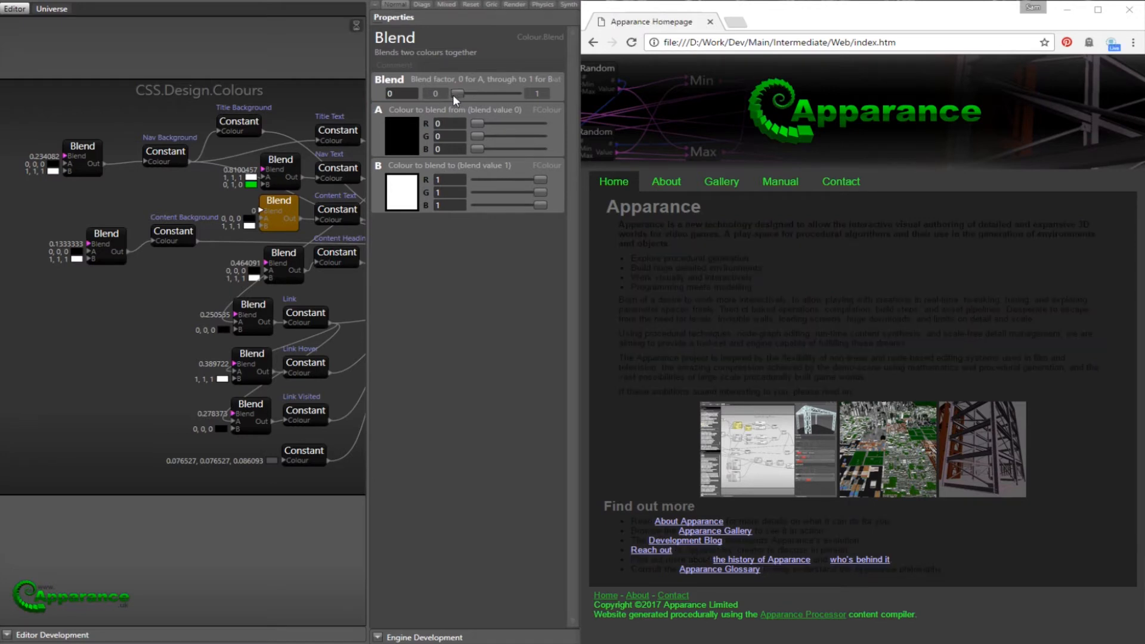
{"action": "left_click_drag", "start_coordinate": [456, 95], "coordinate": [526, 93]}
{"action": "left_click", "coordinate": [510, 180]}
{"action": "left_click", "coordinate": [506, 202]}
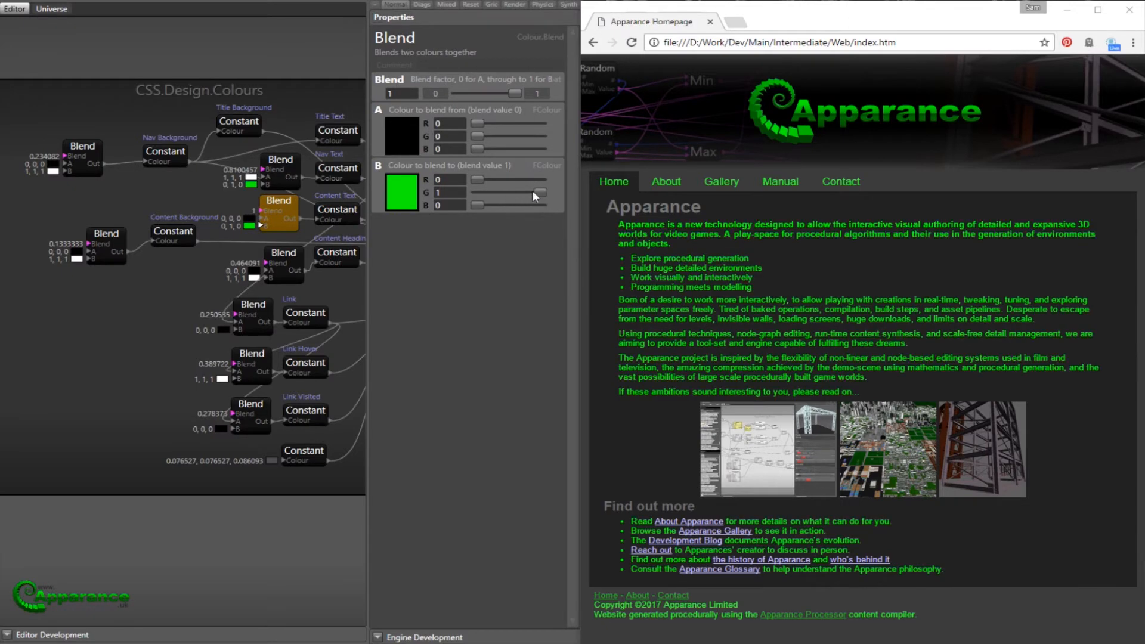
Try red (1, 0, 0) as the Content Text blend's B colour.
{"action": "left_click", "coordinate": [496, 192]}
{"action": "left_click_drag", "start_coordinate": [477, 180], "coordinate": [525, 179]}
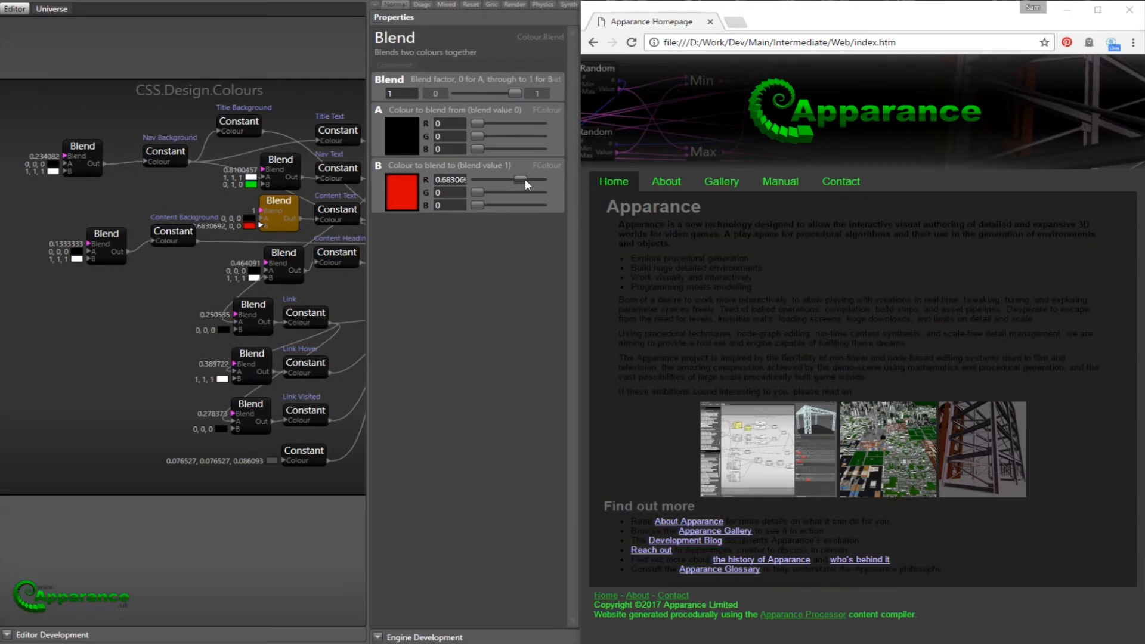
{"action": "left_click", "coordinate": [531, 180]}
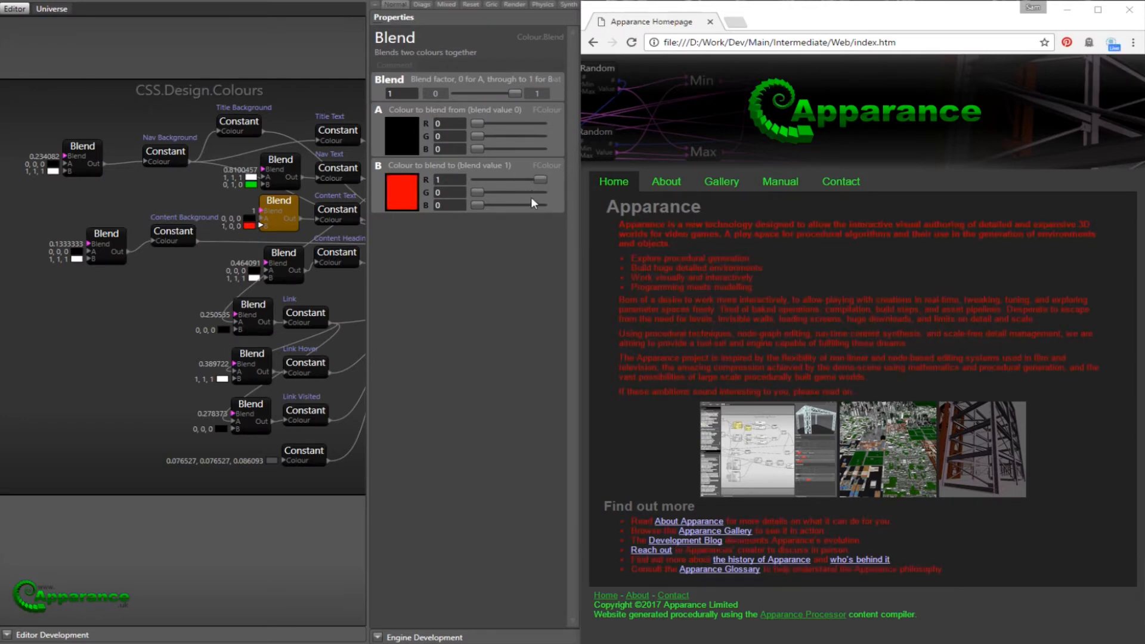
Set the Content Text blend's B colour to white (1, 1, 1) and its blend factor to about 0.8.
{"action": "left_click", "coordinate": [531, 194]}
{"action": "left_click", "coordinate": [527, 205]}
{"action": "mouse_move", "coordinate": [516, 94]}
{"action": "left_mouse_down"}
{"action": "mouse_move", "coordinate": [478, 96]}
{"action": "mouse_move", "coordinate": [503, 95]}
{"action": "left_mouse_up"}
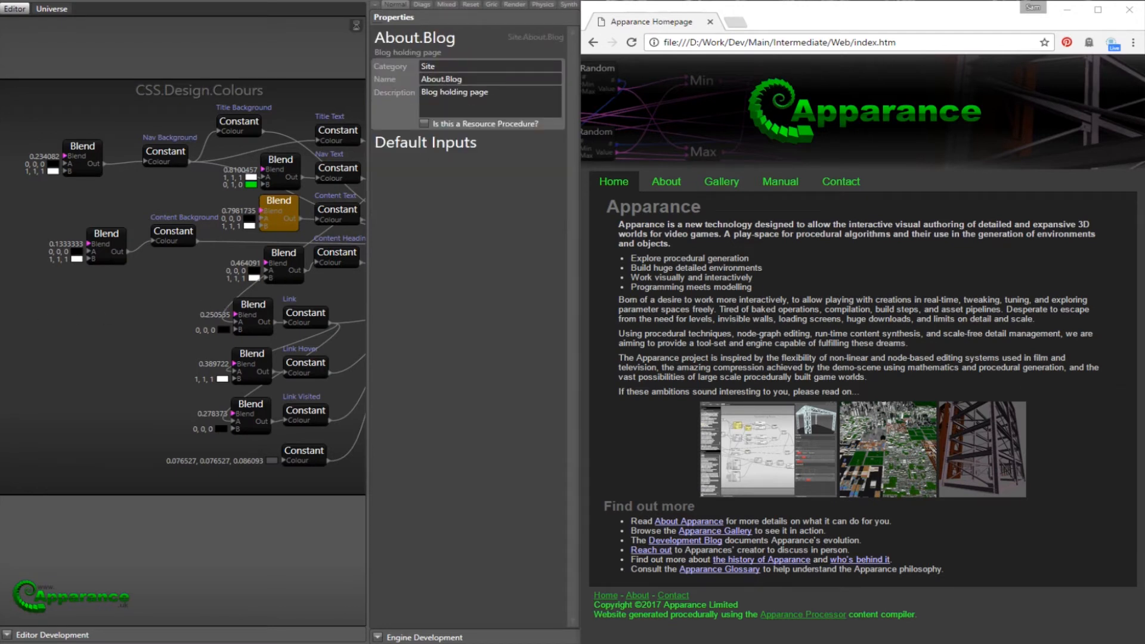
{"action": "left_click", "coordinate": [128, 287]}
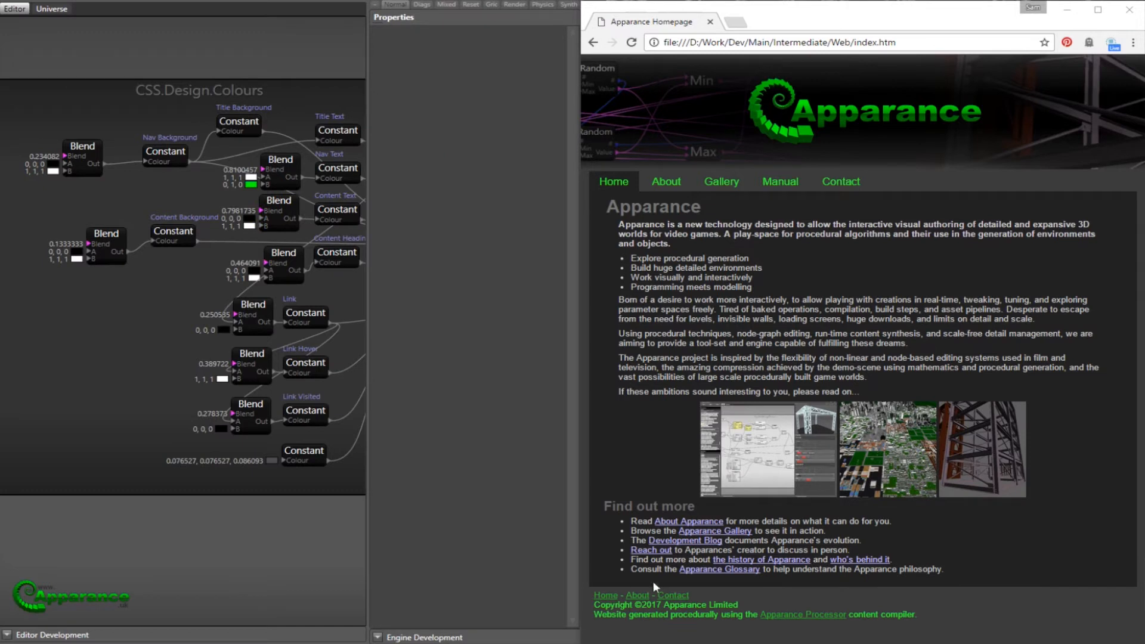
Open the Development Blog page in the browser and set the Nav Background blend factor to about 0.4.
{"action": "left_click", "coordinate": [656, 540]}
{"action": "mouse_move", "coordinate": [148, 189]}
{"action": "left_mouse_down"}
{"action": "mouse_move", "coordinate": [94, 198]}
{"action": "mouse_move", "coordinate": [155, 202]}
{"action": "left_mouse_up"}
{"action": "left_click", "coordinate": [36, 160]}
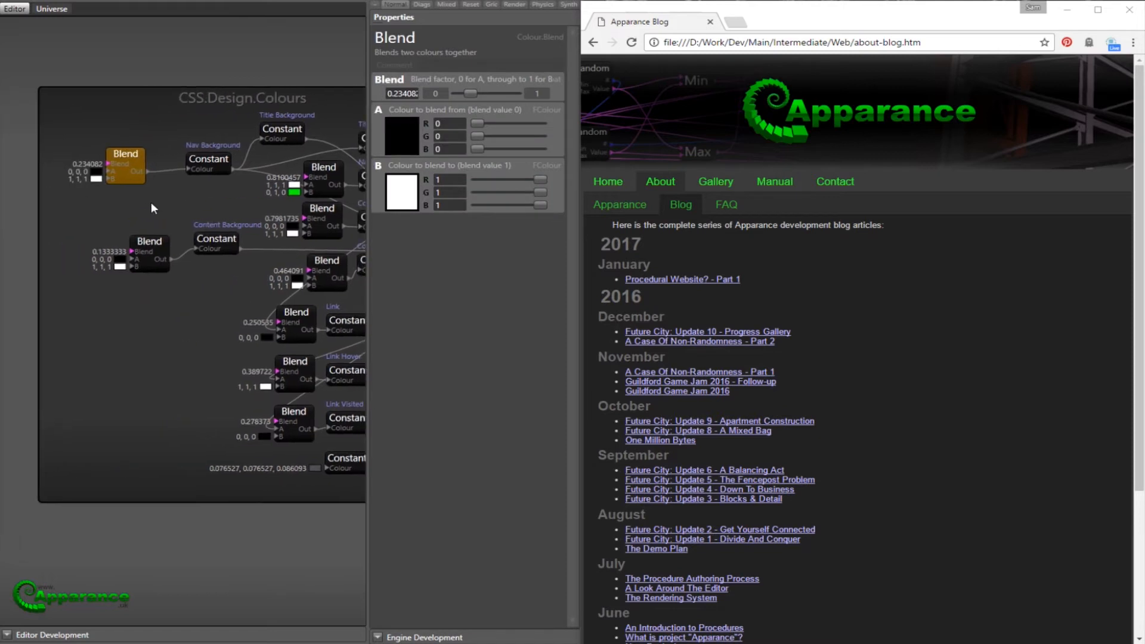
{"action": "mouse_move", "coordinate": [470, 93]}
{"action": "left_mouse_down"}
{"action": "mouse_move", "coordinate": [506, 93]}
{"action": "mouse_move", "coordinate": [469, 92]}
{"action": "mouse_move", "coordinate": [481, 91]}
{"action": "left_mouse_up"}
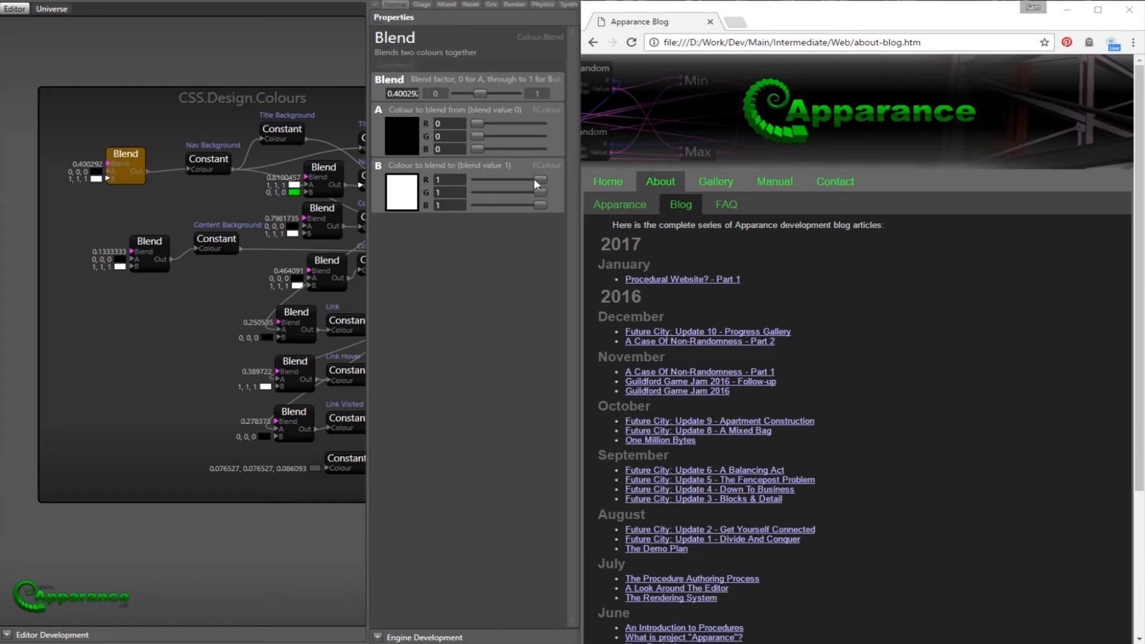
Change the Nav Background blend's B colour to red (1, 0, 0) and raise the blend factor to about 0.77.
{"action": "left_click", "coordinate": [506, 192]}
{"action": "left_click", "coordinate": [514, 205]}
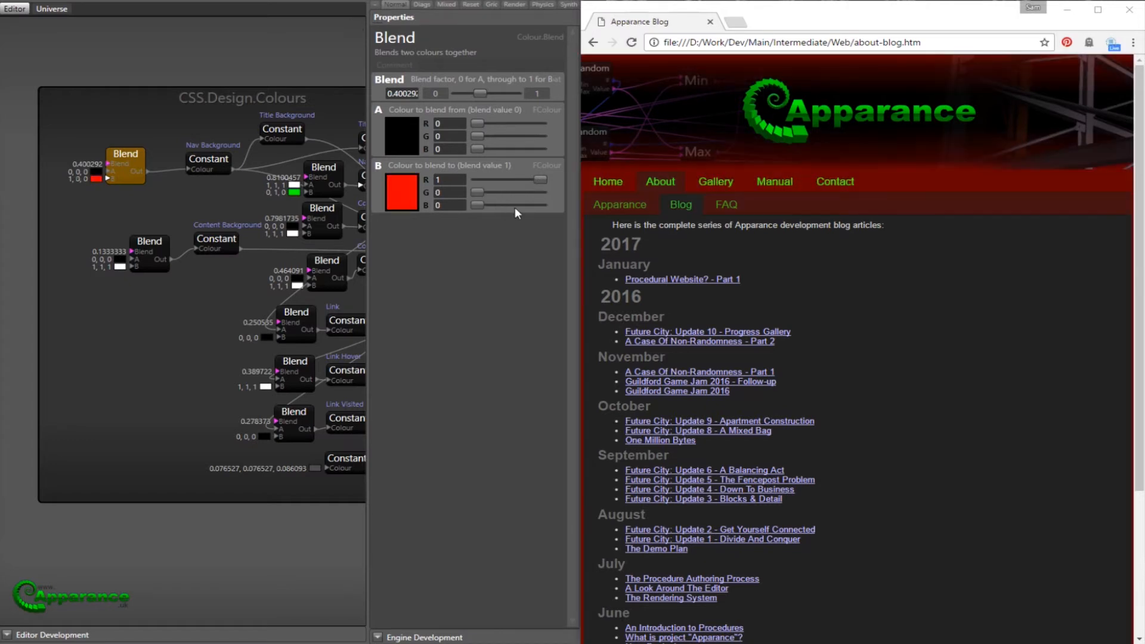
{"action": "left_click_drag", "start_coordinate": [480, 92], "coordinate": [505, 92]}
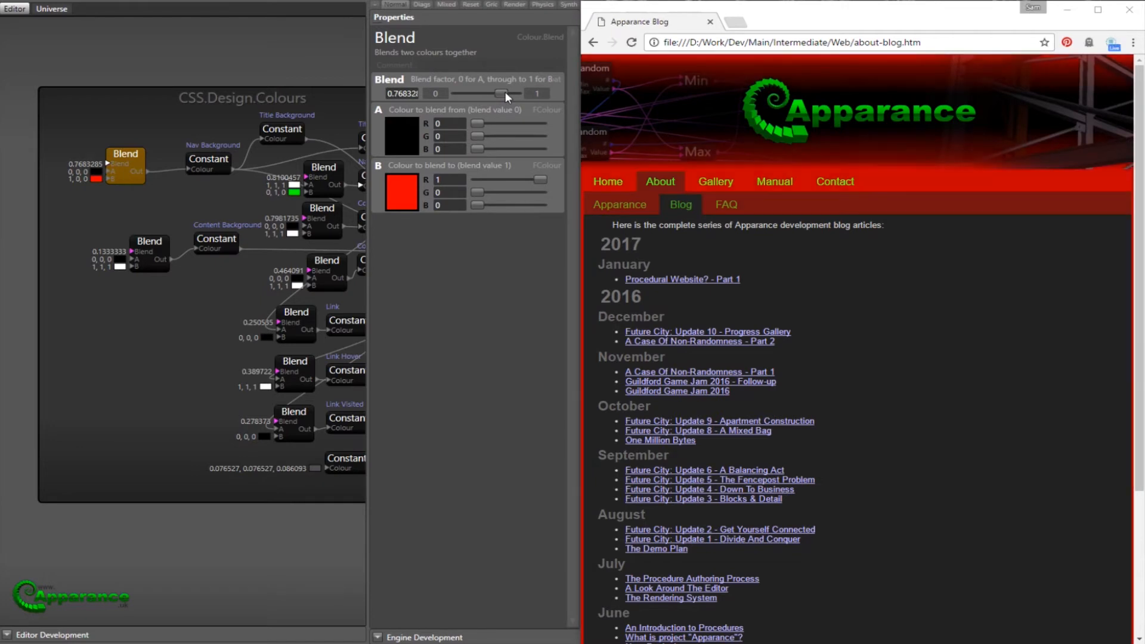
Try green (0, 1, 0) as the Nav Background blend's B colour with a blend factor of about 0.36.
{"action": "left_click", "coordinate": [501, 192]}
{"action": "left_click", "coordinate": [509, 180]}
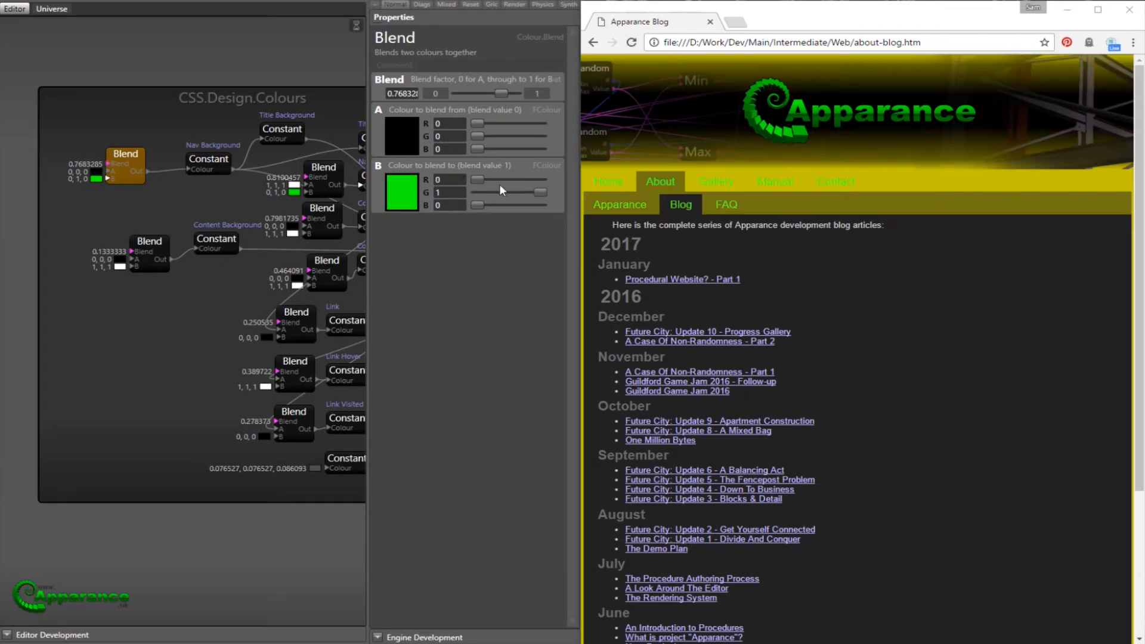
{"action": "left_click_drag", "start_coordinate": [501, 93], "coordinate": [478, 93]}
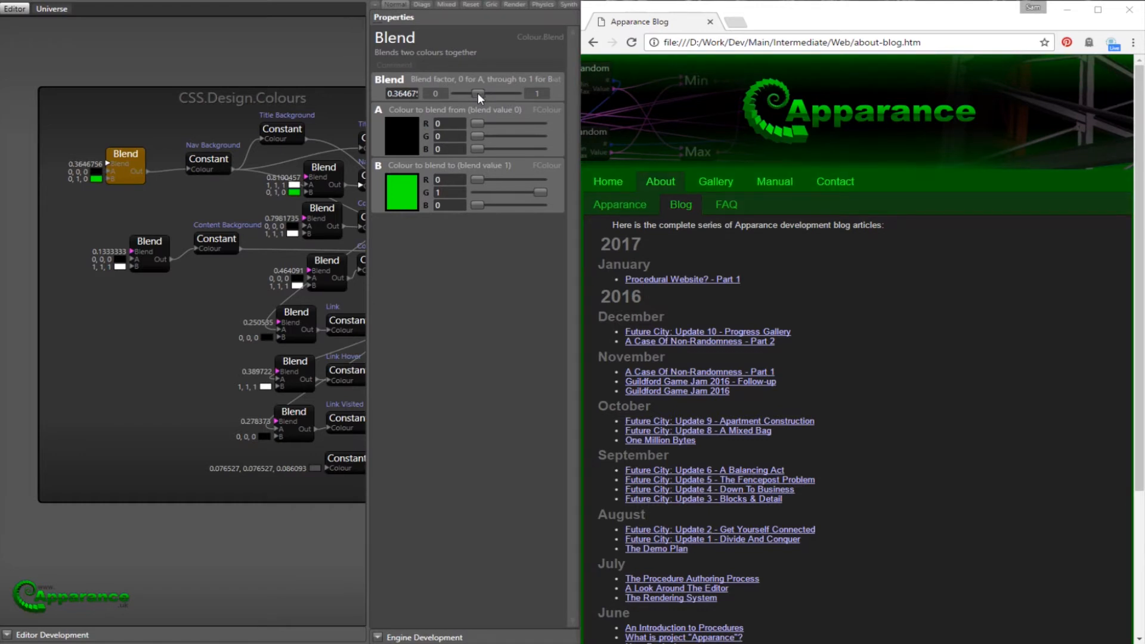
Set the Nav Background blend's B colour to white (1, 1, 1) and its blend factor to about 0.22.
{"action": "left_click", "coordinate": [499, 180]}
{"action": "left_click", "coordinate": [498, 204]}
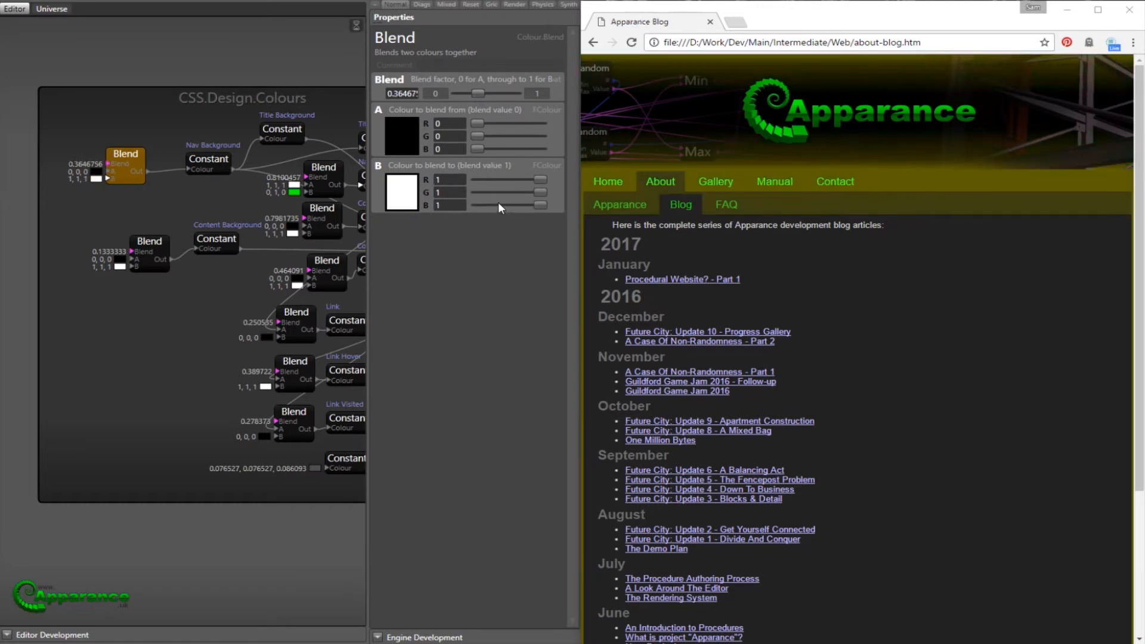
{"action": "left_click_drag", "start_coordinate": [471, 92], "coordinate": [466, 91]}
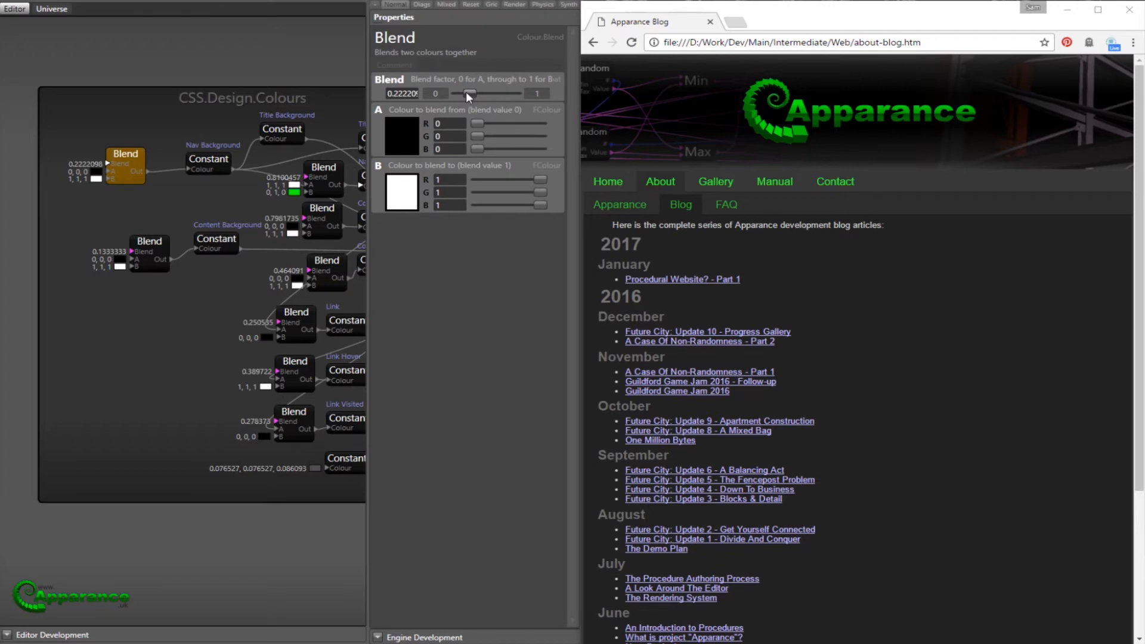
Try magenta (1, 0, 1) as the Nav Text blend's B colour with a blend factor of about 0.49.
{"action": "middle_click_drag", "start_coordinate": [228, 305], "coordinate": [153, 317]}
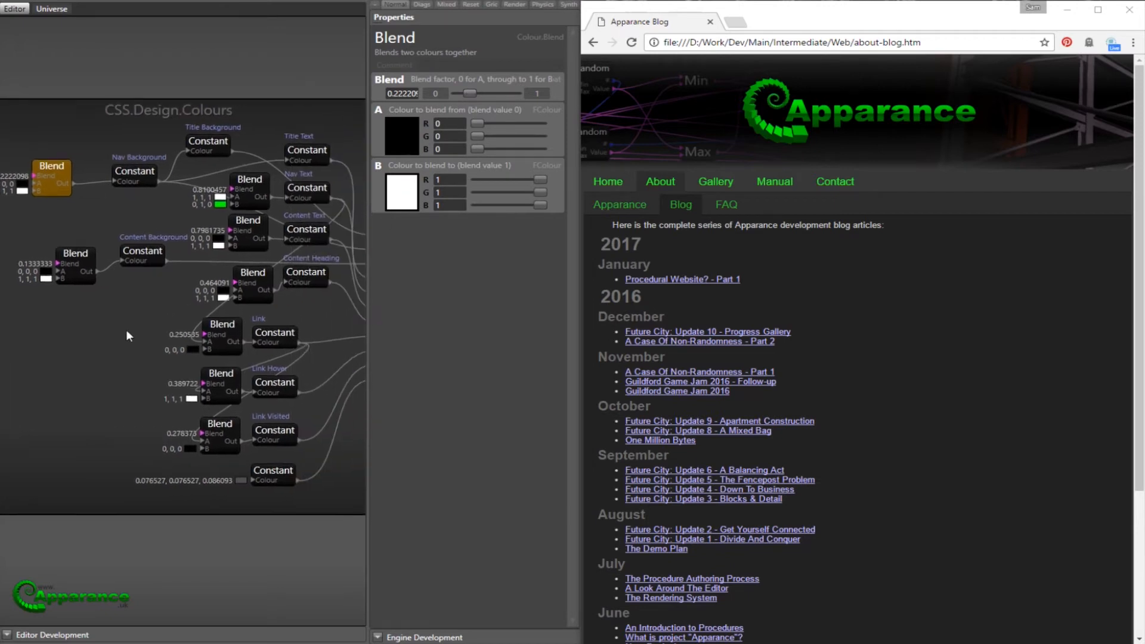
{"action": "left_click", "coordinate": [263, 177]}
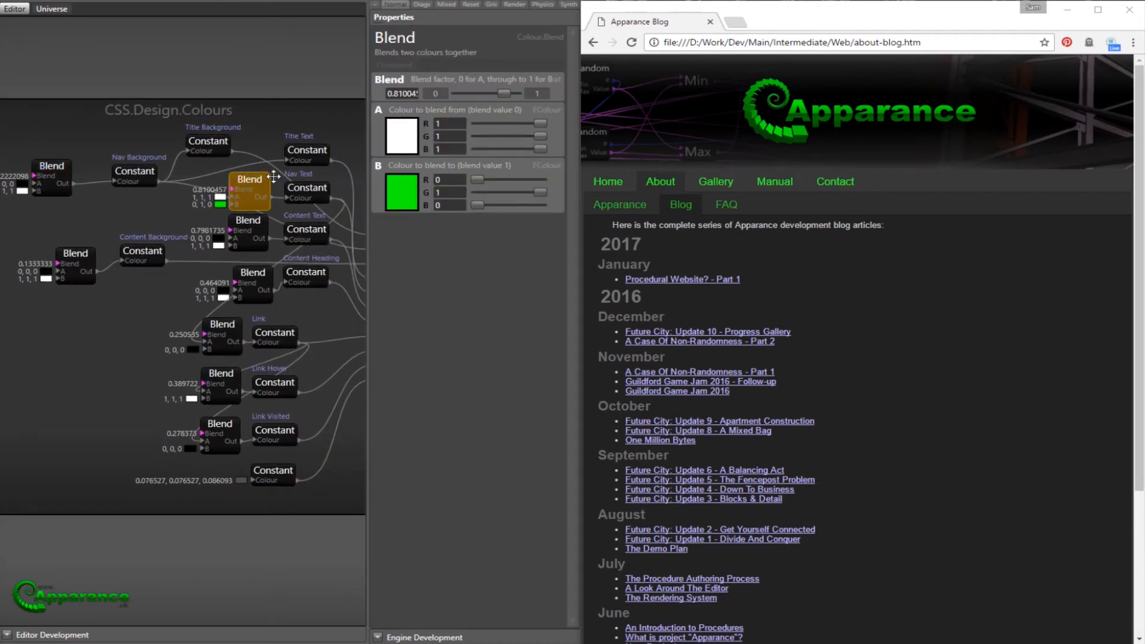
{"action": "left_click", "coordinate": [514, 191]}
{"action": "left_click", "coordinate": [509, 178]}
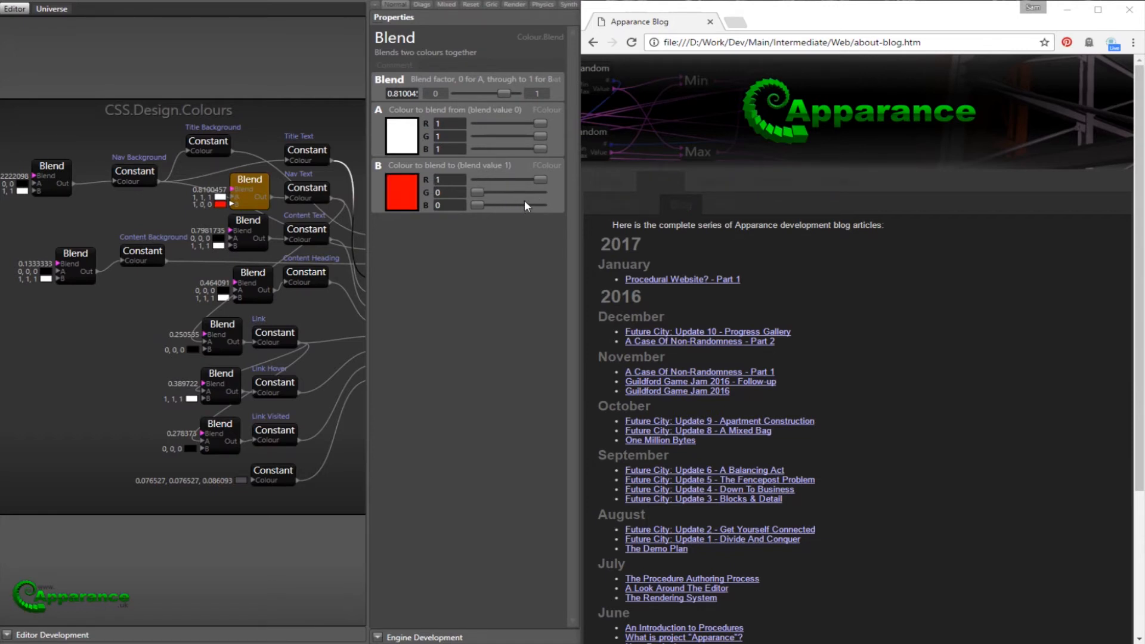
{"action": "left_click", "coordinate": [524, 204]}
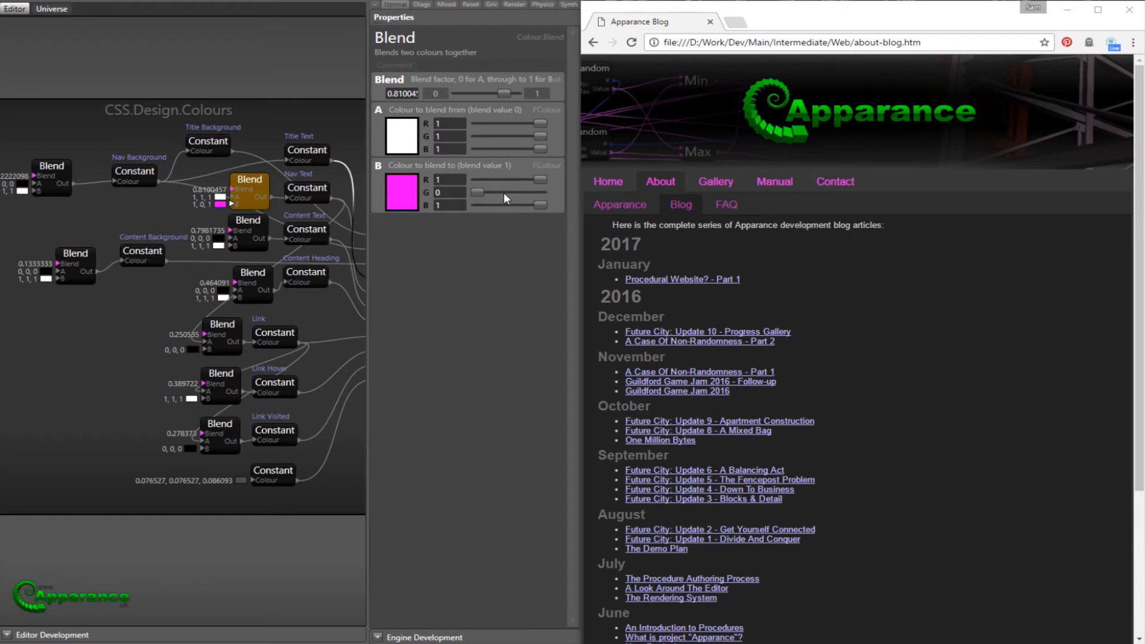
{"action": "mouse_move", "coordinate": [505, 95]}
{"action": "left_mouse_down"}
{"action": "mouse_move", "coordinate": [465, 94]}
{"action": "mouse_move", "coordinate": [485, 95]}
{"action": "left_mouse_up"}
Try blue (0, 0, 1) and black (0, 0, 0) as the Nav Text blend's B colour, with a blend factor of about 0.82.
{"action": "left_click", "coordinate": [499, 183]}
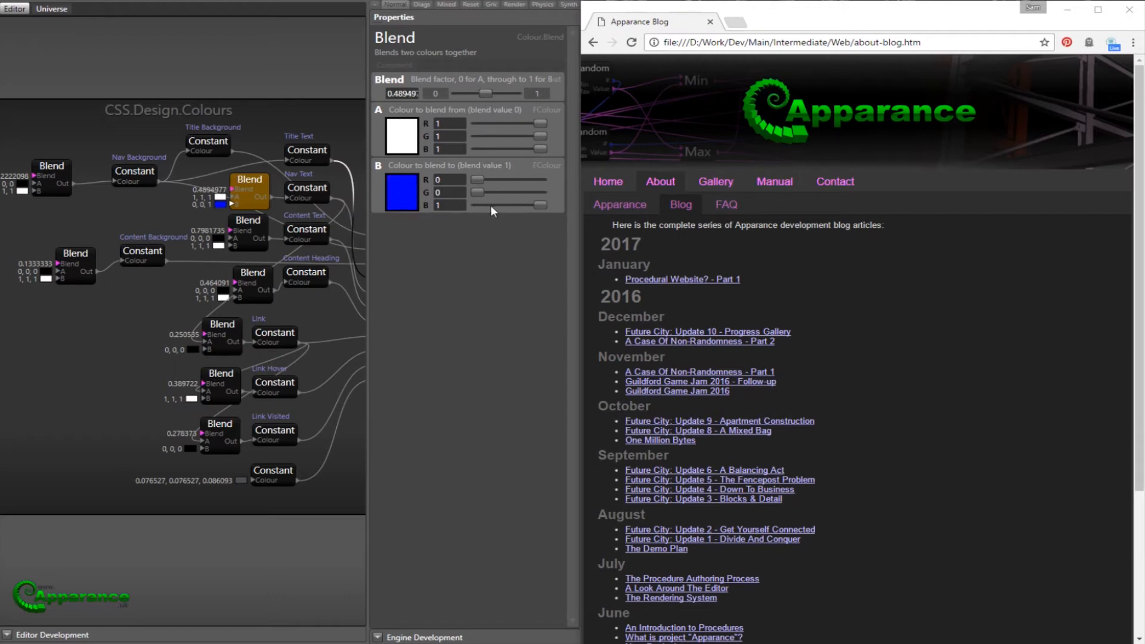
{"action": "left_click", "coordinate": [492, 204]}
{"action": "left_click_drag", "start_coordinate": [487, 95], "coordinate": [503, 93]}
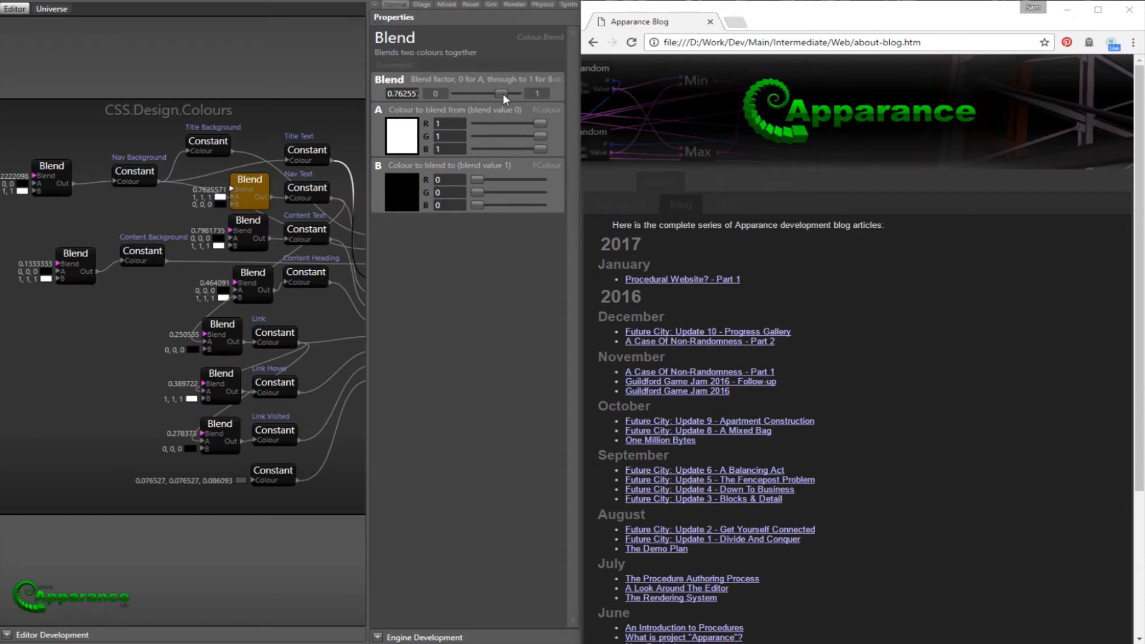
{"action": "left_click_drag", "start_coordinate": [499, 93], "coordinate": [502, 92]}
Try a white B colour and a yellow (1, 1, 0) A colour in the Nav Text blend, and return A to white.
{"action": "left_click", "coordinate": [505, 179]}
{"action": "left_click", "coordinate": [506, 192]}
{"action": "left_click", "coordinate": [506, 204]}
{"action": "left_click", "coordinate": [499, 148]}
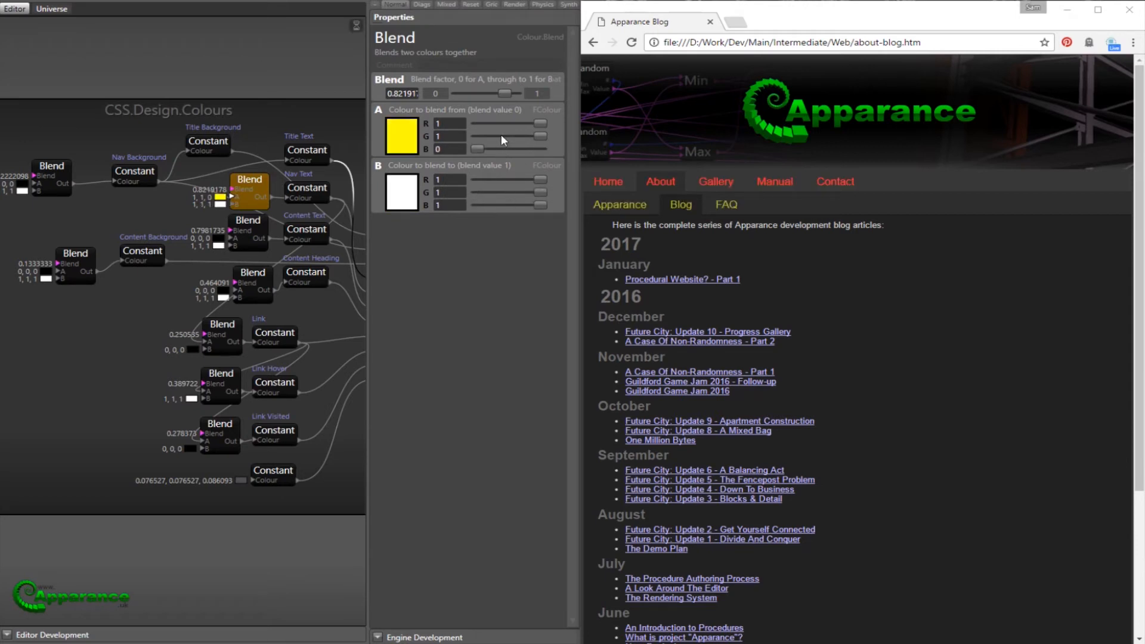
{"action": "left_click", "coordinate": [500, 151]}
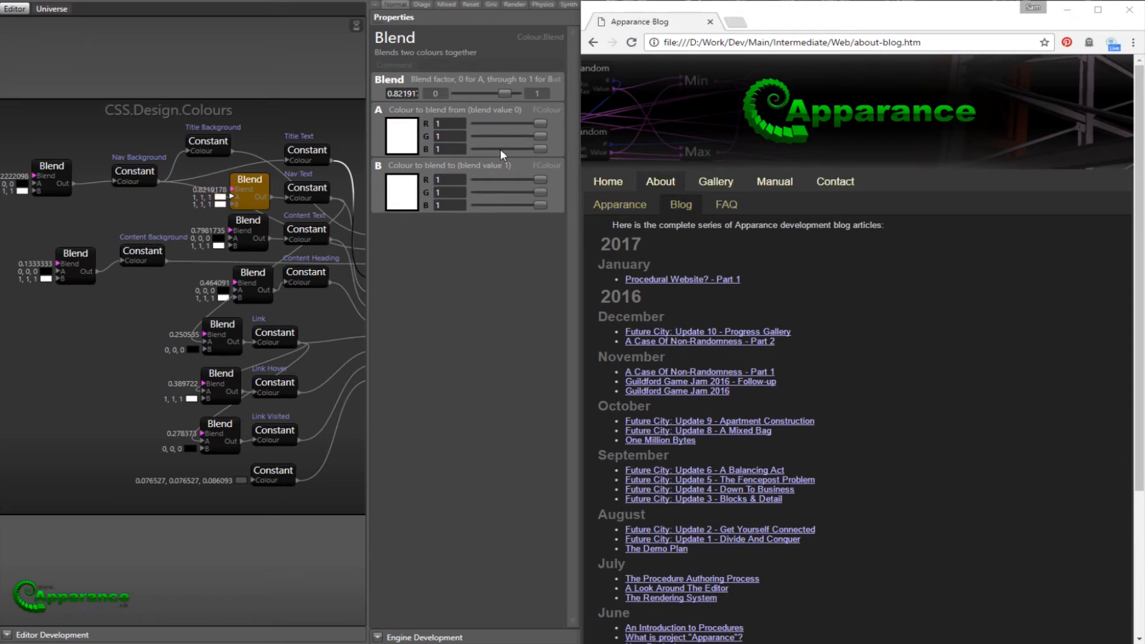
Set the Nav Text blend's B colour to green (0, 1, 0) and its blend factor to about 0.8.
{"action": "left_click", "coordinate": [512, 180]}
{"action": "left_click", "coordinate": [511, 205]}
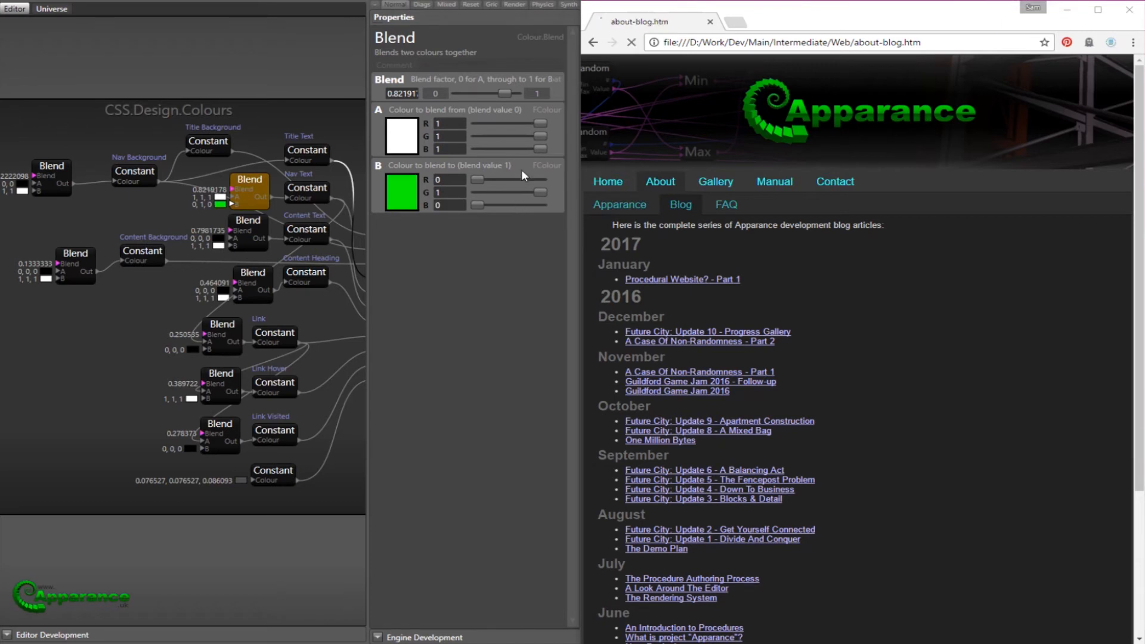
{"action": "left_click", "coordinate": [503, 93]}
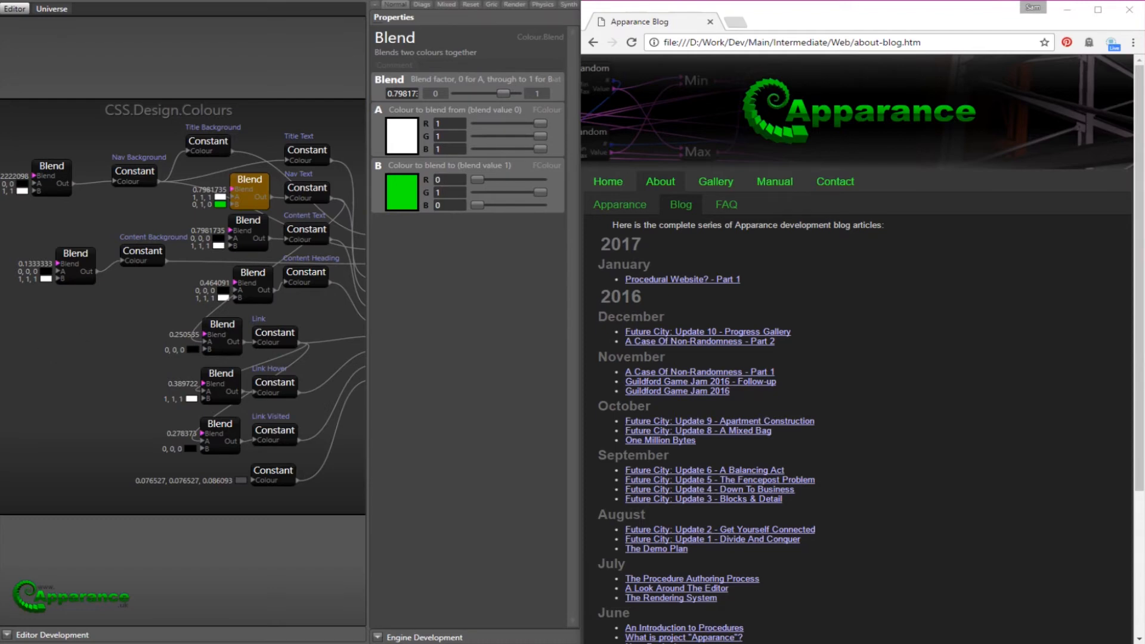
Return to the Style.Content procedure and select the margin property node in the Content Headings group.
{"action": "key", "text": "BackSpace"}
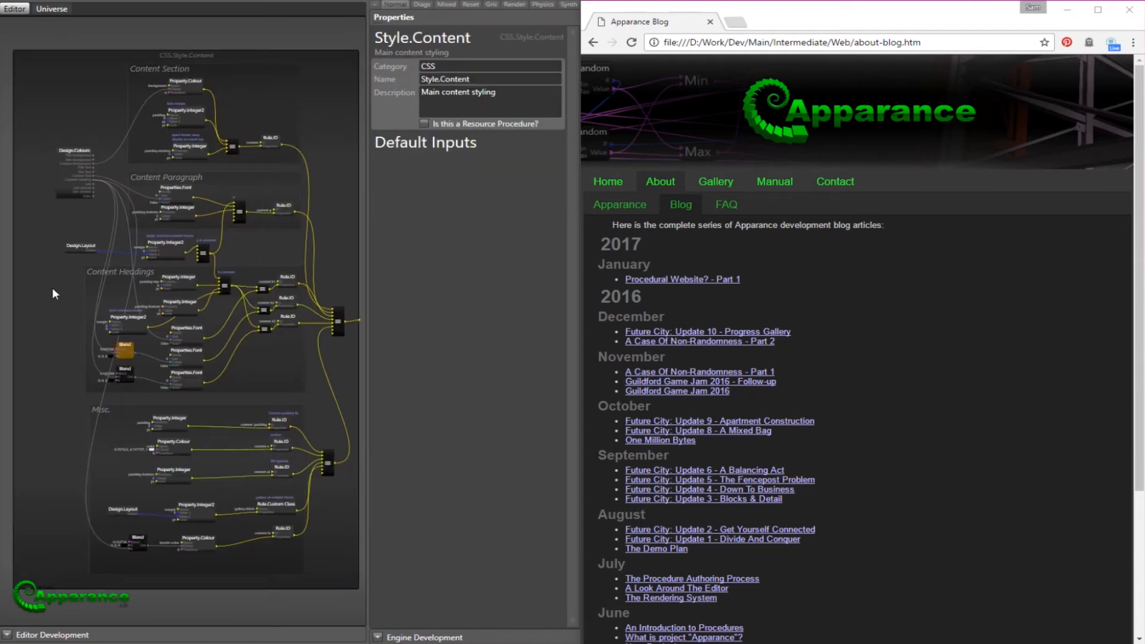
{"action": "scroll", "coordinate": [48, 331], "scroll_direction": "up", "scroll_amount": 3}
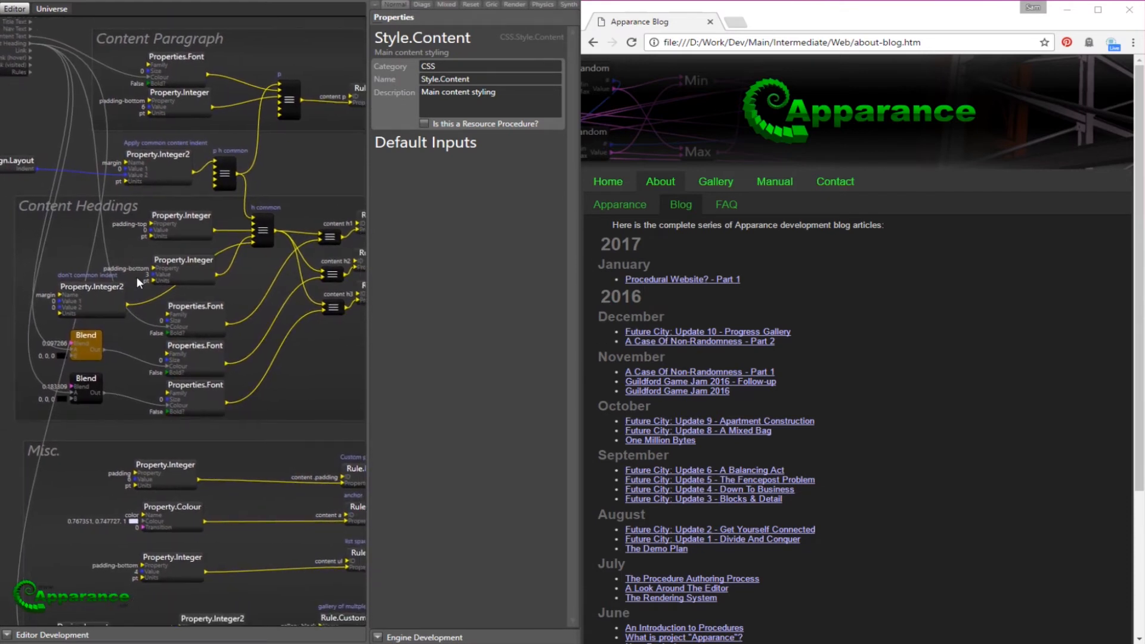
{"action": "left_click", "coordinate": [92, 338]}
{"action": "left_click", "coordinate": [92, 298]}
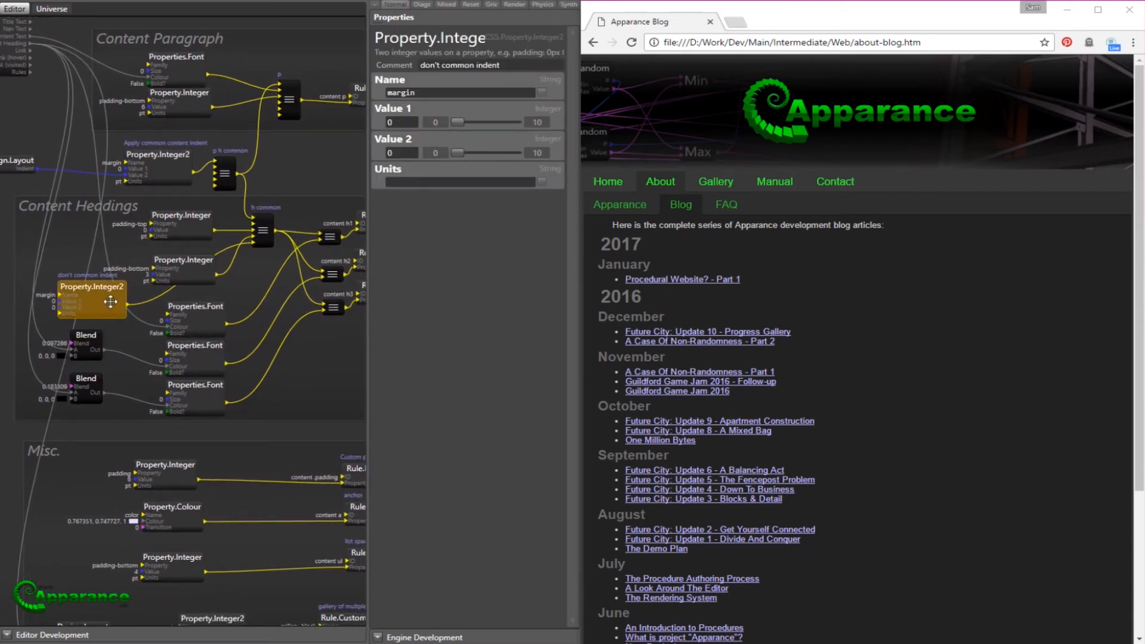
Try larger font sizes on the first and second Content Headings font nodes, returning each size to 0.
{"action": "left_click", "coordinate": [179, 313]}
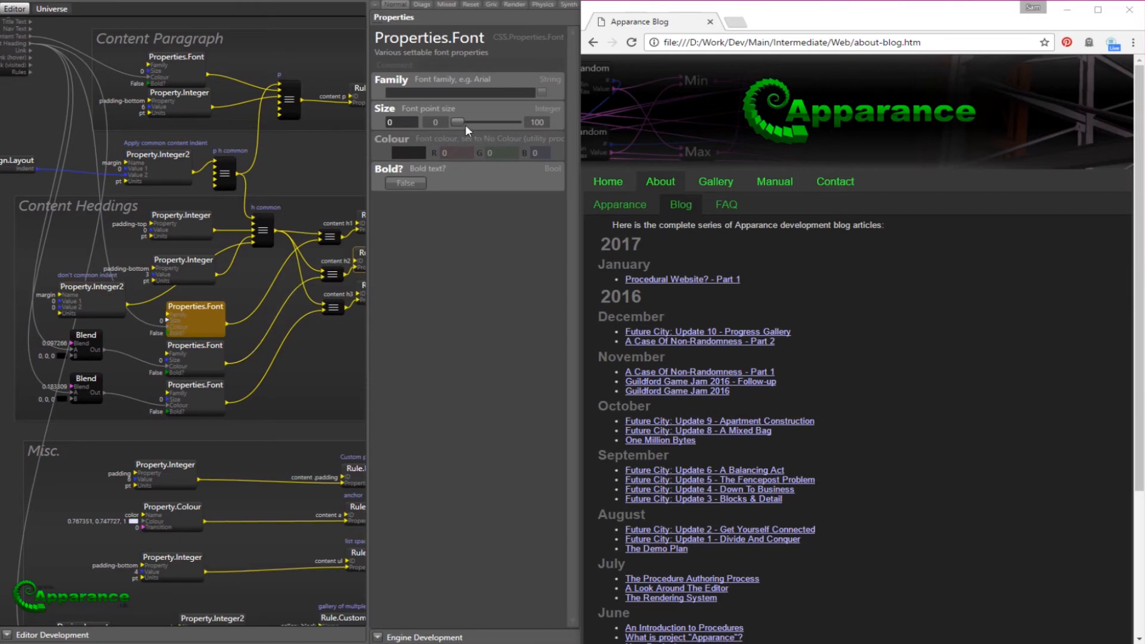
{"action": "mouse_move", "coordinate": [458, 123]}
{"action": "left_mouse_down"}
{"action": "mouse_move", "coordinate": [524, 125]}
{"action": "mouse_move", "coordinate": [448, 123]}
{"action": "left_mouse_up"}
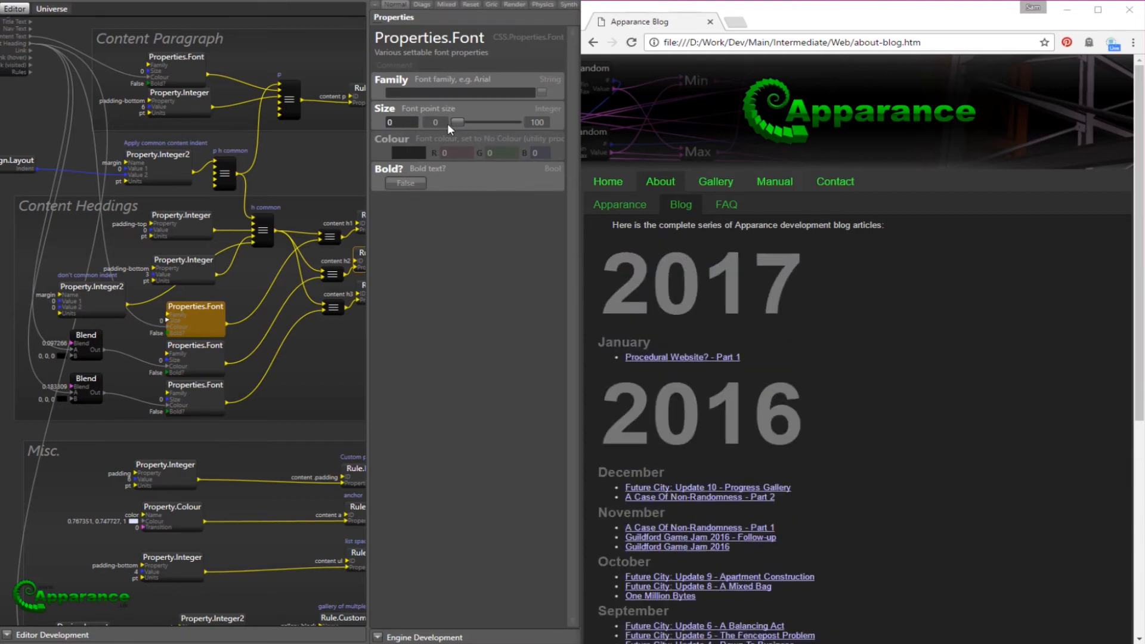
{"action": "left_click", "coordinate": [195, 349]}
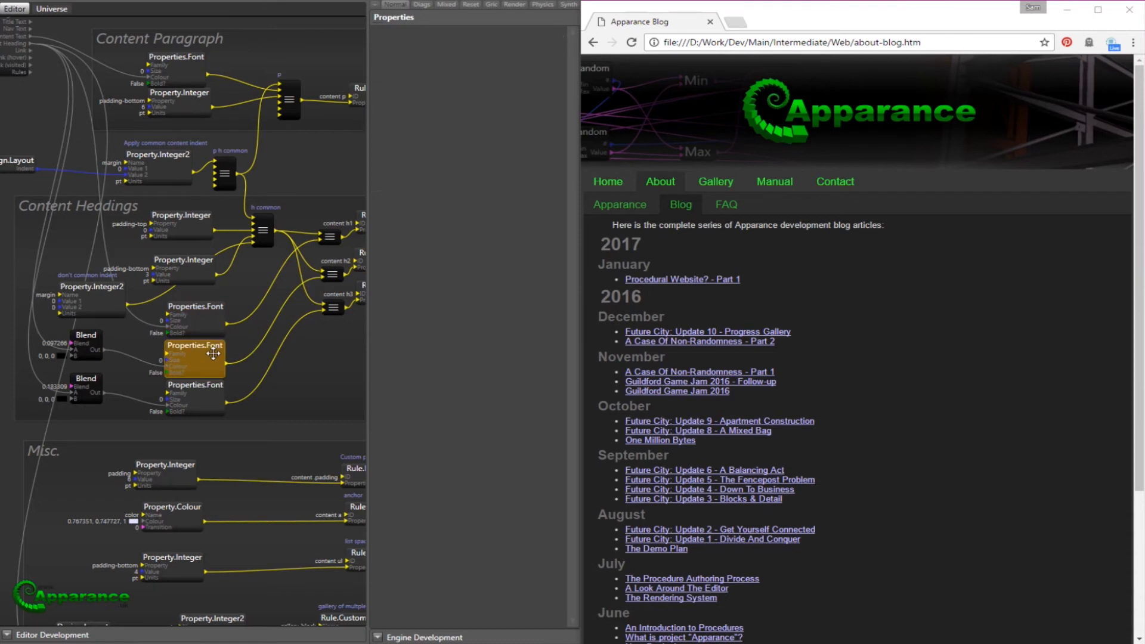
{"action": "type", "text": "0"}
{"action": "key", "text": "Return"}
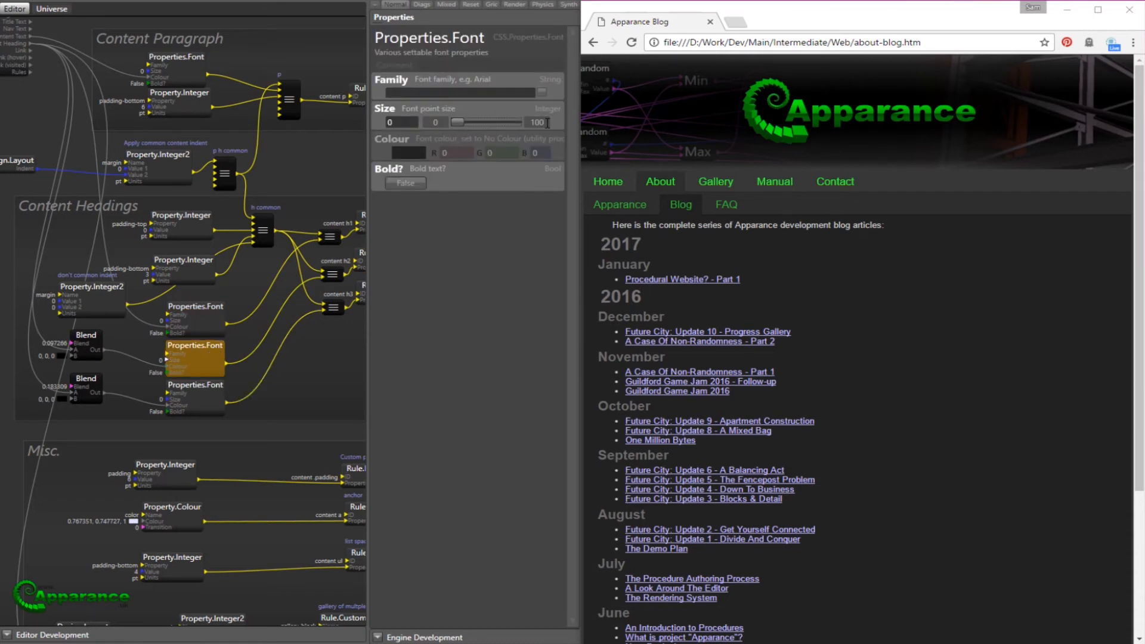
{"action": "mouse_move", "coordinate": [460, 122]}
{"action": "left_mouse_down"}
{"action": "mouse_move", "coordinate": [526, 123]}
{"action": "mouse_move", "coordinate": [454, 126]}
{"action": "left_mouse_up"}
Try green (0, 1, 0) as the B colour of the upper Content Headings blend with a blend factor of about 0.09.
{"action": "left_click", "coordinate": [96, 335]}
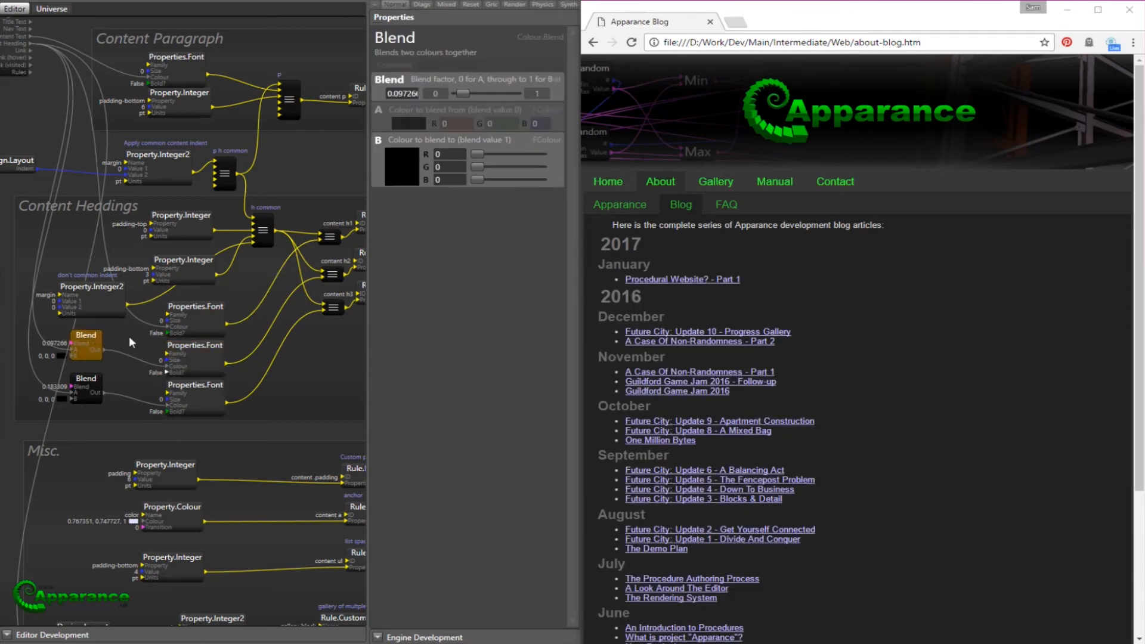
{"action": "left_click", "coordinate": [510, 167]}
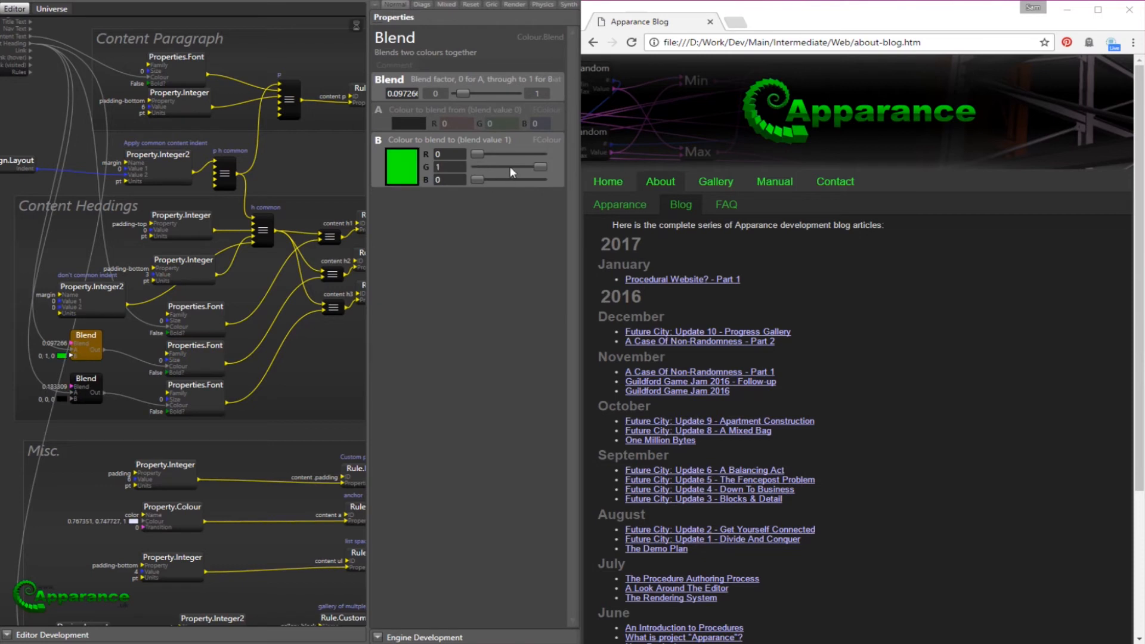
{"action": "left_click_drag", "start_coordinate": [467, 94], "coordinate": [481, 93]}
{"action": "mouse_move", "coordinate": [481, 91]}
{"action": "left_mouse_down"}
{"action": "mouse_move", "coordinate": [495, 91]}
{"action": "mouse_move", "coordinate": [466, 91]}
{"action": "left_mouse_up"}
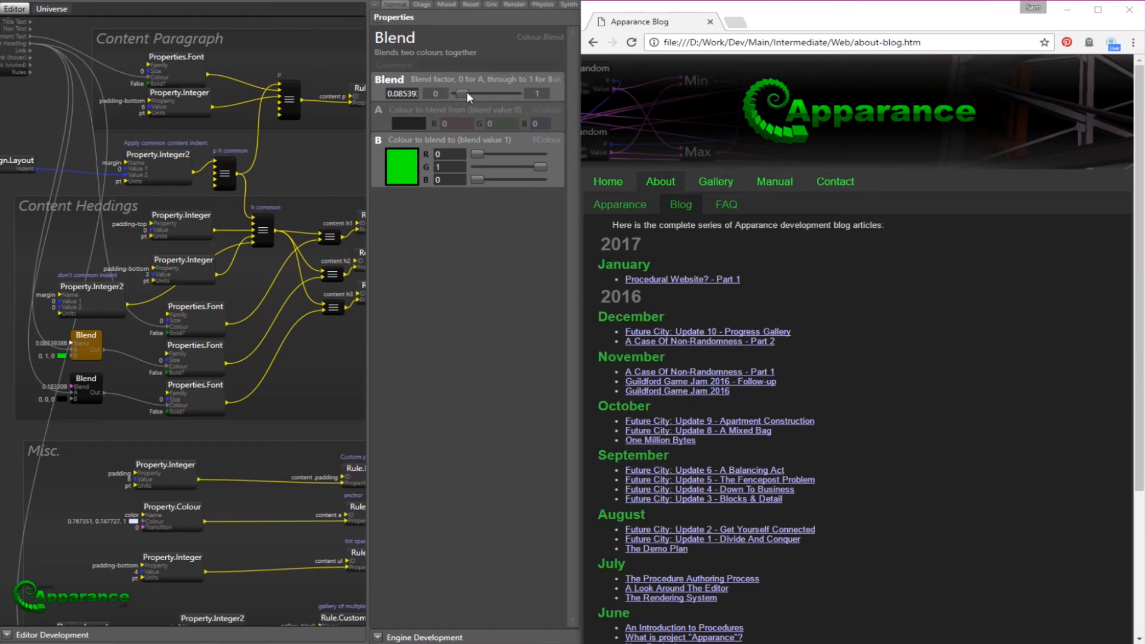
Reset the upper Content Headings blend's B colour to black (0, 0, 0) and set its blend factor to about 0.12.
{"action": "left_click", "coordinate": [502, 166]}
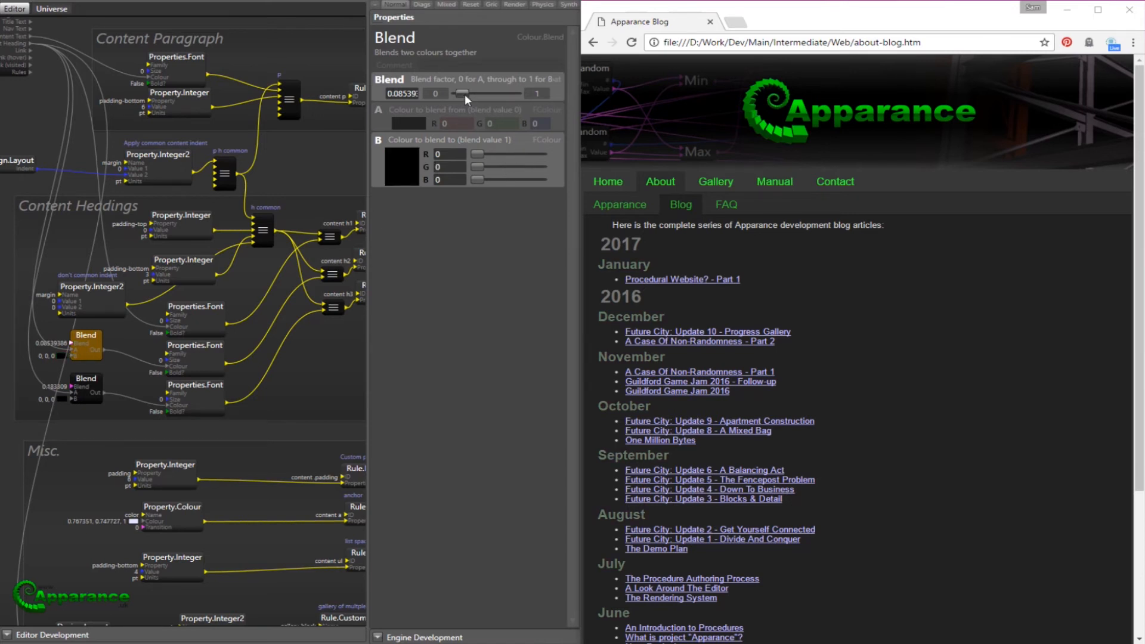
{"action": "left_click_drag", "start_coordinate": [464, 94], "coordinate": [466, 94]}
Show the Home page in the browser and open the Homepage procedure's Document.Read node down to Document.Process.Images.
{"action": "left_click", "coordinate": [607, 181]}
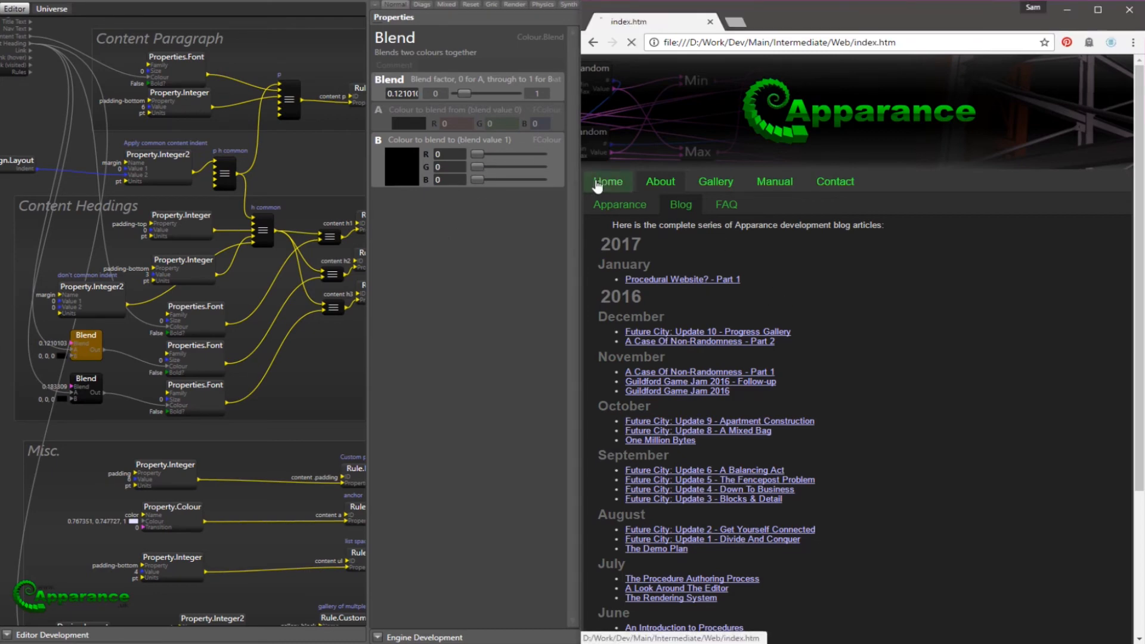
{"action": "scroll", "coordinate": [268, 321], "scroll_direction": "down", "scroll_amount": 5}
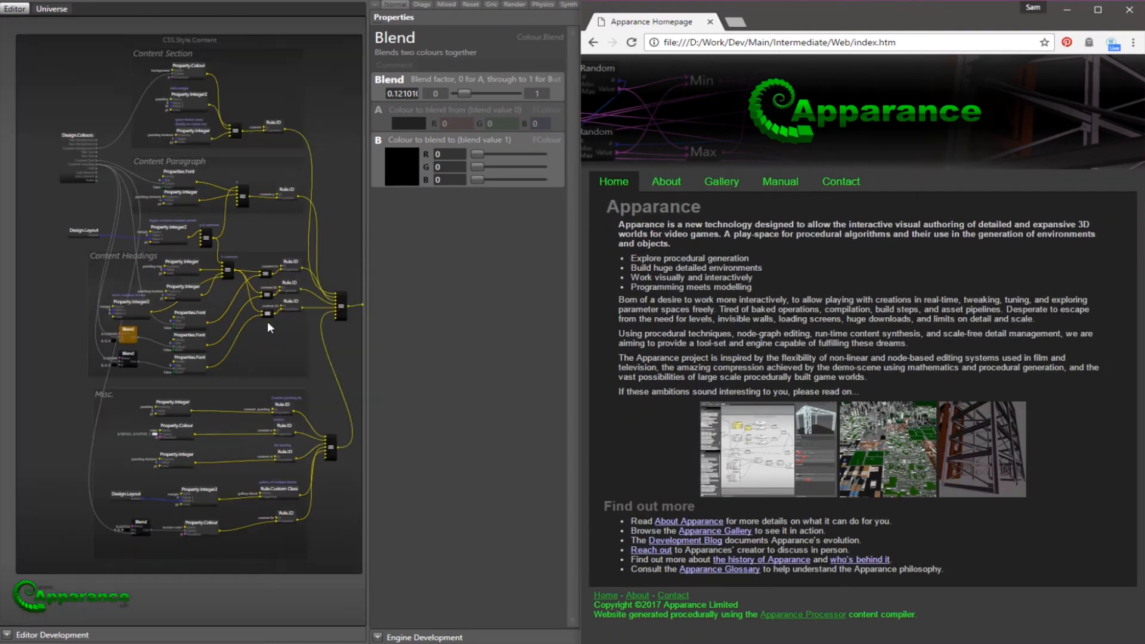
{"action": "left_click", "coordinate": [23, 346]}
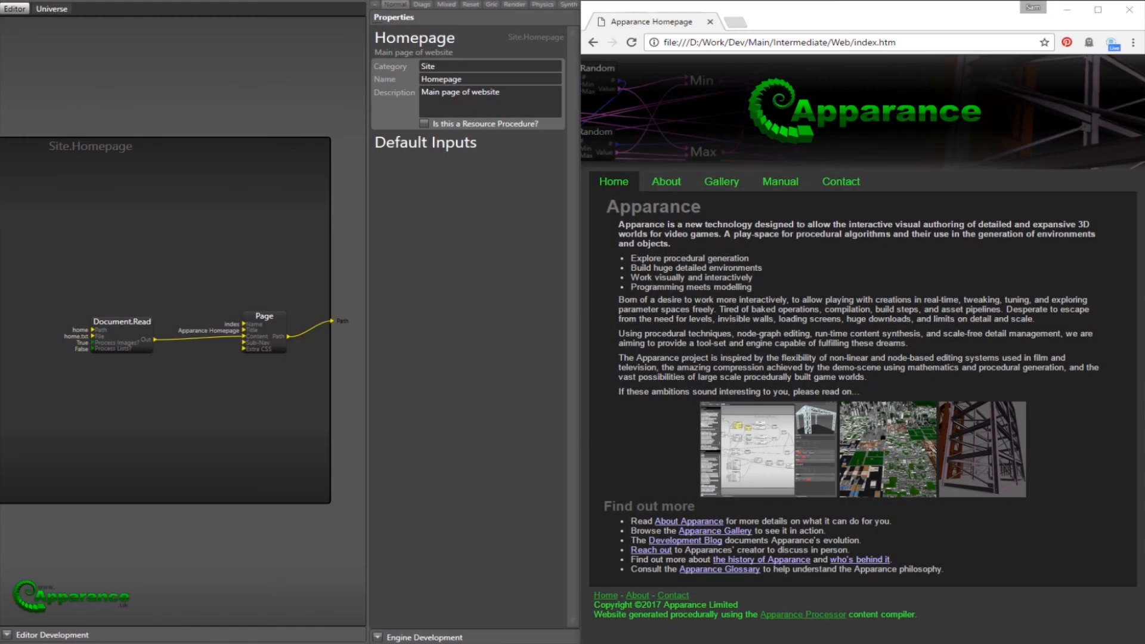
{"action": "double_click", "coordinate": [137, 331]}
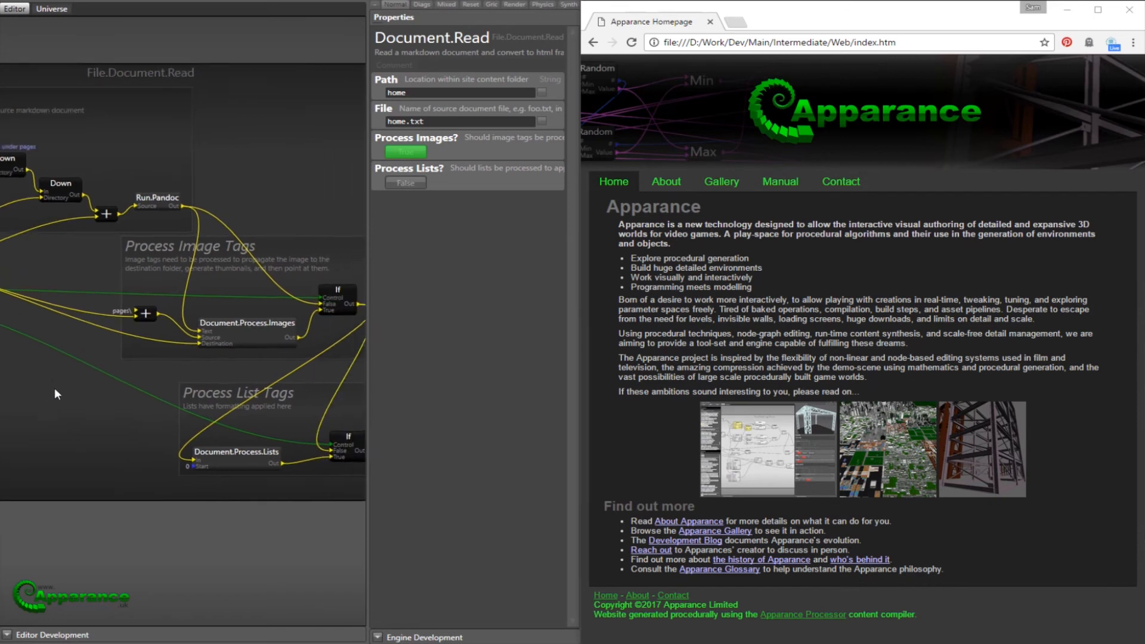
{"action": "left_click", "coordinate": [249, 331]}
{"action": "double_click", "coordinate": [248, 330]}
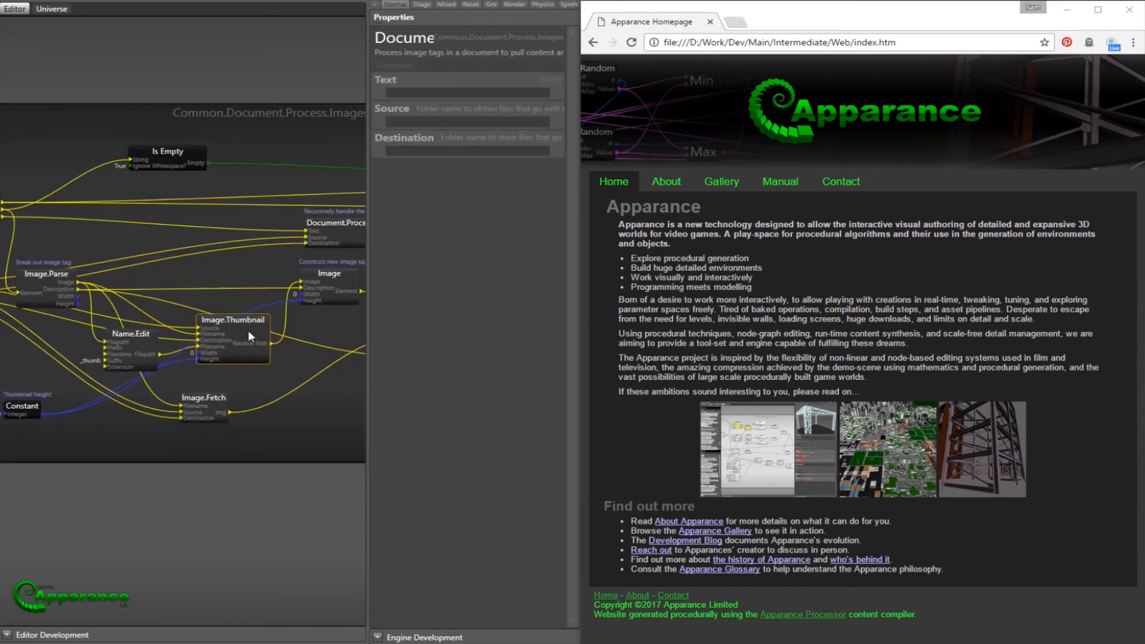
Try a value of 70 for the Thumbnail height constant.
{"action": "left_click", "coordinate": [117, 353]}
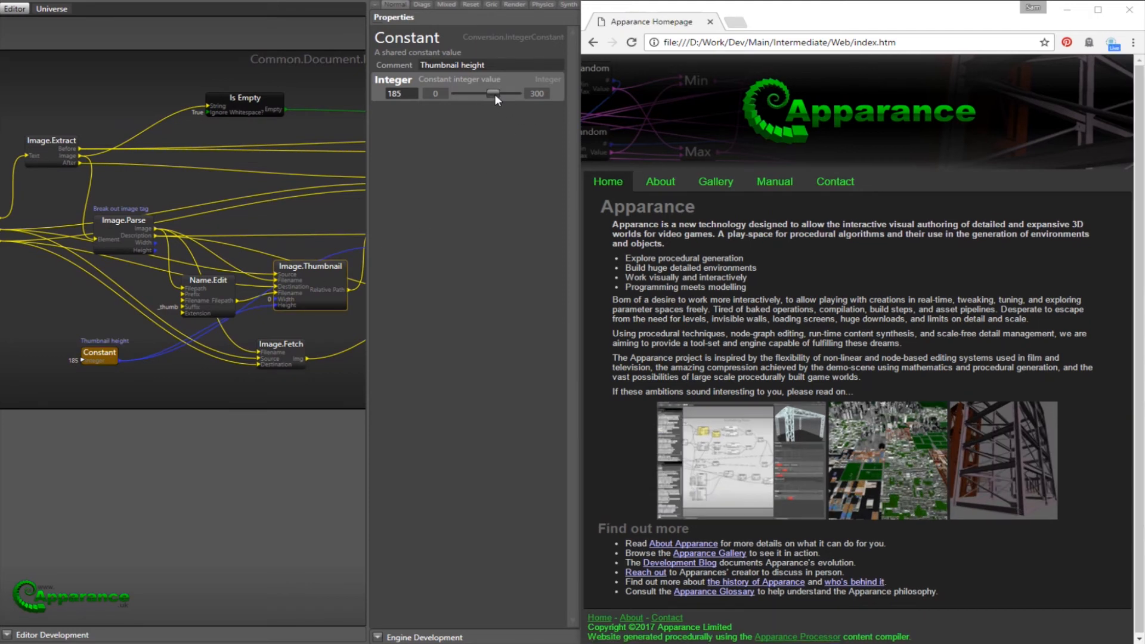
{"action": "mouse_move", "coordinate": [496, 94]}
{"action": "left_mouse_down"}
{"action": "mouse_move", "coordinate": [506, 95]}
{"action": "mouse_move", "coordinate": [473, 94]}
{"action": "left_mouse_up"}
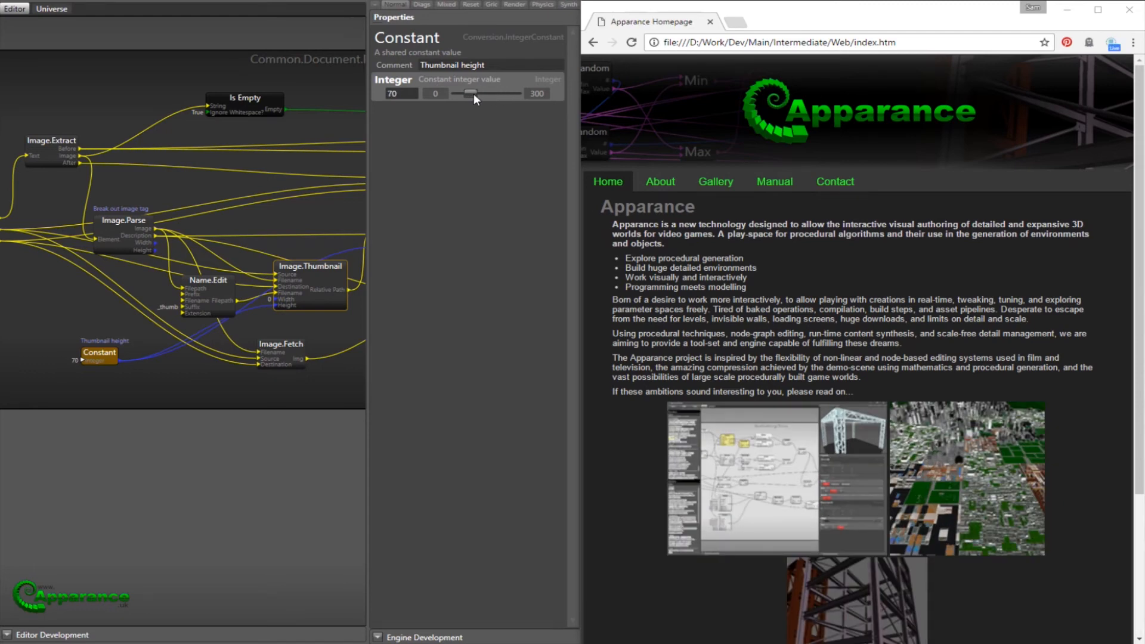
Preview the full-size image behind each homepage thumbnail and set the Thumbnail height constant to 183.
{"action": "left_click", "coordinate": [826, 425]}
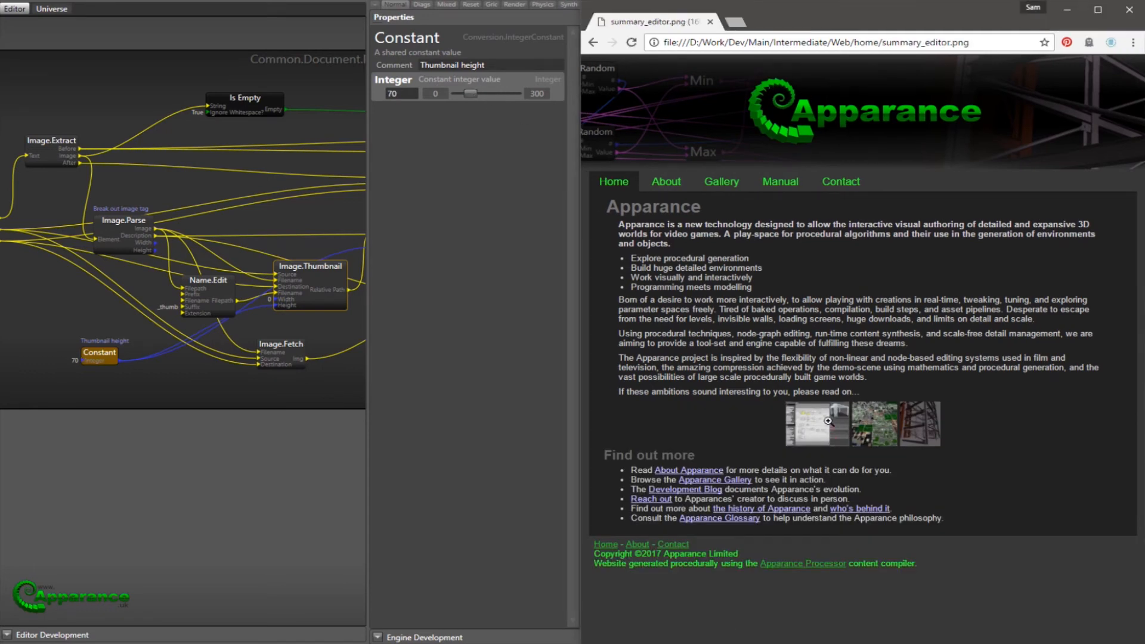
{"action": "left_click", "coordinate": [593, 42]}
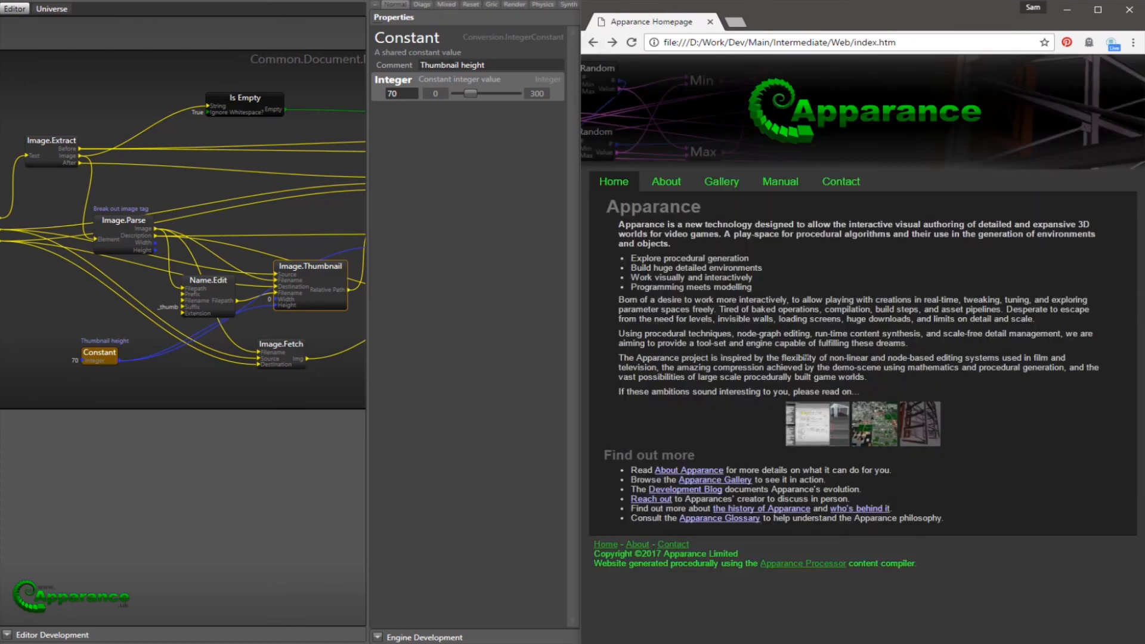
{"action": "left_click", "coordinate": [885, 428]}
{"action": "left_click", "coordinate": [592, 42]}
{"action": "left_click", "coordinate": [916, 431]}
{"action": "left_click", "coordinate": [593, 42]}
{"action": "left_click_drag", "start_coordinate": [470, 95], "coordinate": [493, 94]}
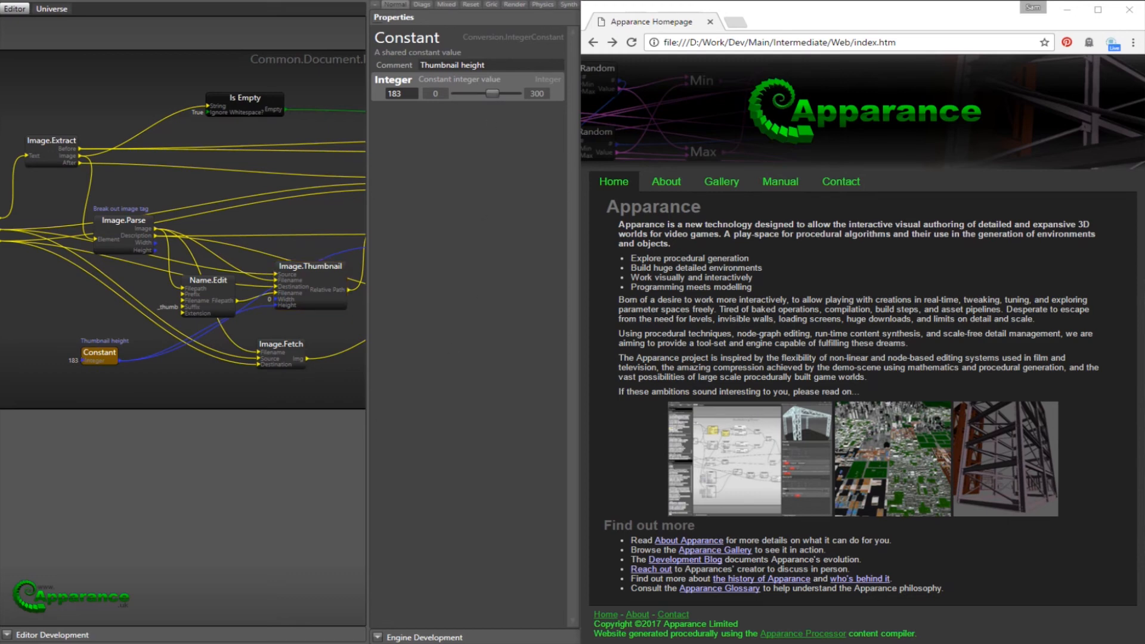
Show the Manual's Operators page in the browser down to the Details section with the individual operator boxes.
{"action": "left_click", "coordinate": [780, 181]}
{"action": "left_click", "coordinate": [772, 204]}
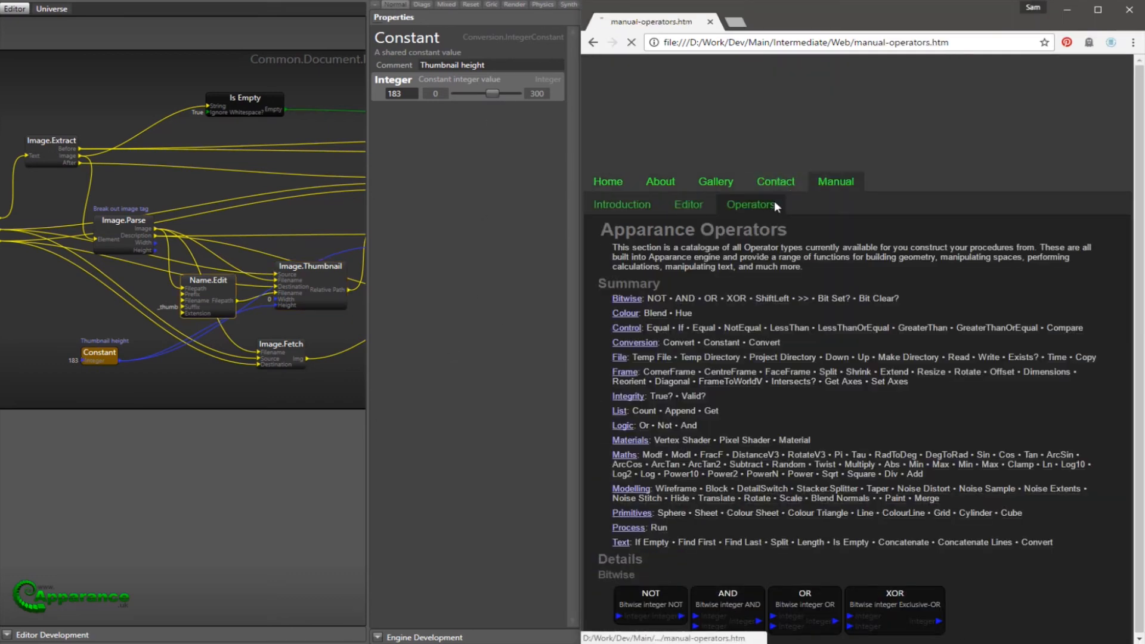
{"action": "scroll", "coordinate": [691, 474], "scroll_direction": "down", "scroll_amount": 8}
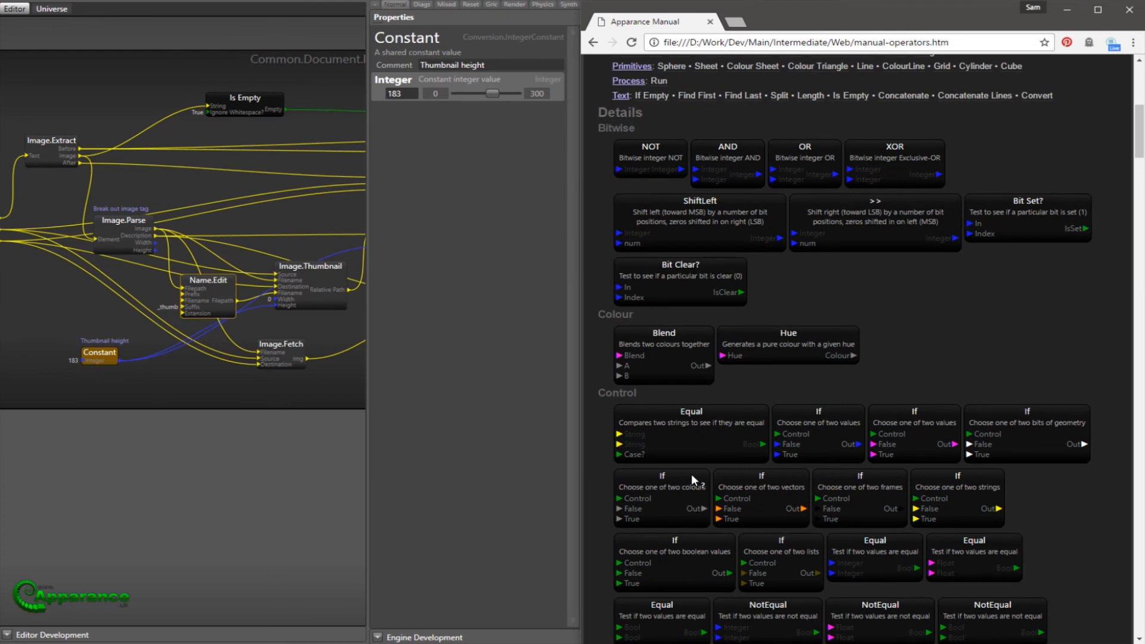
Open the Site.Manual.Operators procedure and examine the contents of its Operators.Details node.
{"action": "left_click", "coordinate": [260, 414]}
{"action": "middle_click_drag", "start_coordinate": [97, 325], "coordinate": [273, 401]}
{"action": "key", "text": "BackSpace"}
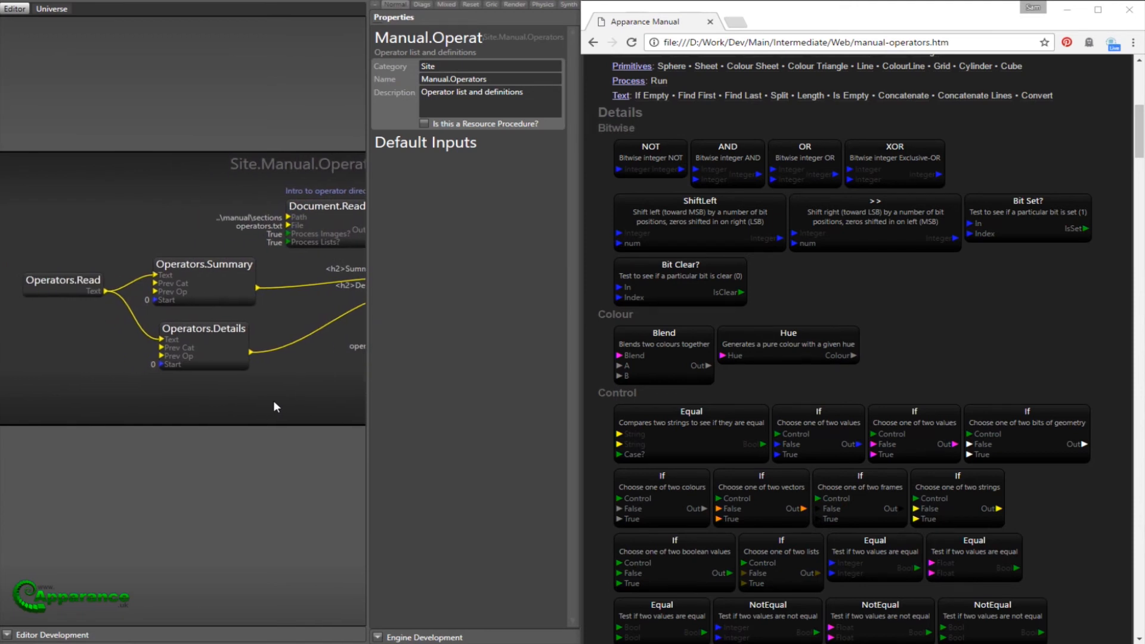
{"action": "left_click", "coordinate": [227, 341]}
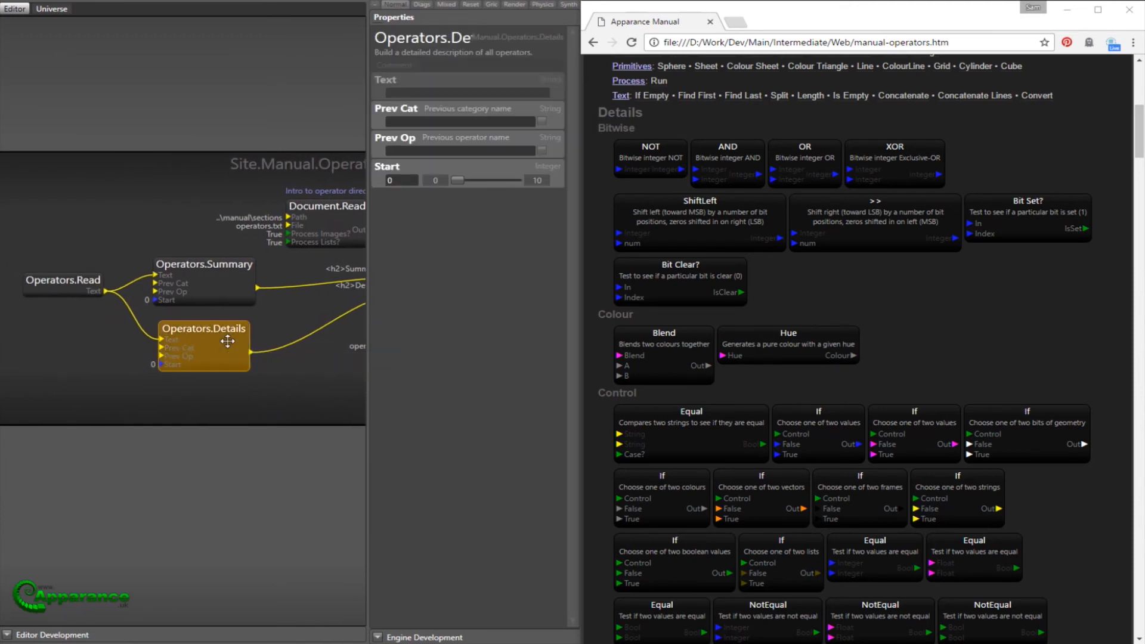
{"action": "double_click", "coordinate": [228, 341]}
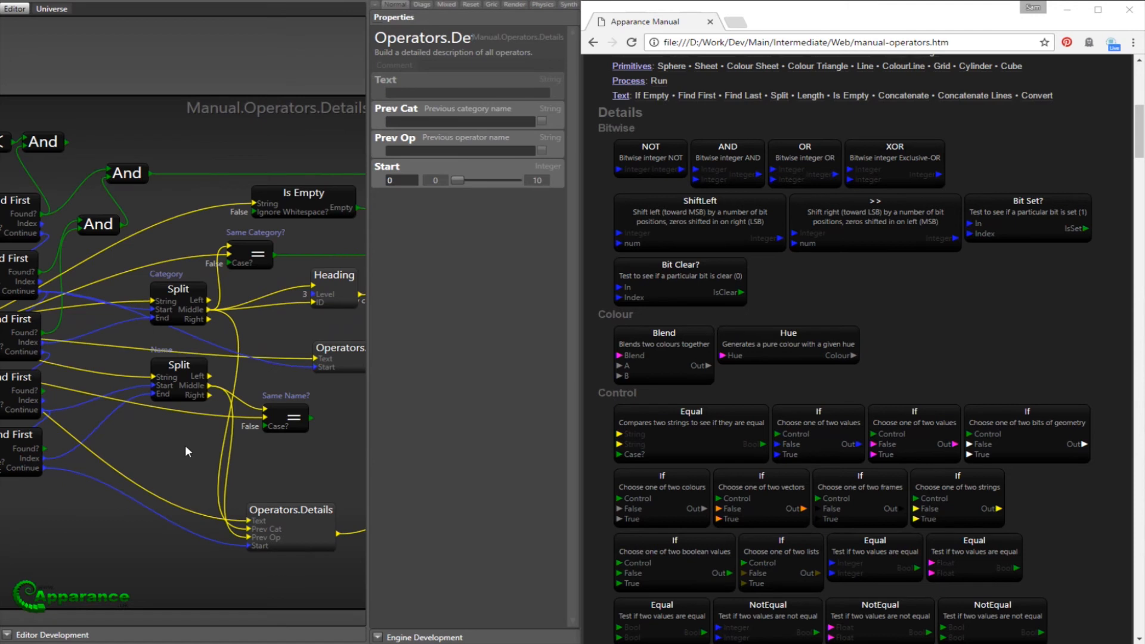
{"action": "scroll", "coordinate": [267, 417], "scroll_direction": "down", "scroll_amount": 3}
{"action": "middle_click_drag", "start_coordinate": [260, 416], "coordinate": [132, 446]}
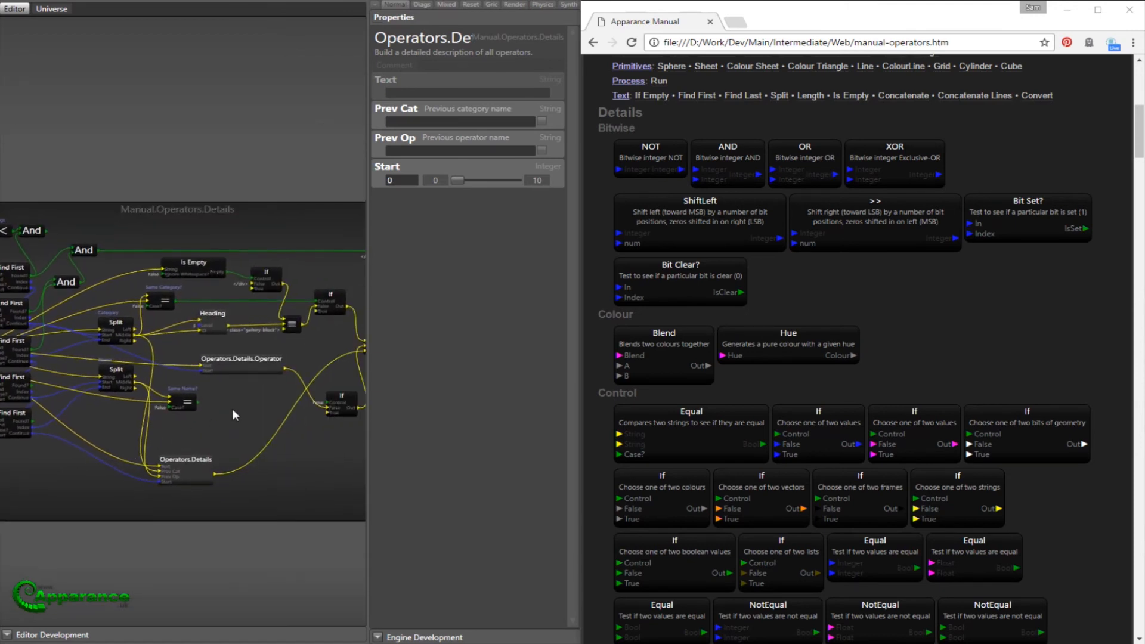
Open the Operators.Details.Operator node and examine how it builds the documentation for an individual operator.
{"action": "left_click", "coordinate": [251, 359]}
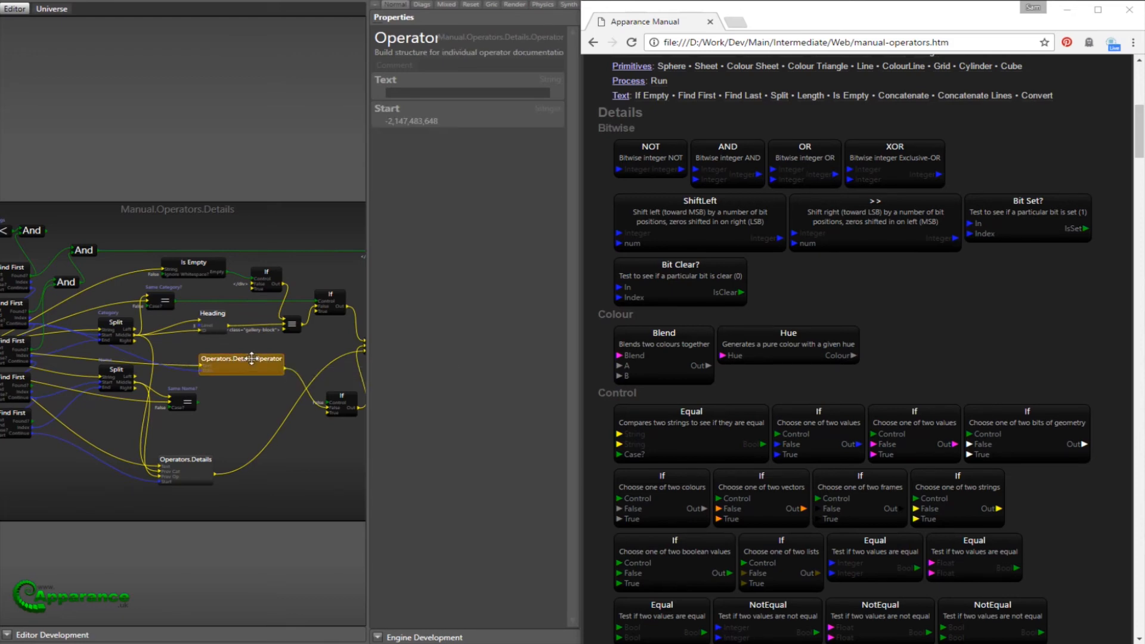
{"action": "double_click", "coordinate": [251, 357]}
{"action": "scroll", "coordinate": [189, 406], "scroll_direction": "down", "scroll_amount": 3}
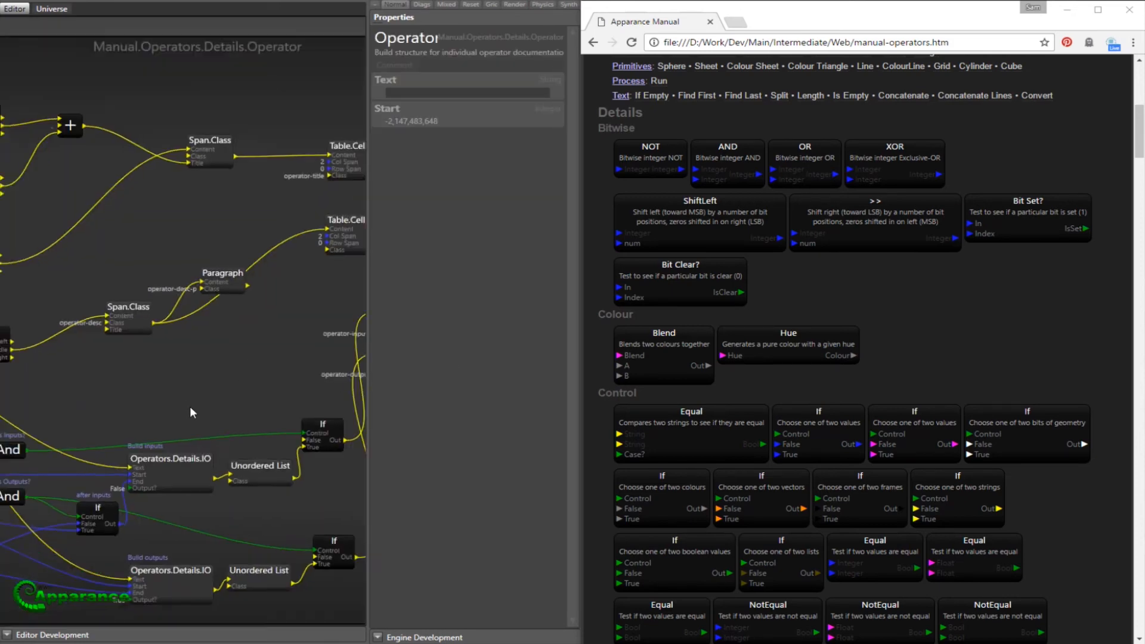
{"action": "middle_click_drag", "start_coordinate": [217, 441], "coordinate": [247, 378]}
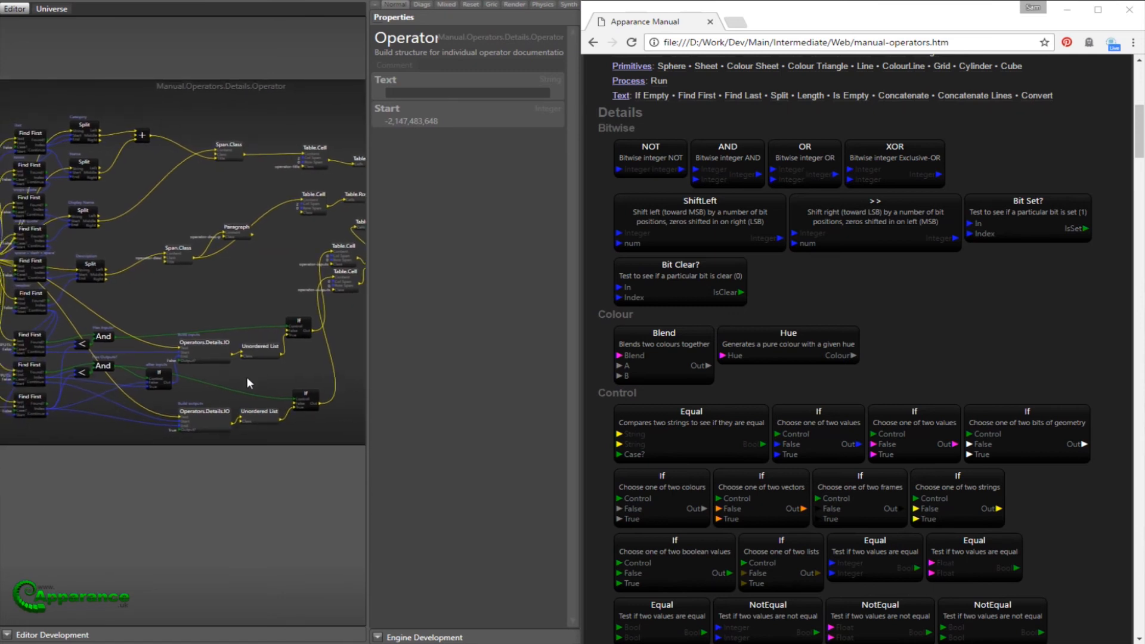
Open the CSS.Style.Operators procedure and examine its styling groups, including the border, background and font properties.
{"action": "middle_click_drag", "start_coordinate": [195, 303], "coordinate": [221, 306]}
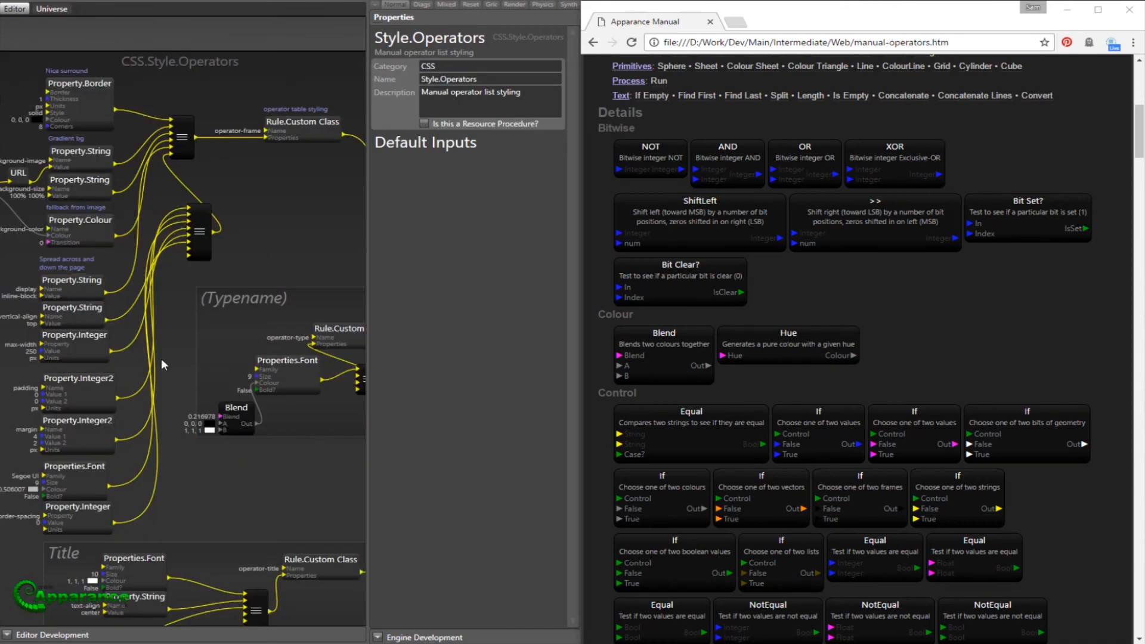
{"action": "scroll", "coordinate": [162, 359], "scroll_direction": "down", "scroll_amount": 6}
{"action": "middle_click_drag", "start_coordinate": [198, 170], "coordinate": [227, 195]}
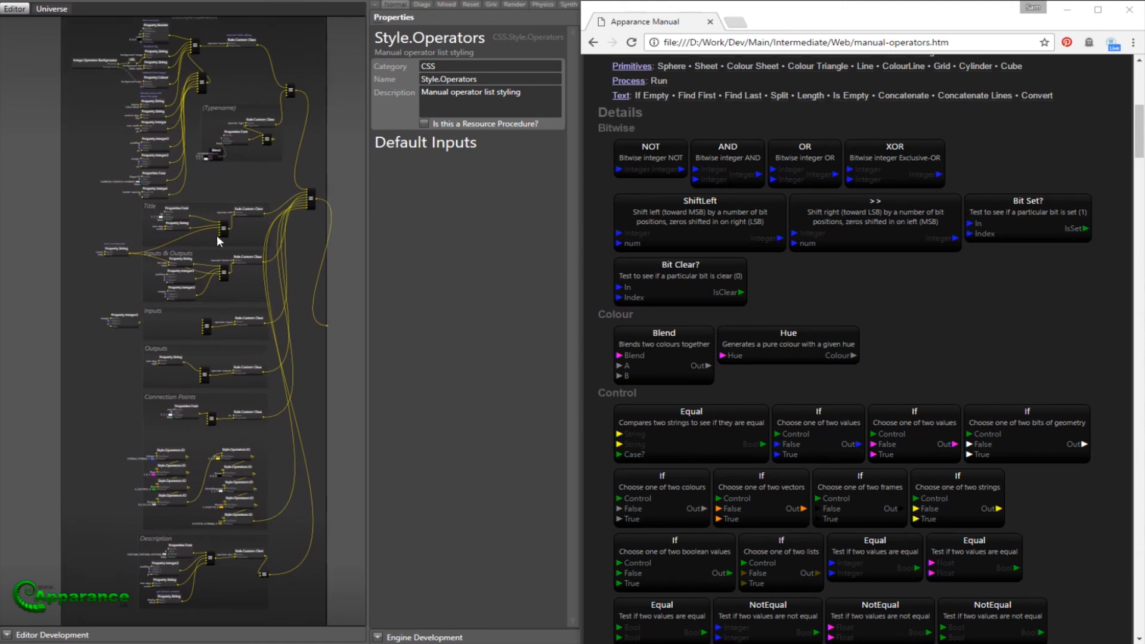
{"action": "middle_click_drag", "start_coordinate": [236, 226], "coordinate": [236, 263]}
{"action": "scroll", "coordinate": [96, 155], "scroll_direction": "up", "scroll_amount": 3}
{"action": "middle_click_drag", "start_coordinate": [89, 151], "coordinate": [198, 319]}
{"action": "scroll", "coordinate": [187, 317], "scroll_direction": "up", "scroll_amount": 3}
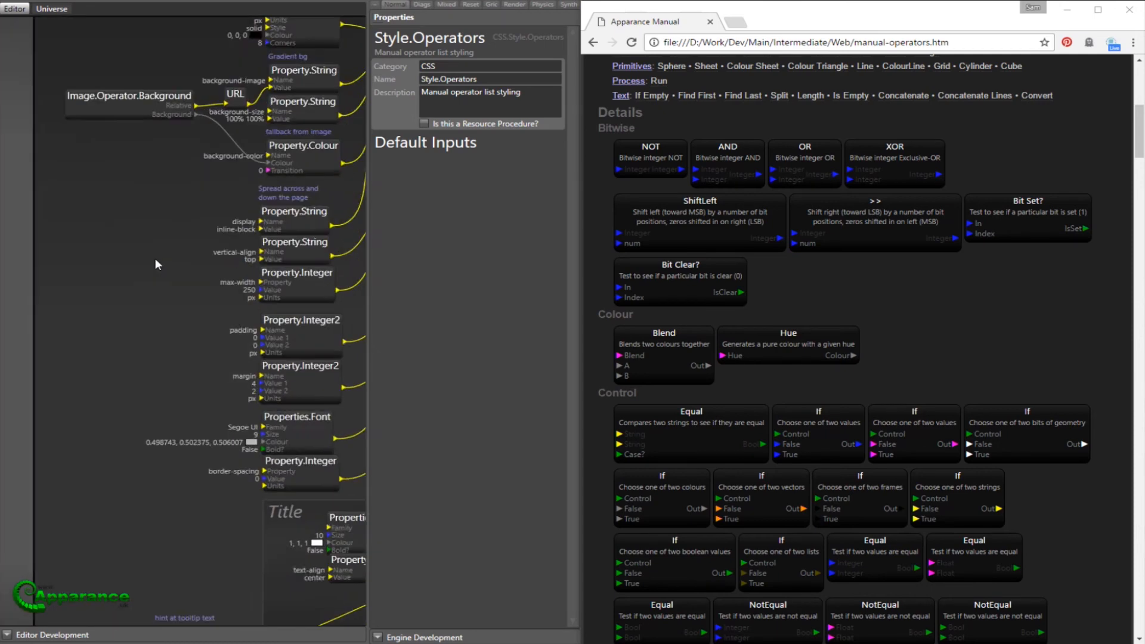
{"action": "middle_click_drag", "start_coordinate": [153, 205], "coordinate": [27, 367]}
{"action": "middle_click_drag", "start_coordinate": [329, 241], "coordinate": [316, 211]}
{"action": "middle_click_drag", "start_coordinate": [30, 285], "coordinate": [144, 290]}
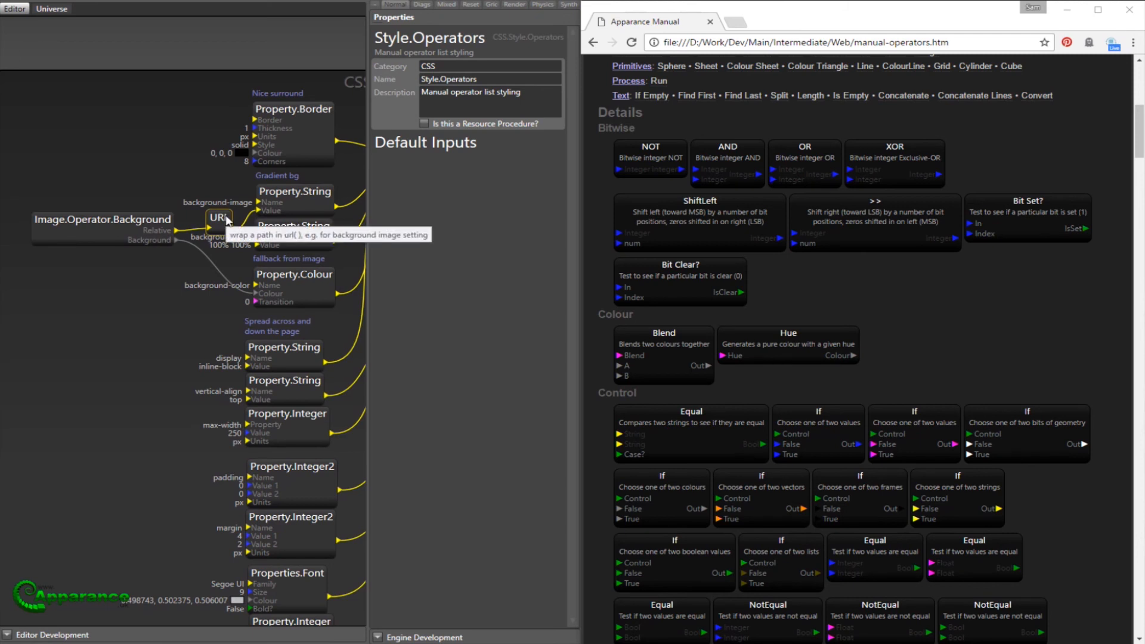
Open the Image.Operator.Background node and examine the gradient image generation inside its Image.Operator.Background.Resource node.
{"action": "double_click", "coordinate": [138, 220]}
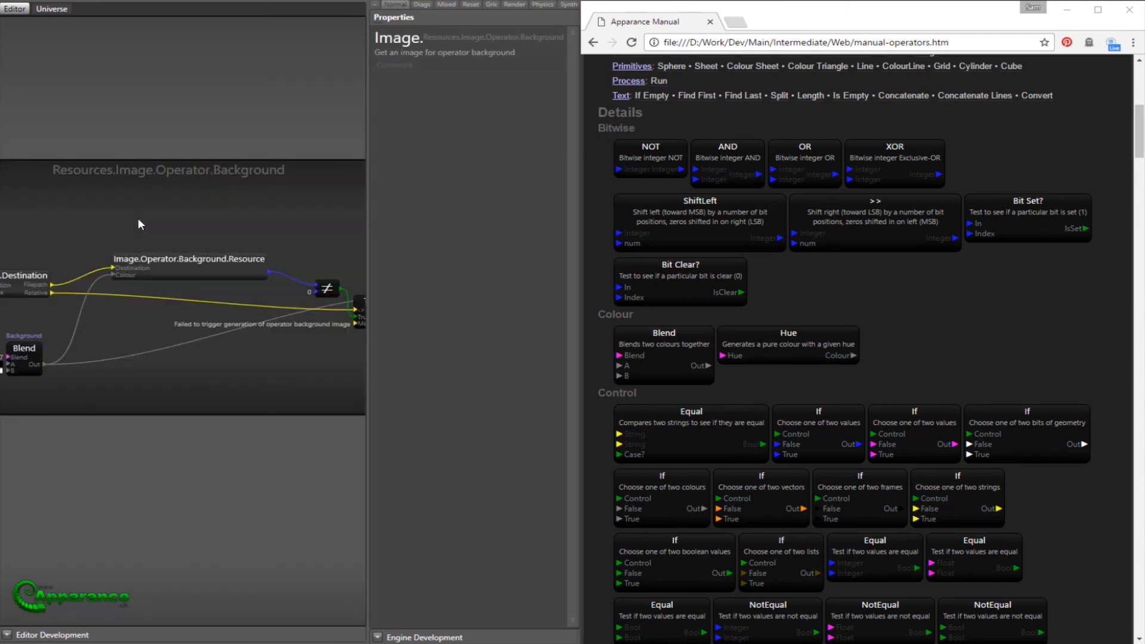
{"action": "double_click", "coordinate": [194, 260]}
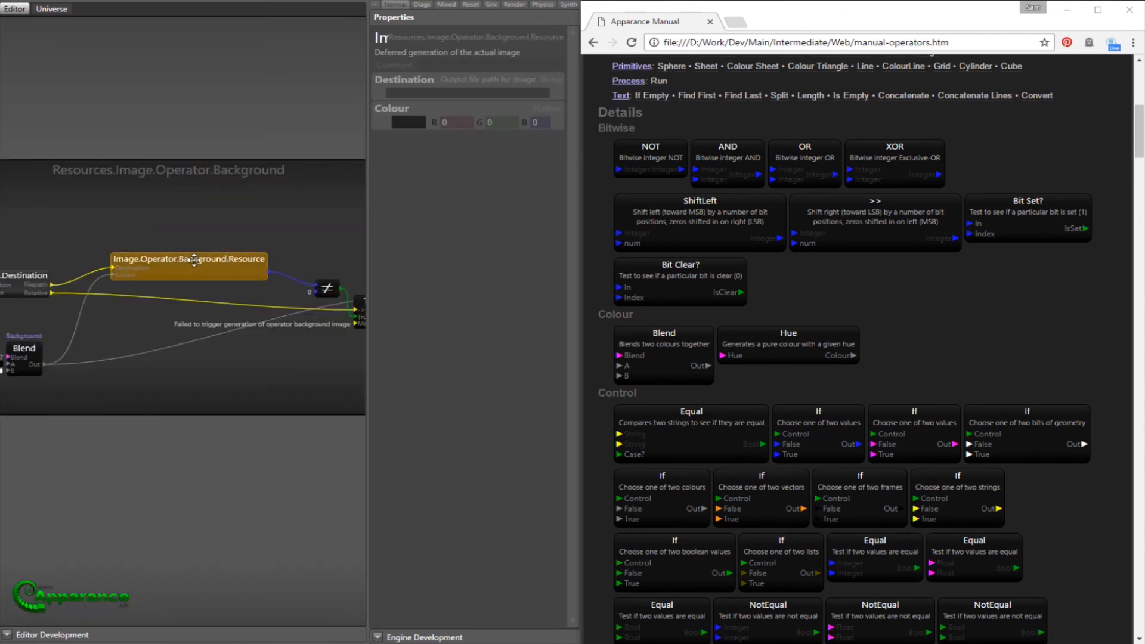
{"action": "middle_click_drag", "start_coordinate": [74, 289], "coordinate": [142, 291]}
{"action": "scroll", "coordinate": [143, 292], "scroll_direction": "down", "scroll_amount": 2}
{"action": "scroll", "coordinate": [150, 297], "scroll_direction": "down", "scroll_amount": 2}
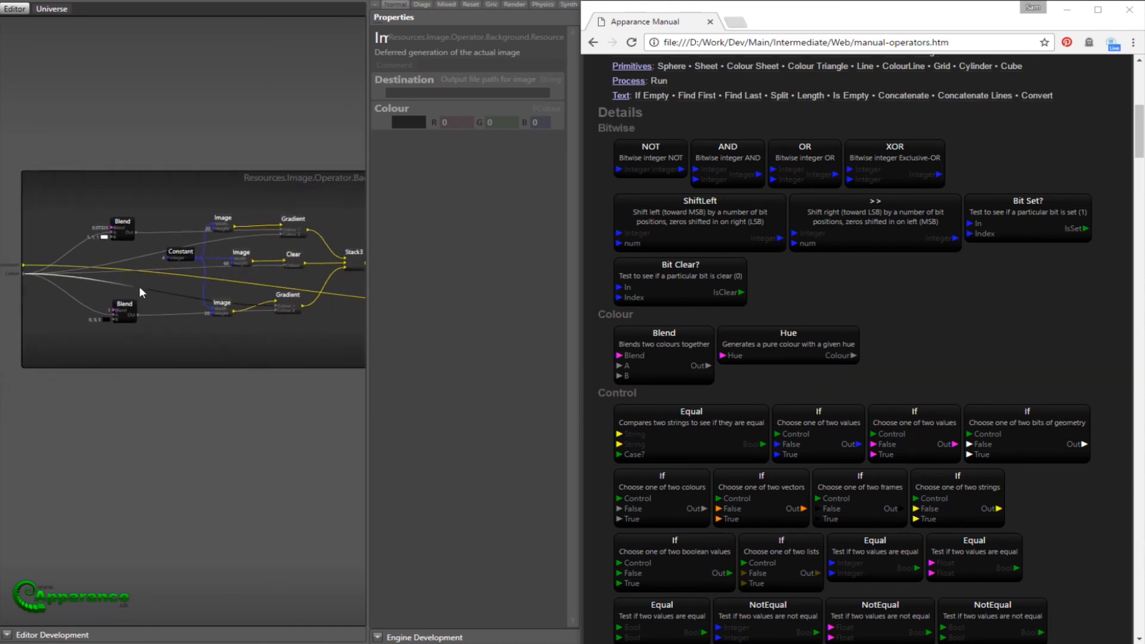
Back in Image.Operator.Background, try a green B colour (0, 1, 0) and a factor of about 0.25 for the Background blend.
{"action": "double_click", "coordinate": [72, 208]}
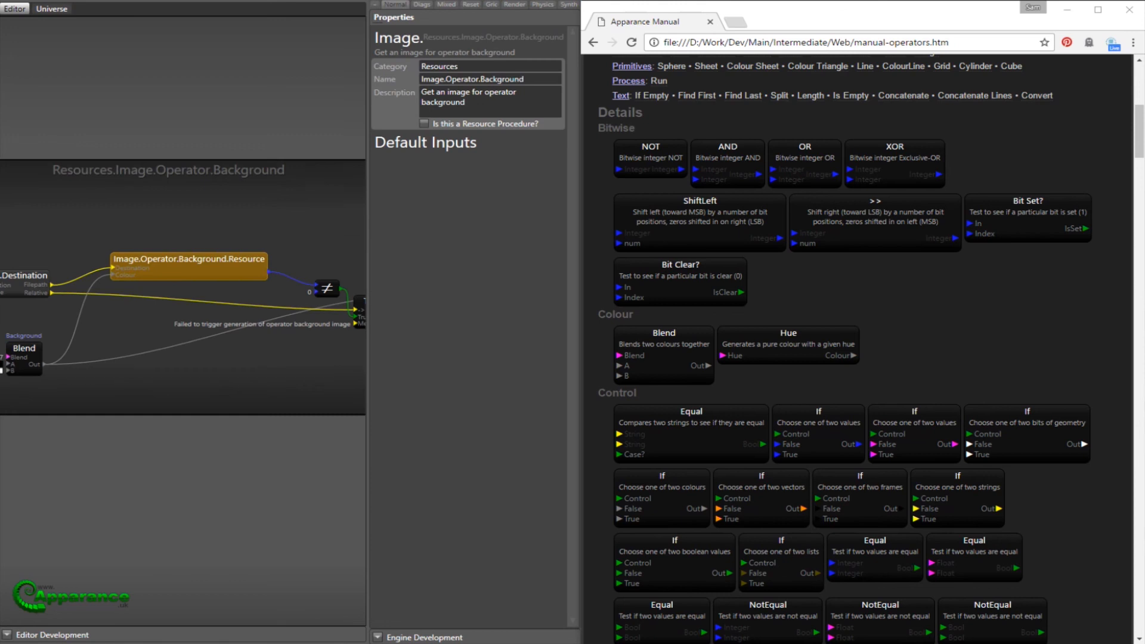
{"action": "middle_click_drag", "start_coordinate": [73, 209], "coordinate": [151, 185]}
{"action": "left_click", "coordinate": [110, 320]}
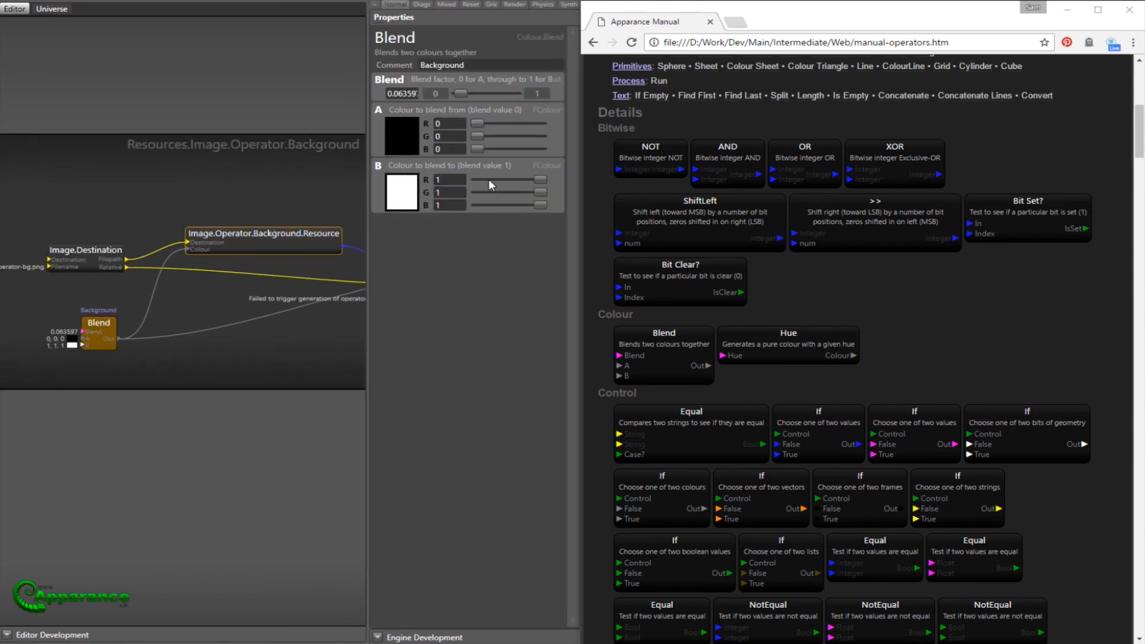
{"action": "left_click", "coordinate": [489, 178]}
{"action": "left_click", "coordinate": [490, 205]}
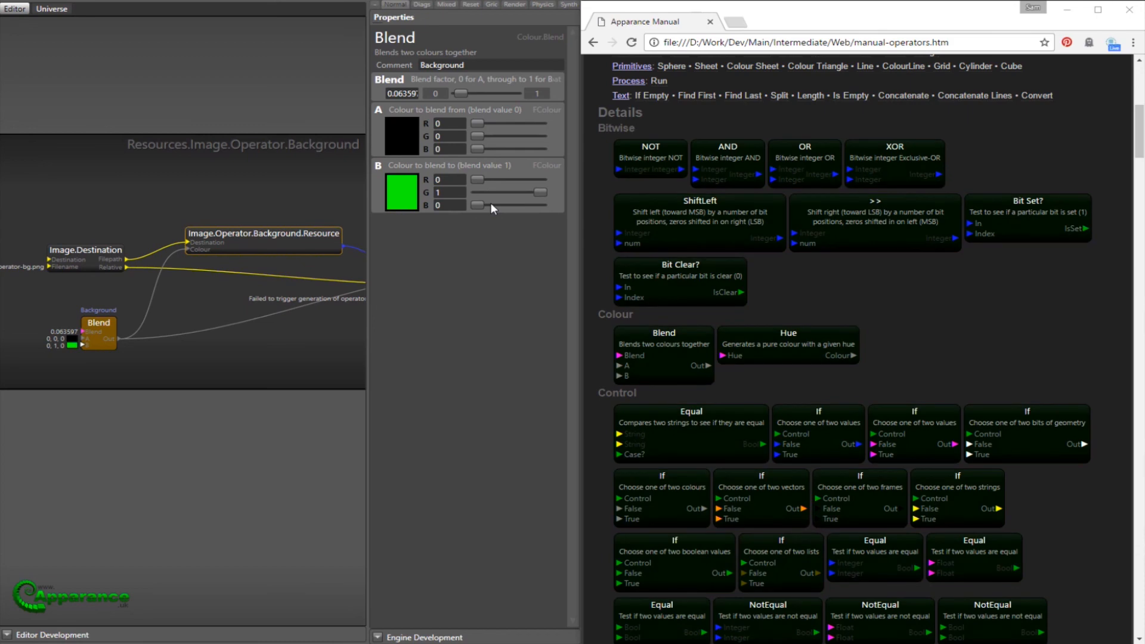
{"action": "mouse_move", "coordinate": [459, 95]}
{"action": "left_mouse_down"}
{"action": "mouse_move", "coordinate": [490, 96]}
{"action": "mouse_move", "coordinate": [471, 94]}
{"action": "left_mouse_up"}
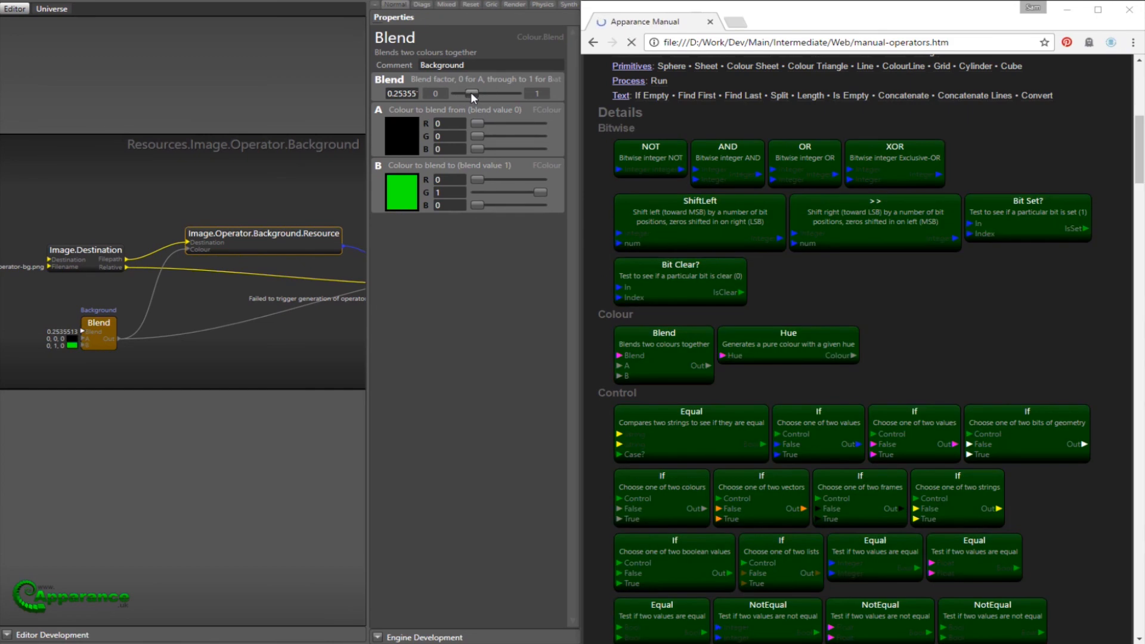
Try a cyan B colour (0, 1, 1) and a factor of about 0.17 for the Background blend.
{"action": "left_click", "coordinate": [204, 231]}
{"action": "middle_click_drag", "start_coordinate": [140, 219], "coordinate": [161, 186]}
{"action": "left_click", "coordinate": [128, 290]}
{"action": "left_click", "coordinate": [507, 205]}
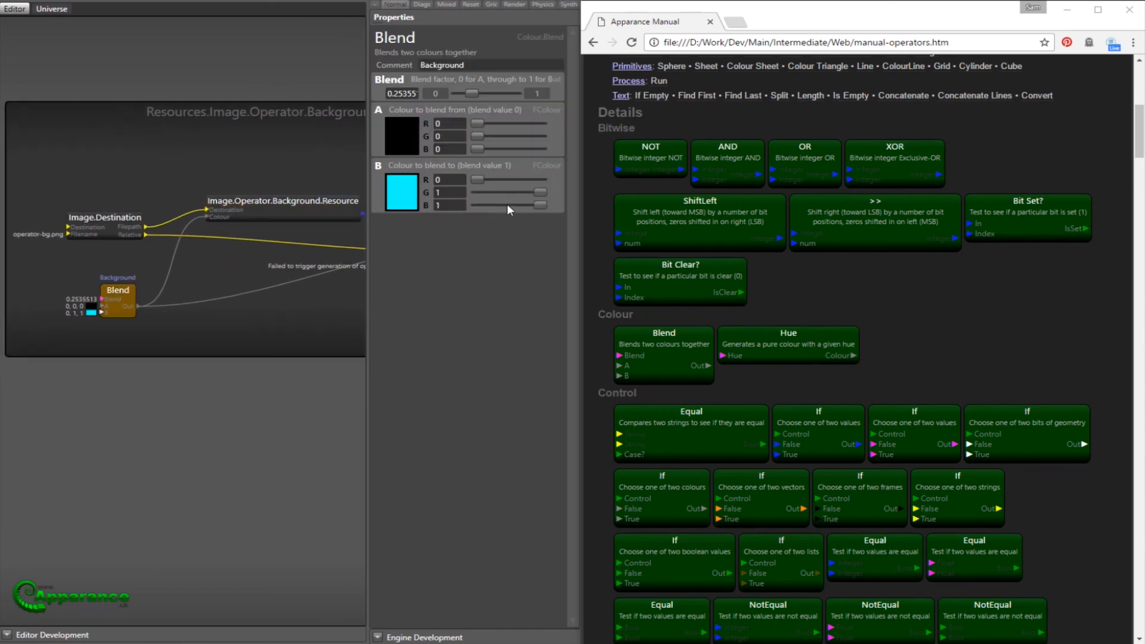
{"action": "mouse_move", "coordinate": [474, 92]}
{"action": "left_mouse_down"}
{"action": "mouse_move", "coordinate": [502, 92]}
{"action": "mouse_move", "coordinate": [470, 98]}
{"action": "left_mouse_up"}
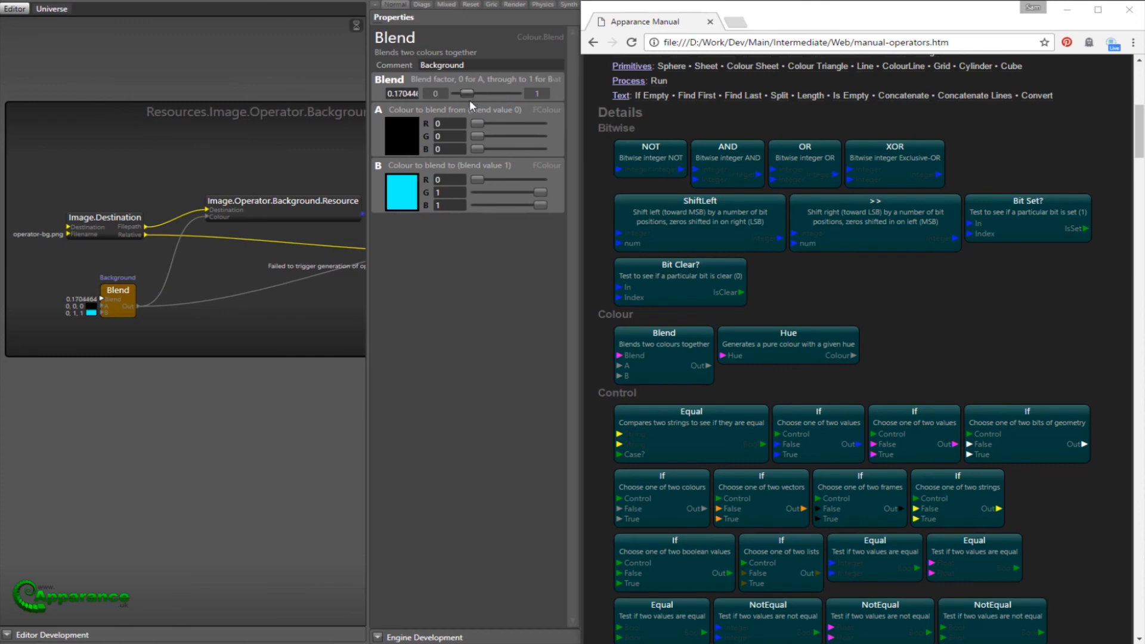
Set the Background blend's B colour to white (1, 1, 1) and its blend factor to about 0.087.
{"action": "left_click", "coordinate": [498, 178]}
{"action": "left_click_drag", "start_coordinate": [470, 91], "coordinate": [463, 96]}
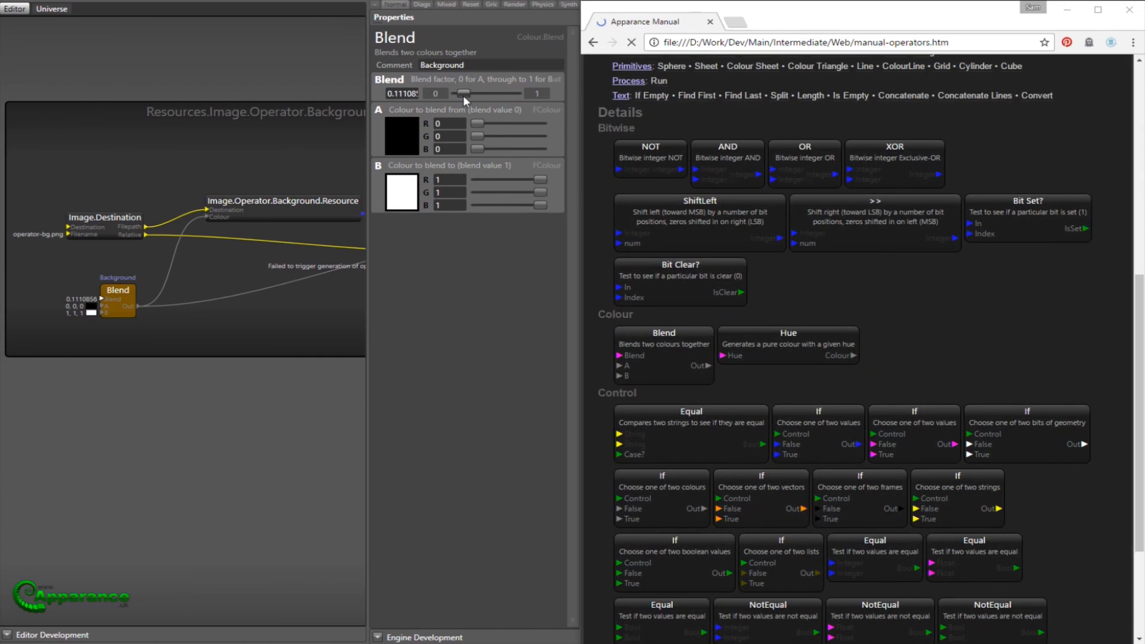
{"action": "left_click_drag", "start_coordinate": [462, 95], "coordinate": [460, 96]}
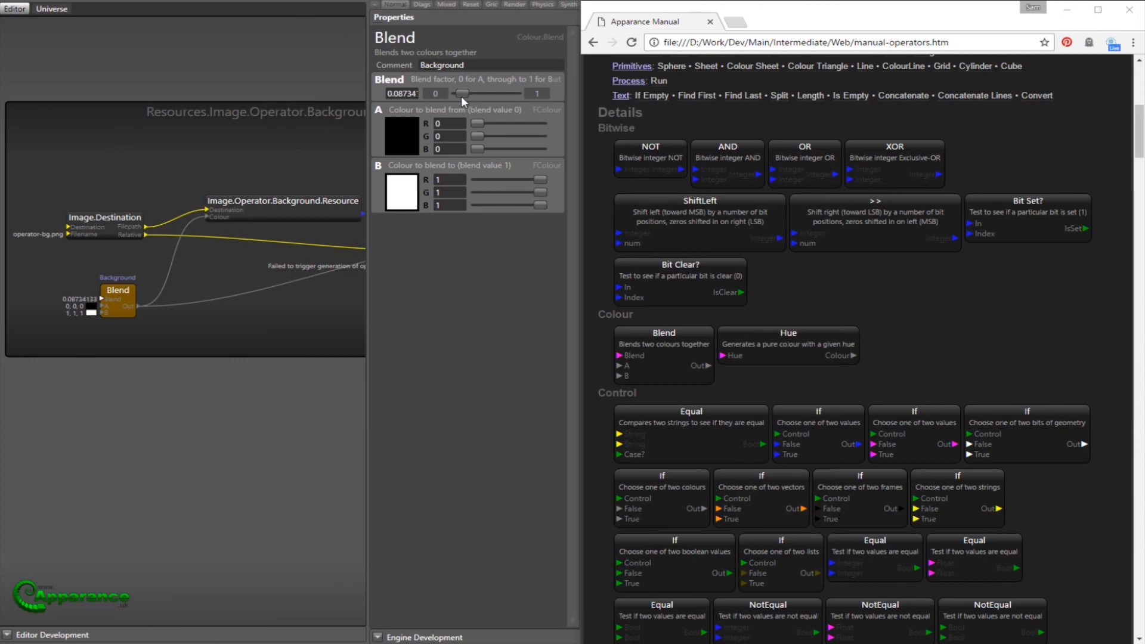